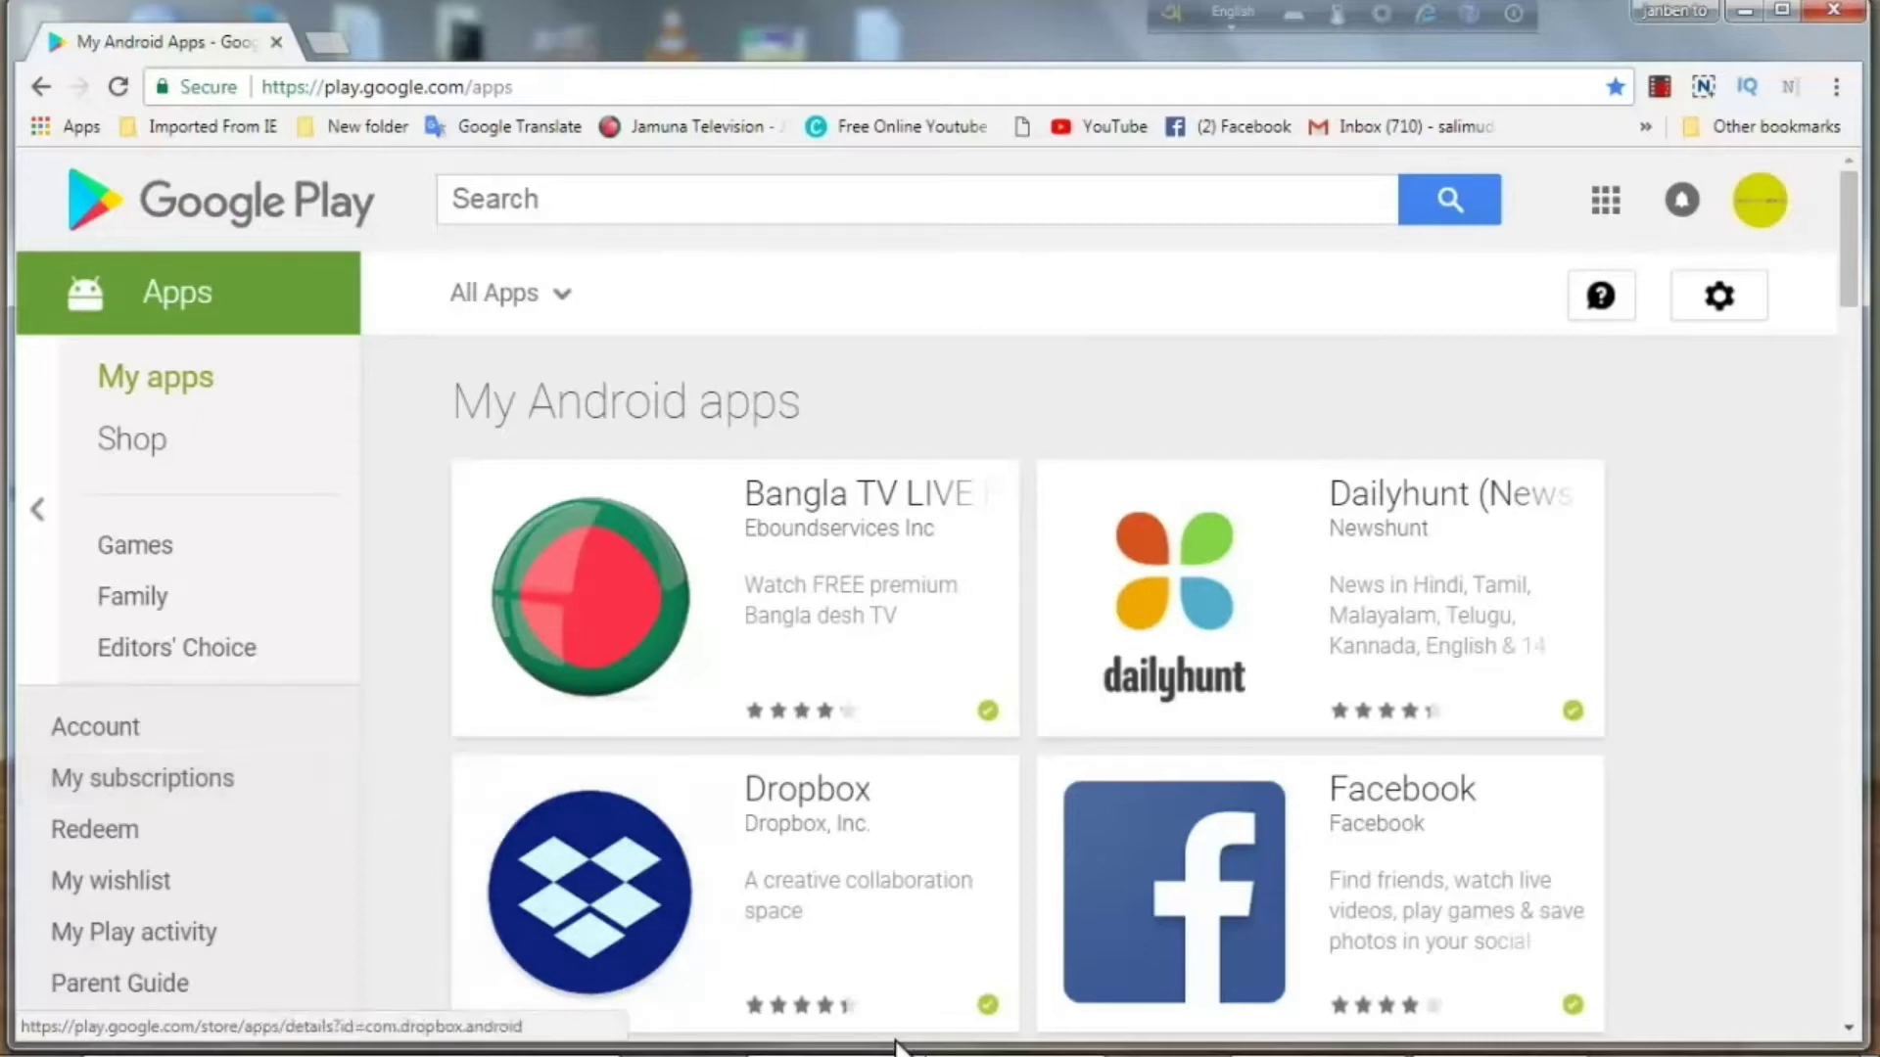
Switch from Chrome's Google Play page to the empty Photoshop workspace.
mouse_move(899, 1046)
left_click(1322, 1036)
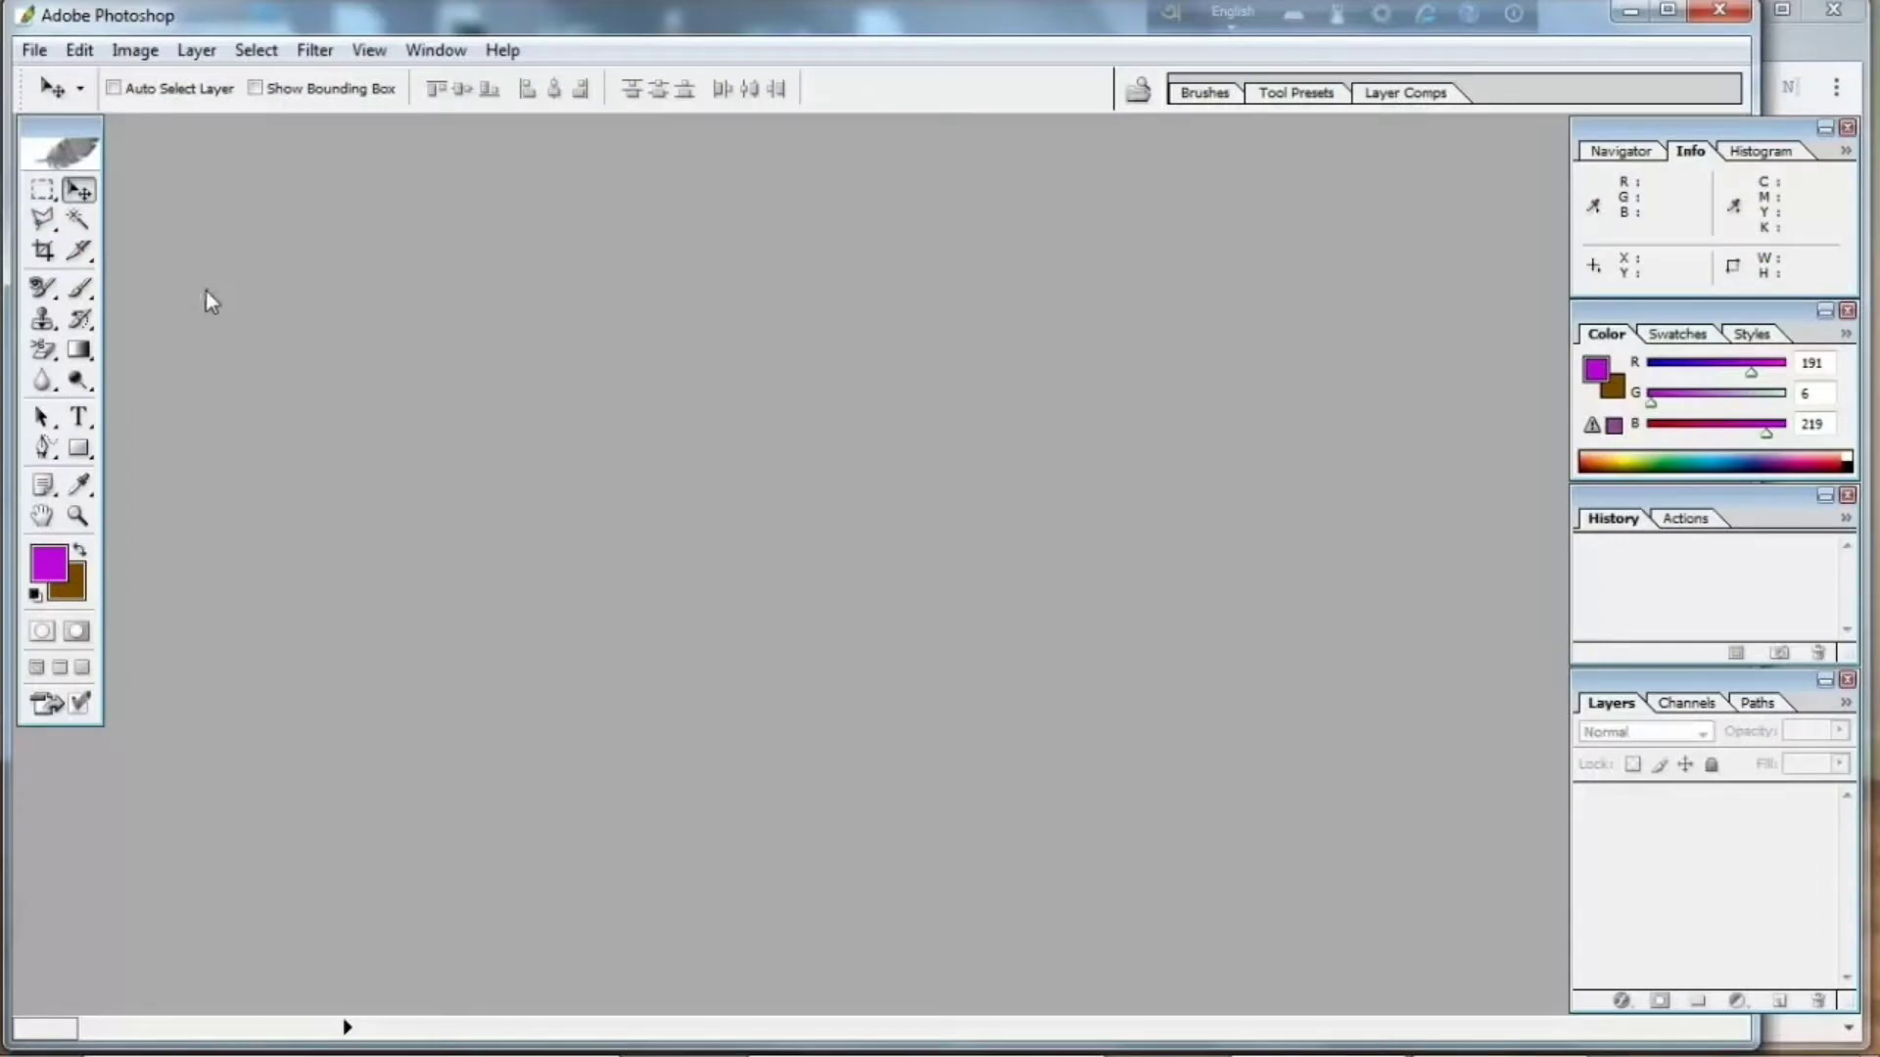
Open river-2739326_960_720.jpg from the My Pictures folder.
left_click(39, 50)
left_click(83, 114)
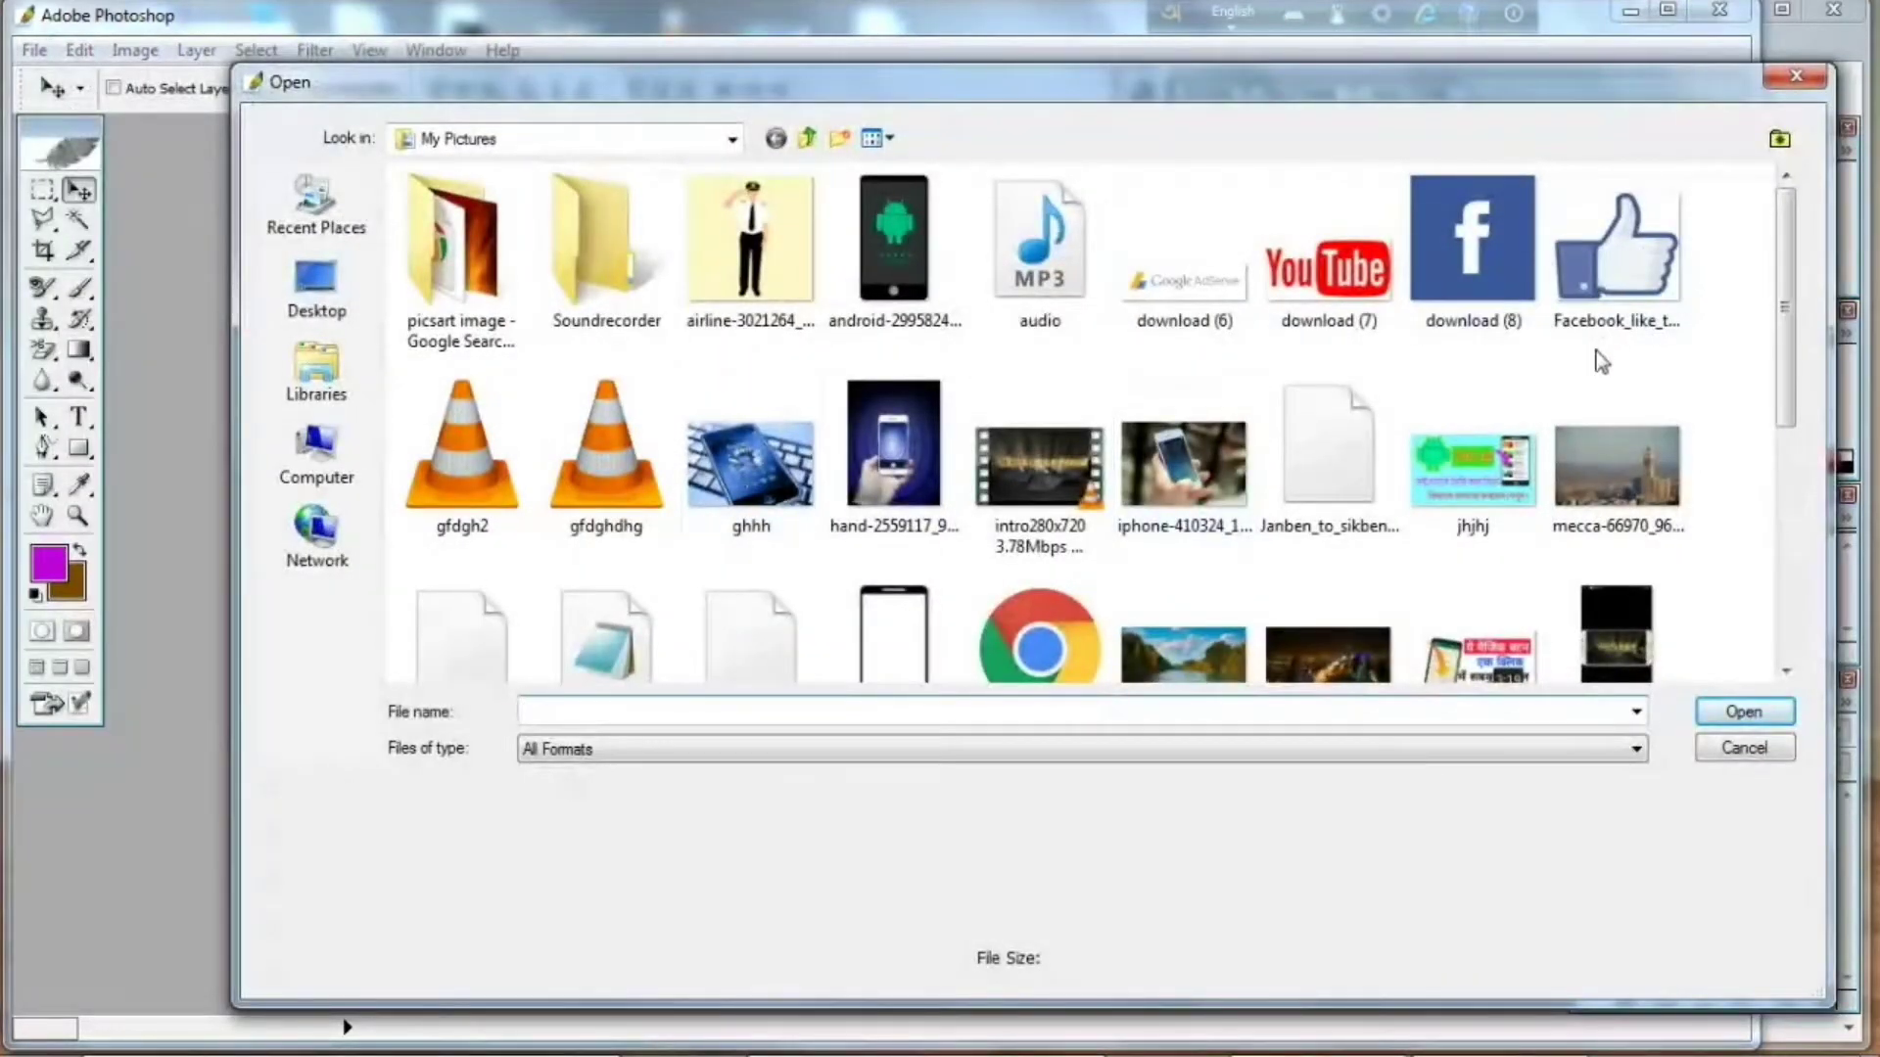
left_click_drag(1789, 292, 1789, 358)
left_click(1214, 534)
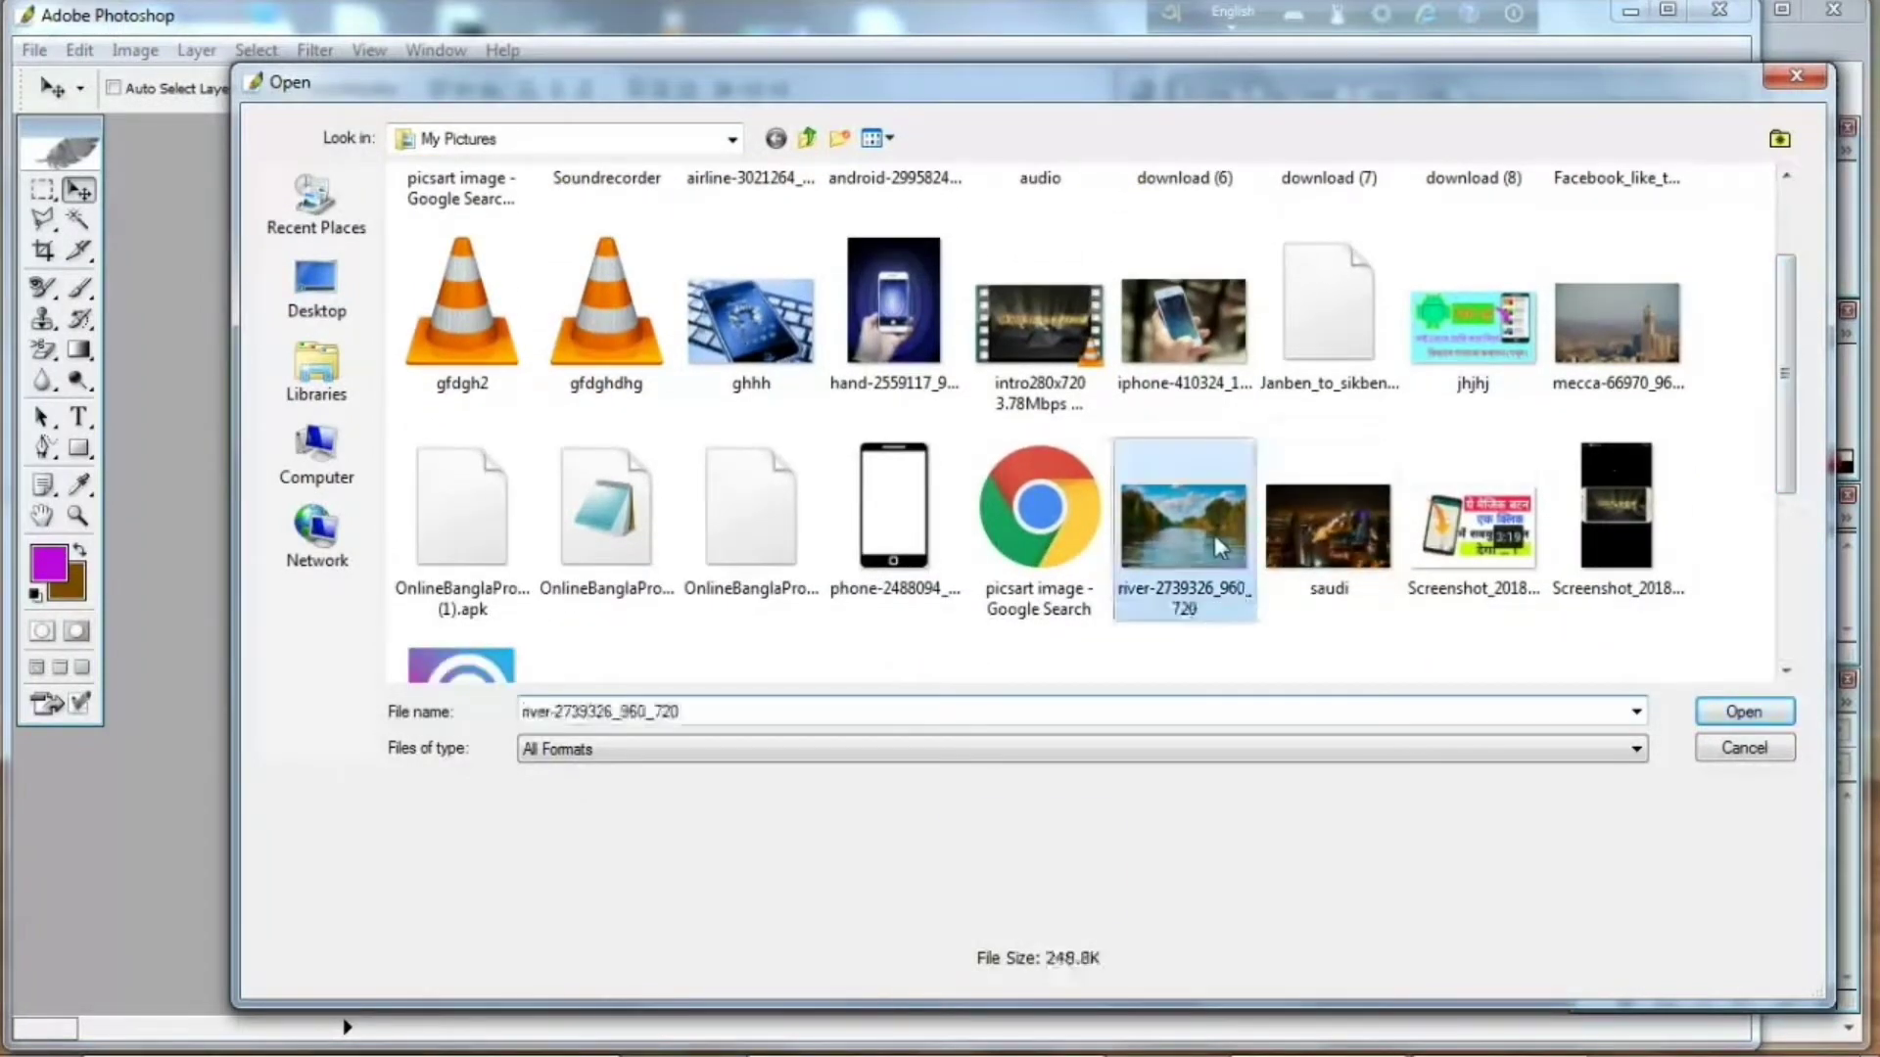
double_click(1214, 534)
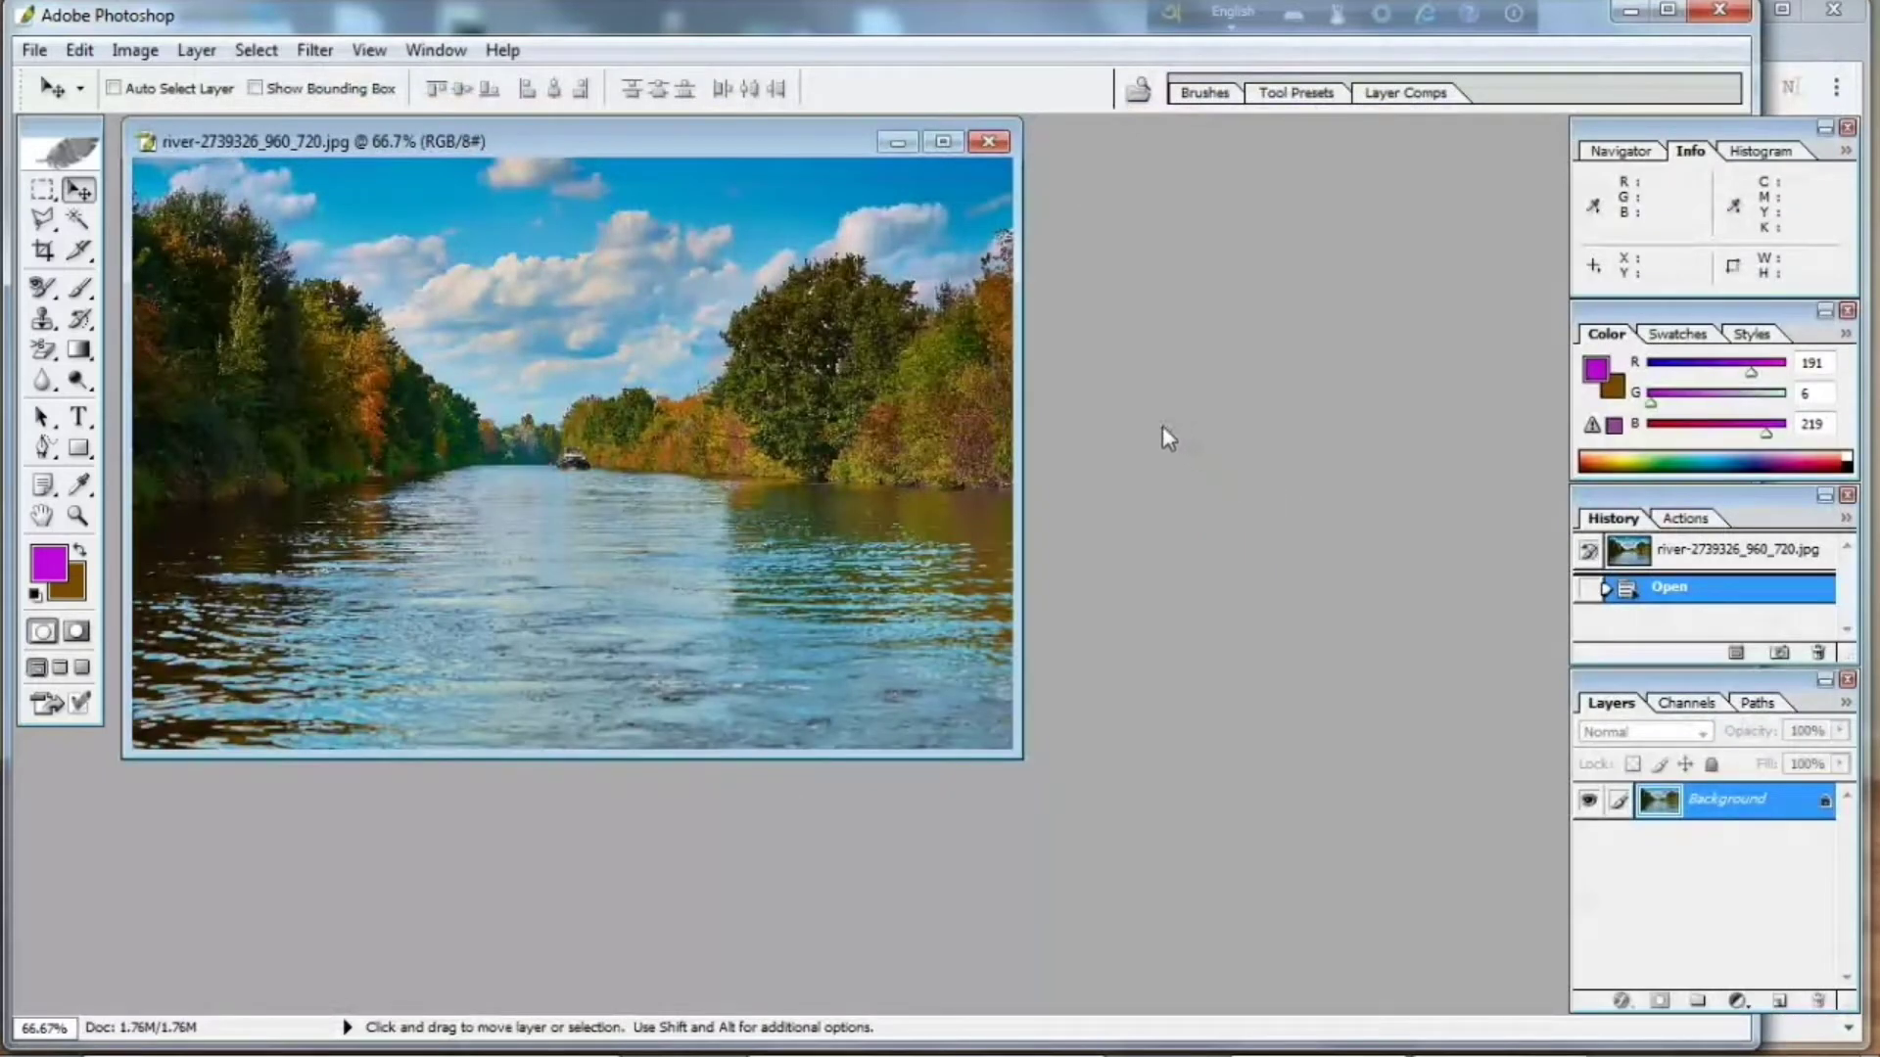
left_click(34, 50)
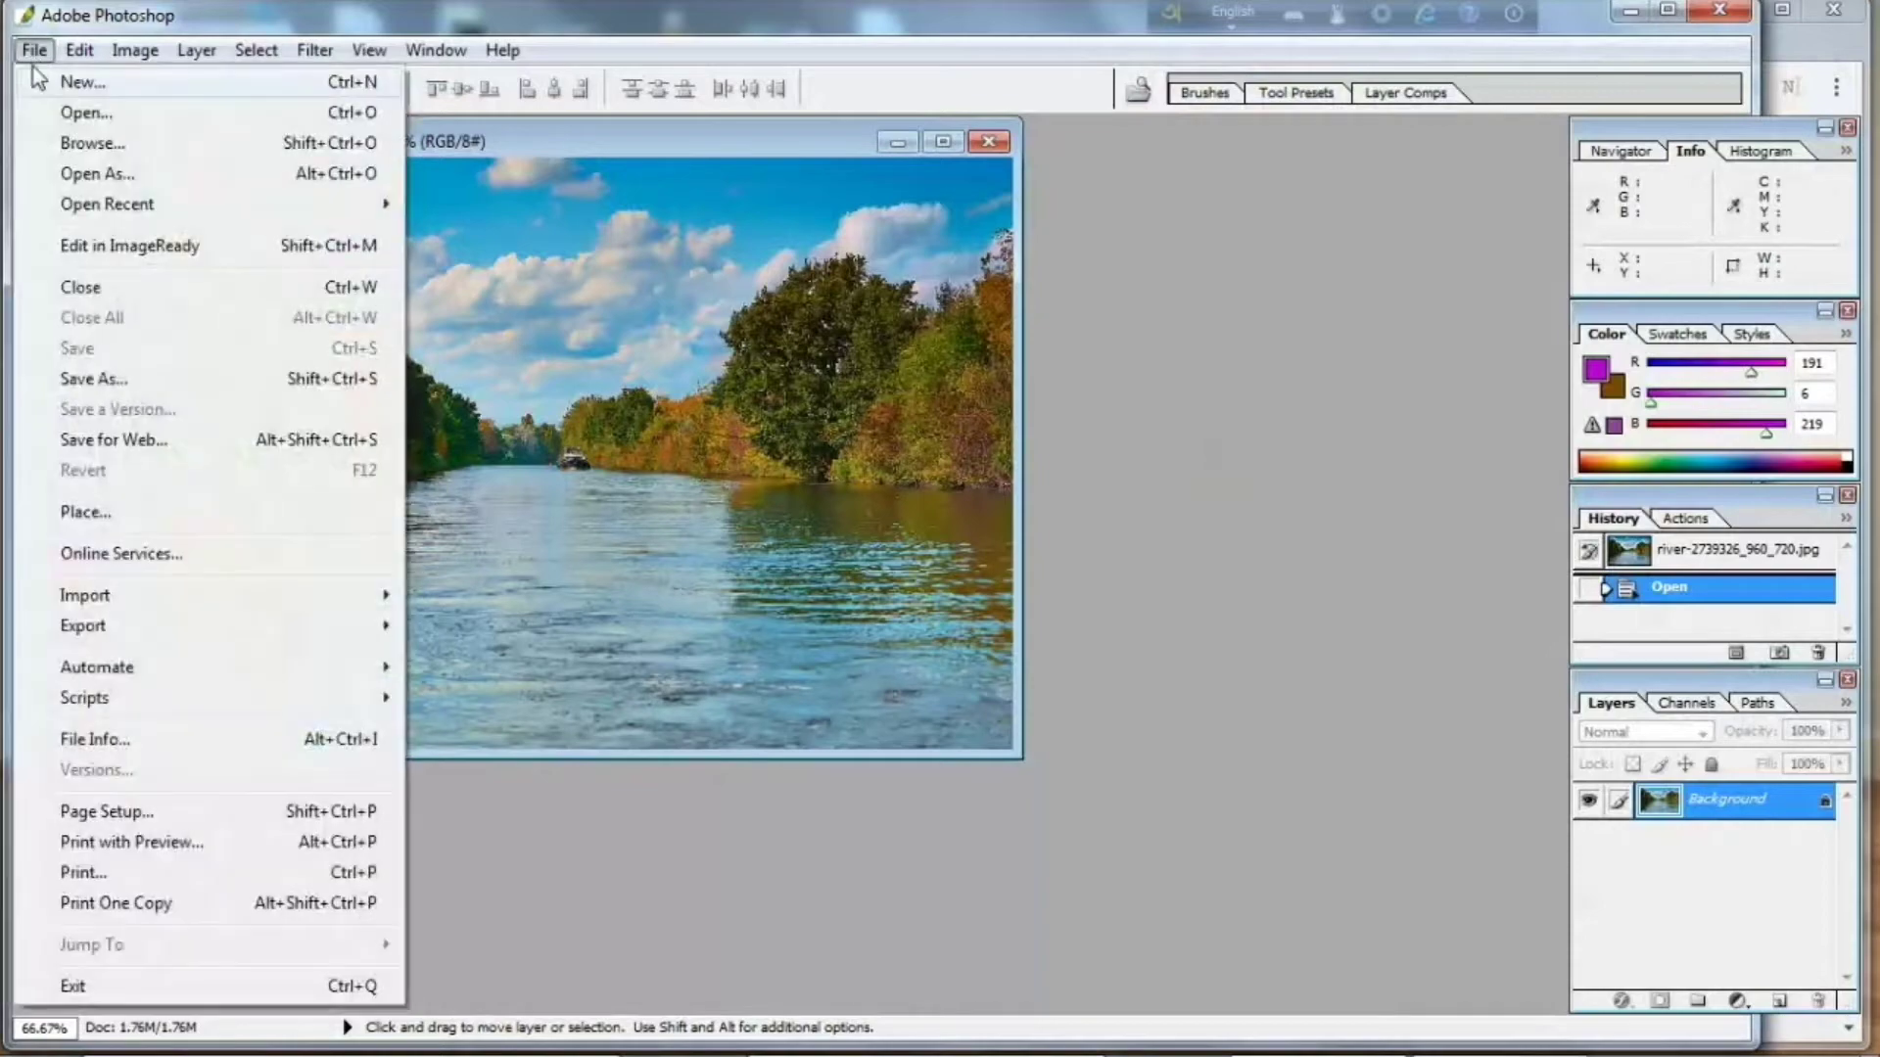
Open unnamed.jpg and place its enlarged window to the right of the river document.
left_click(68, 113)
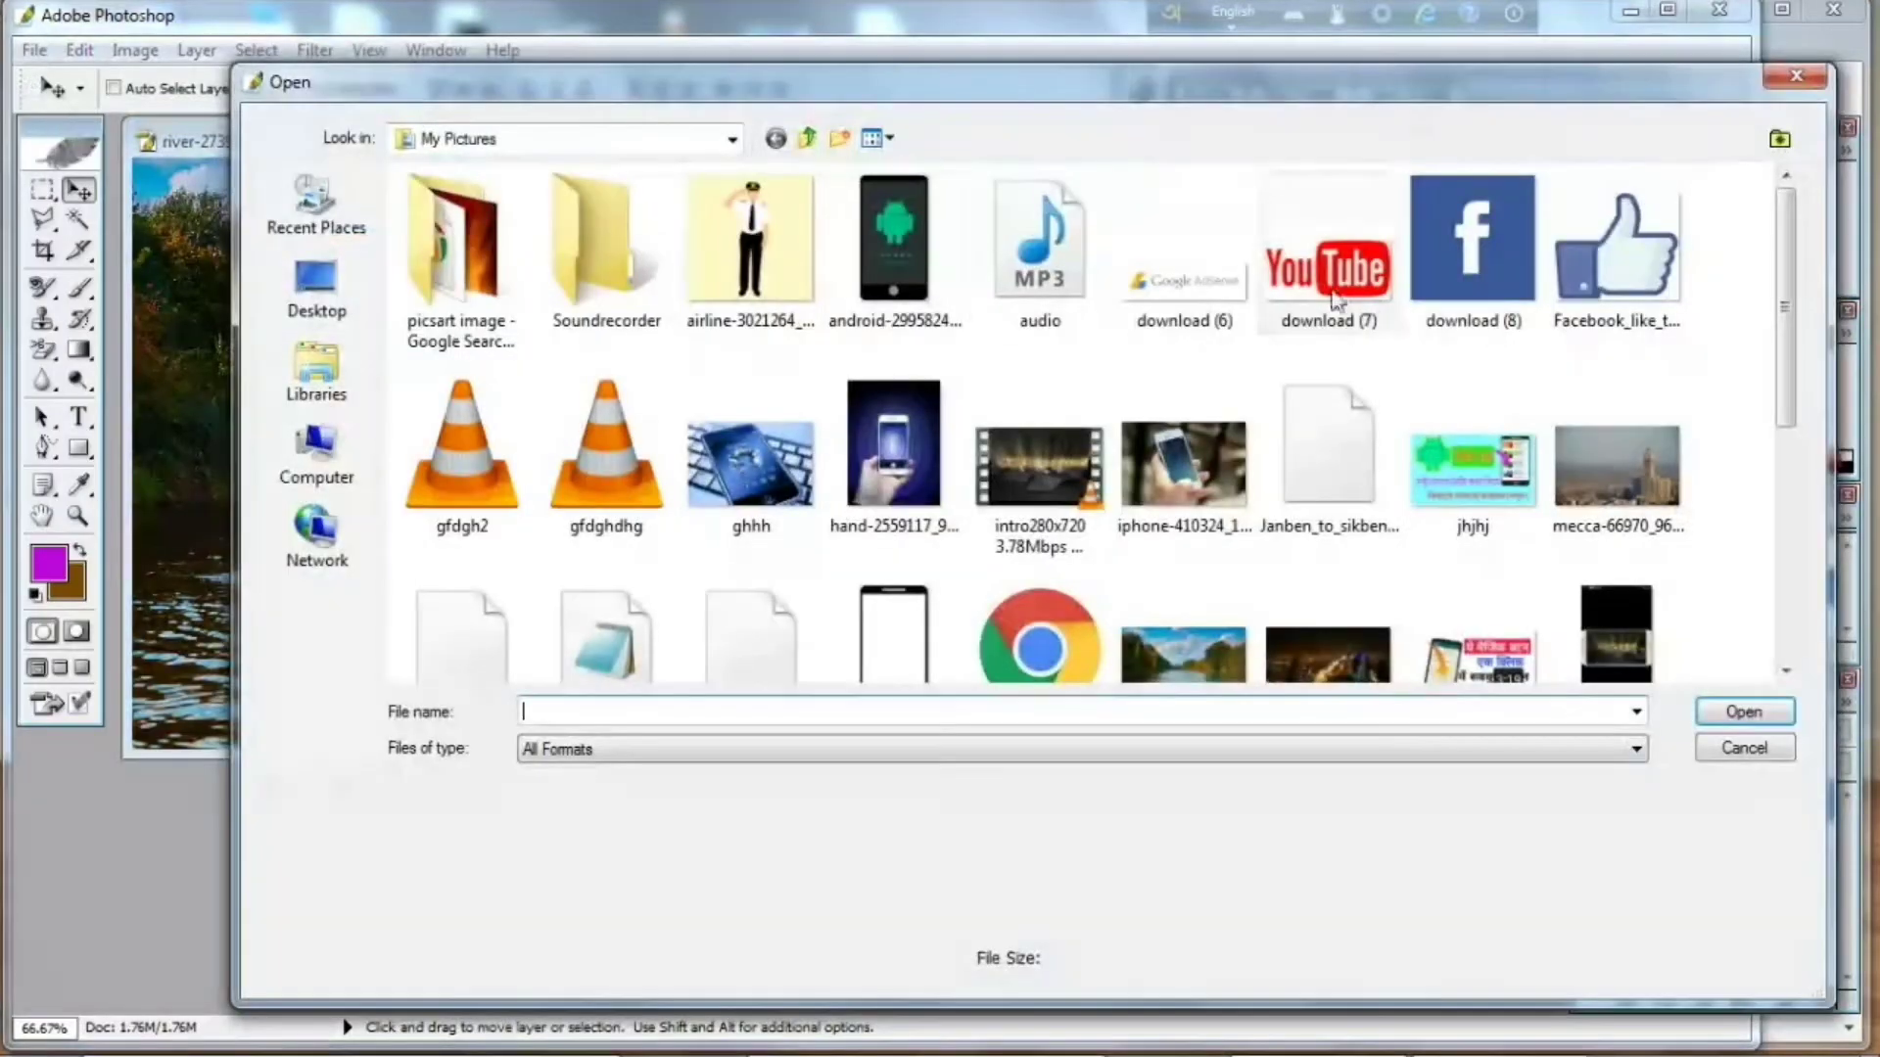
left_click_drag(1780, 399, 1823, 618)
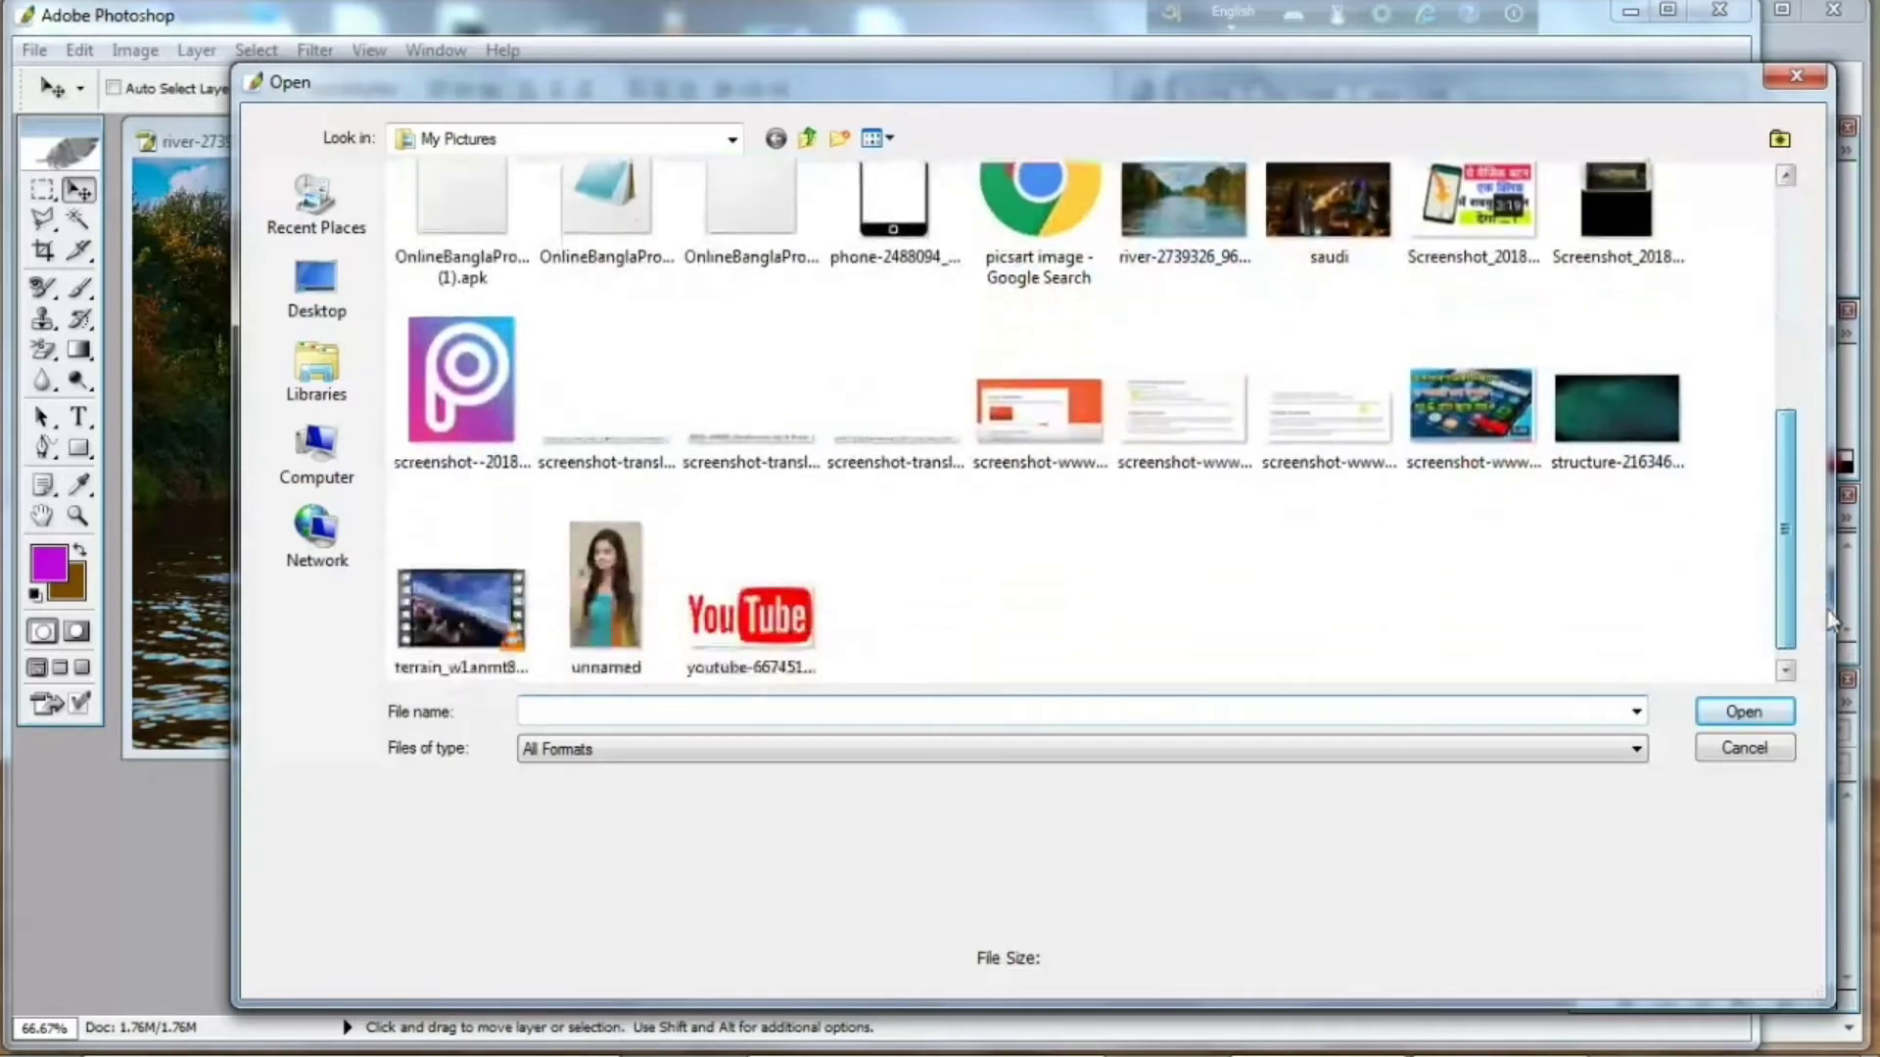
left_click(605, 597)
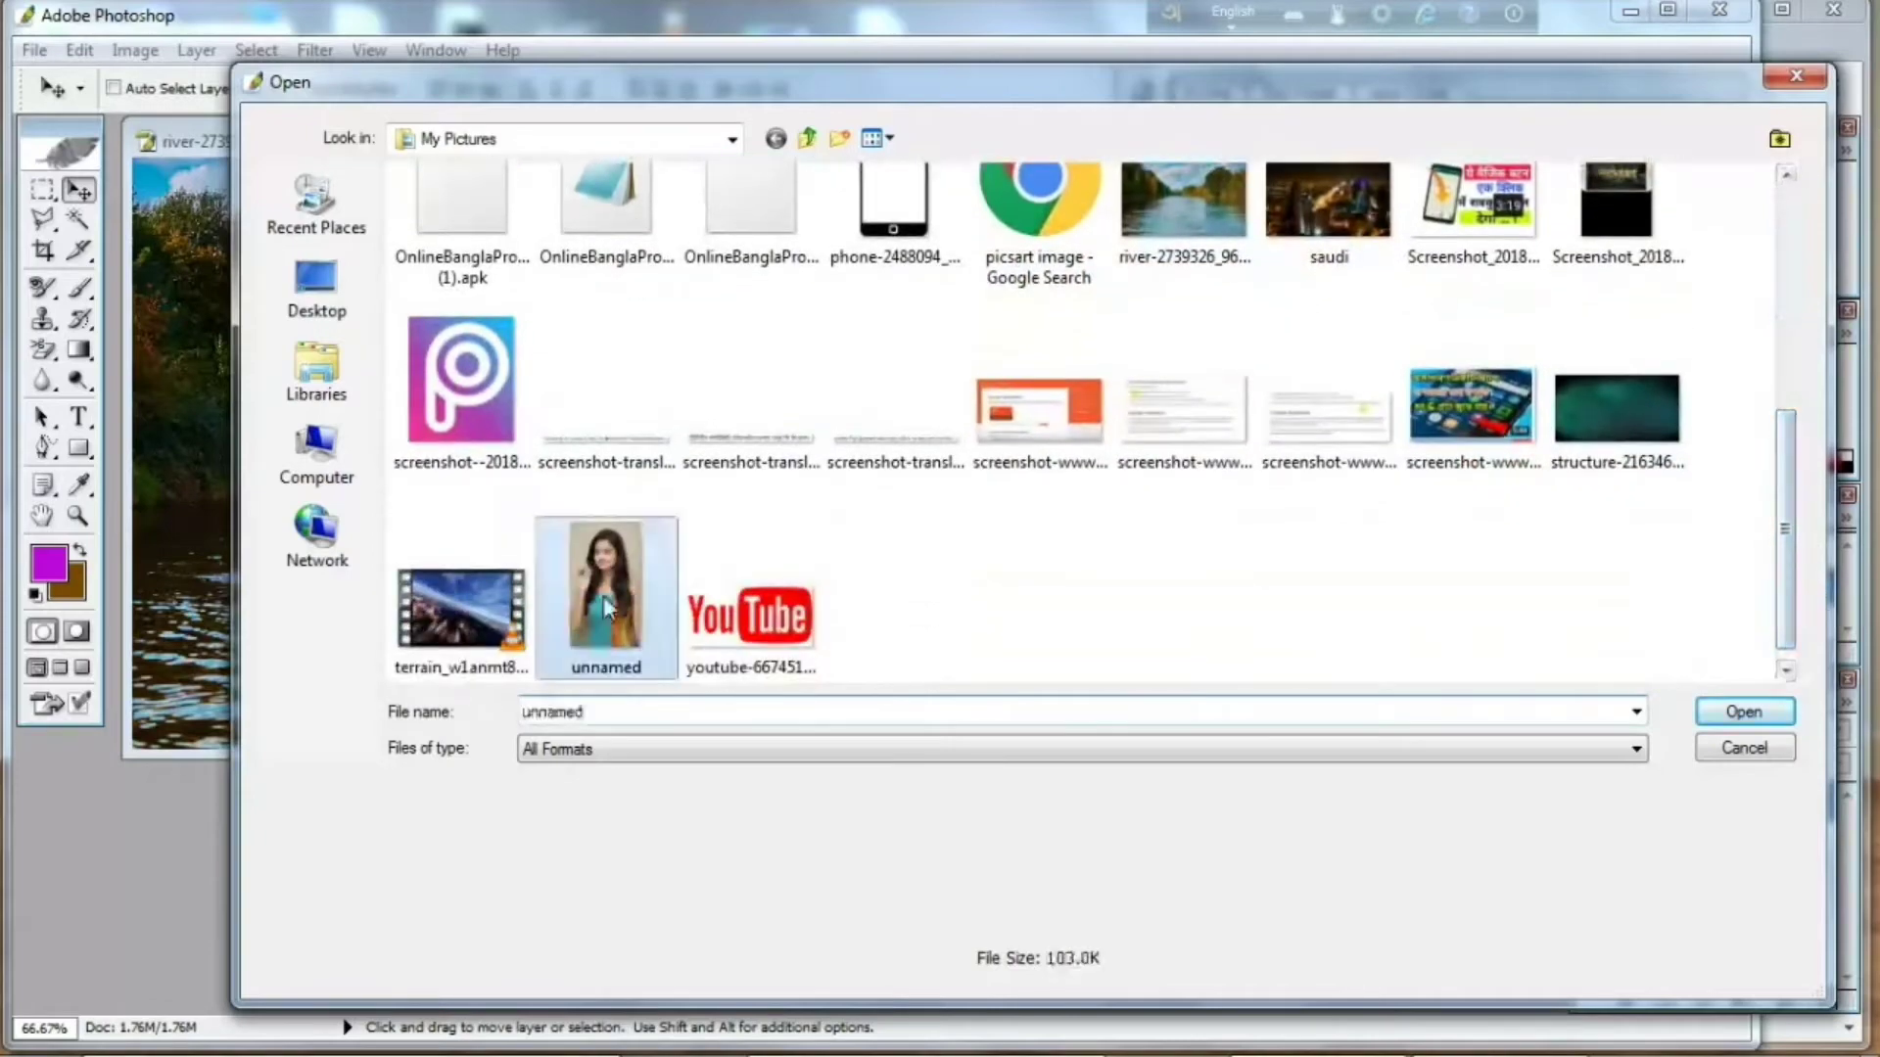
left_click(1744, 712)
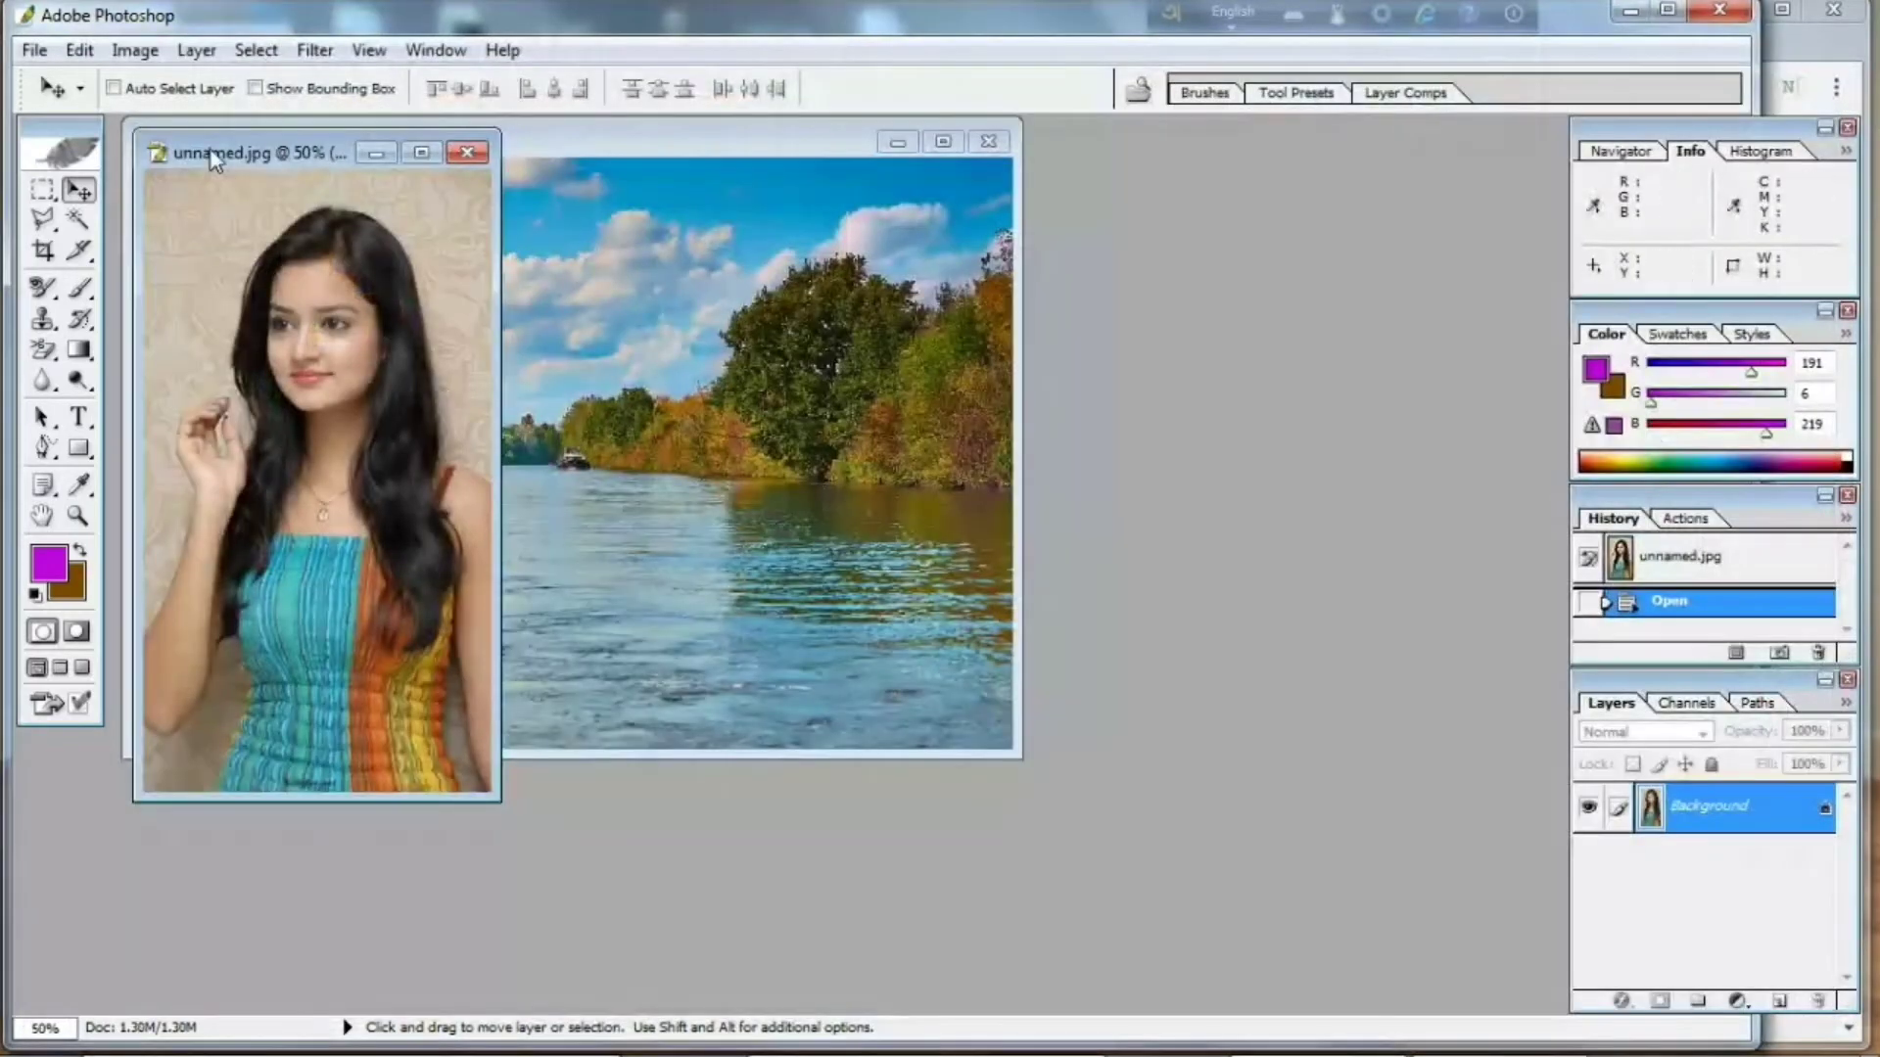
left_click_drag(210, 152, 1136, 165)
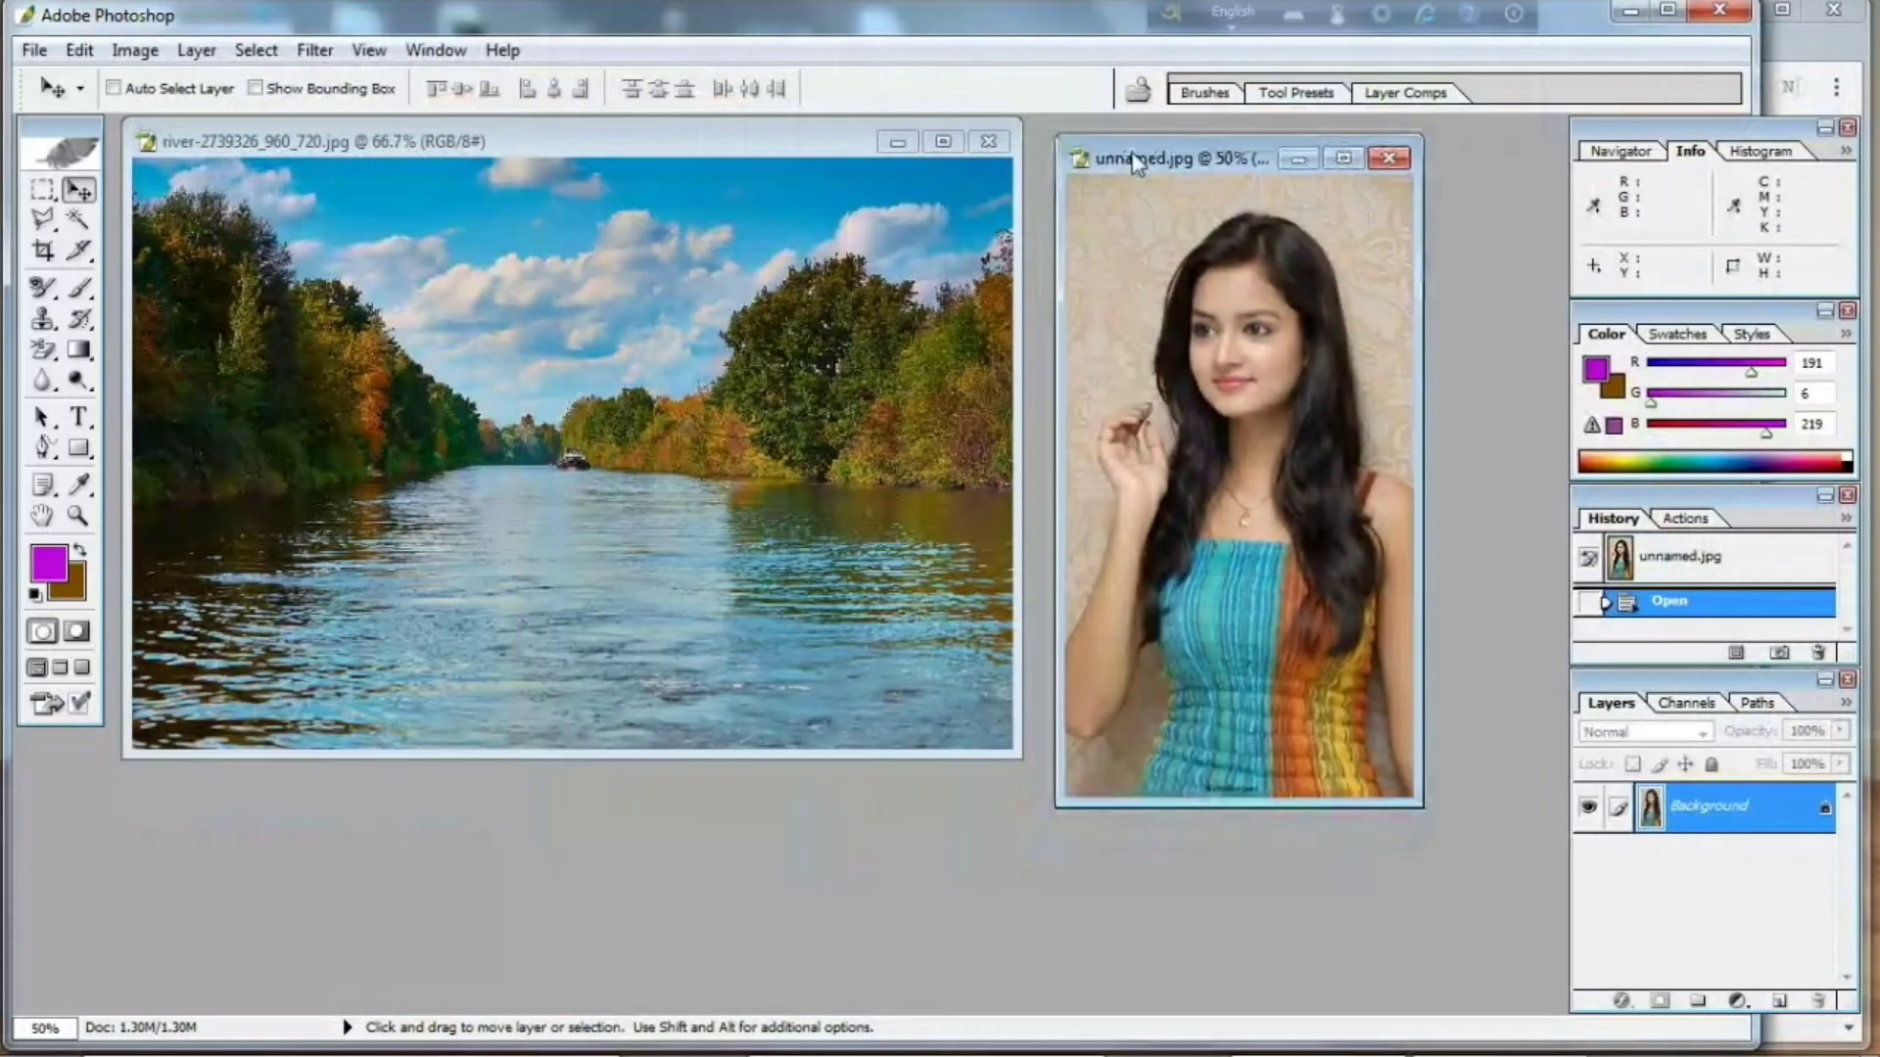
left_click_drag(1049, 813, 1016, 825)
type("55")
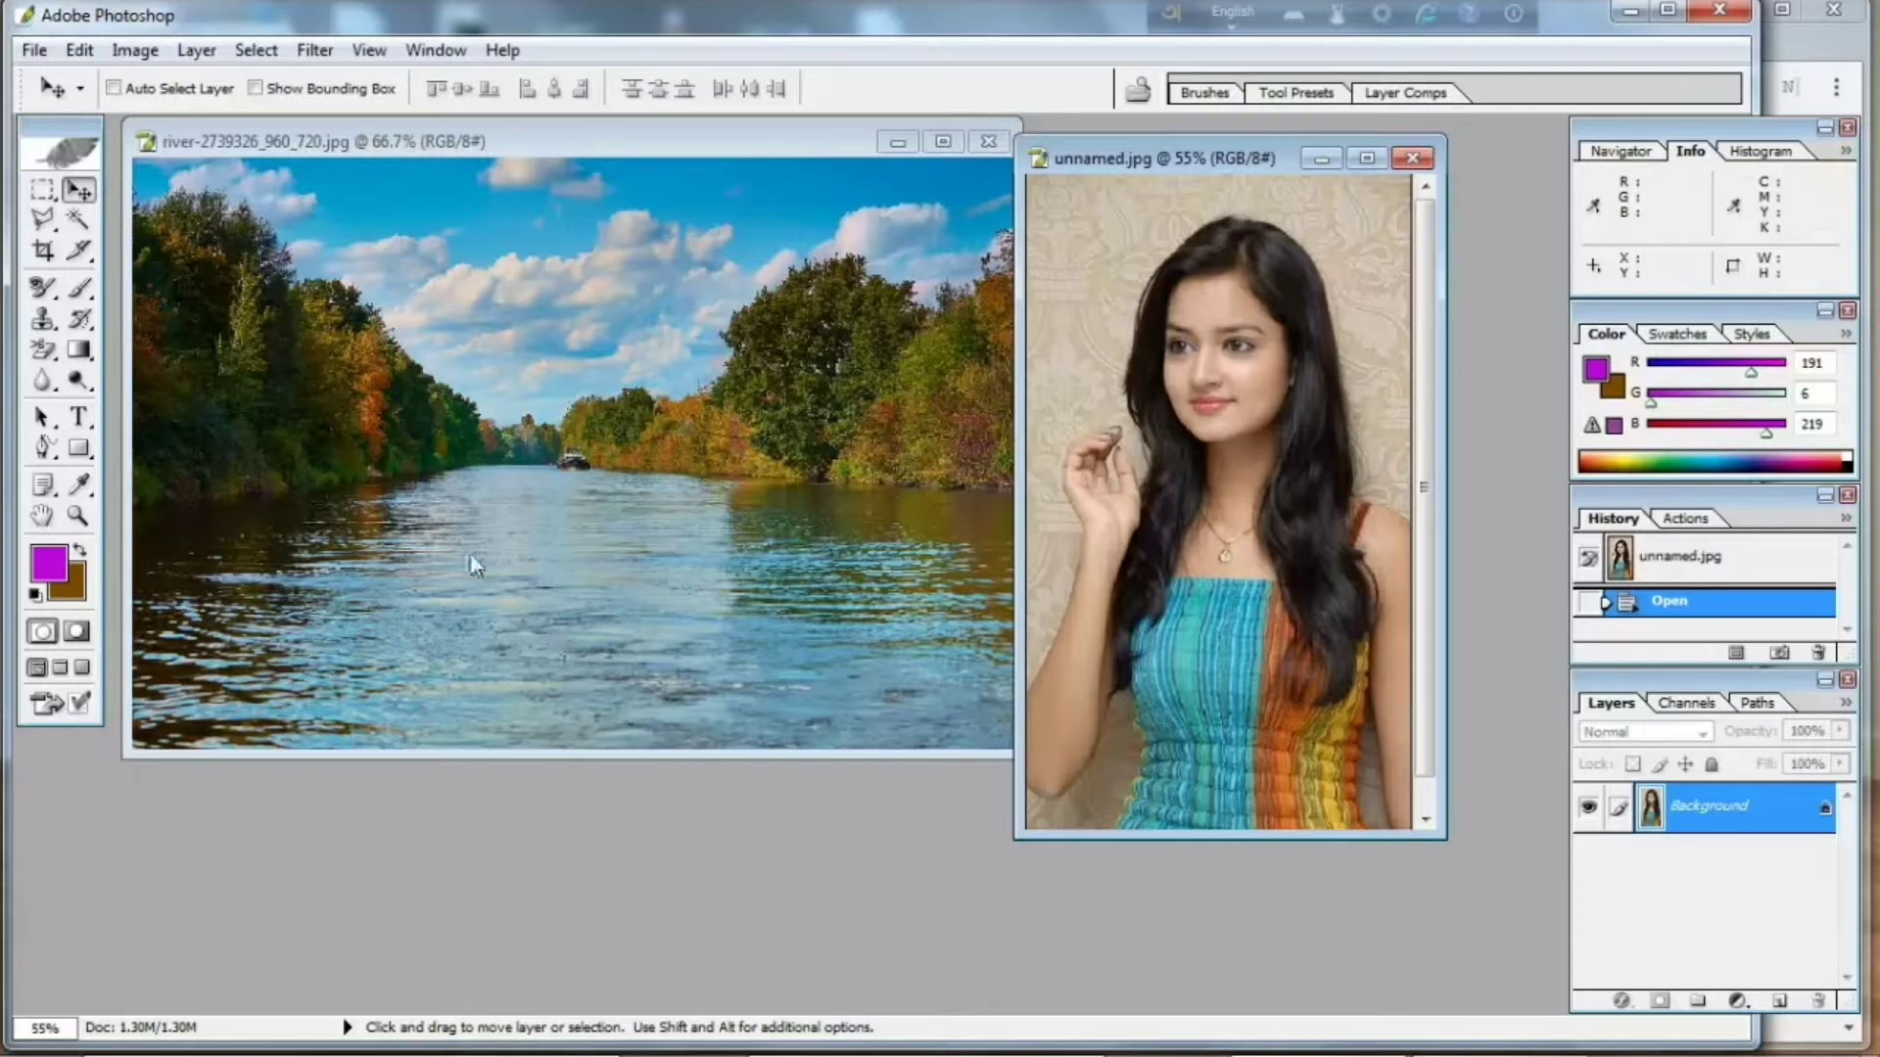
Switch to the Background Eraser Tool.
left_click(42, 353)
right_click(39, 358)
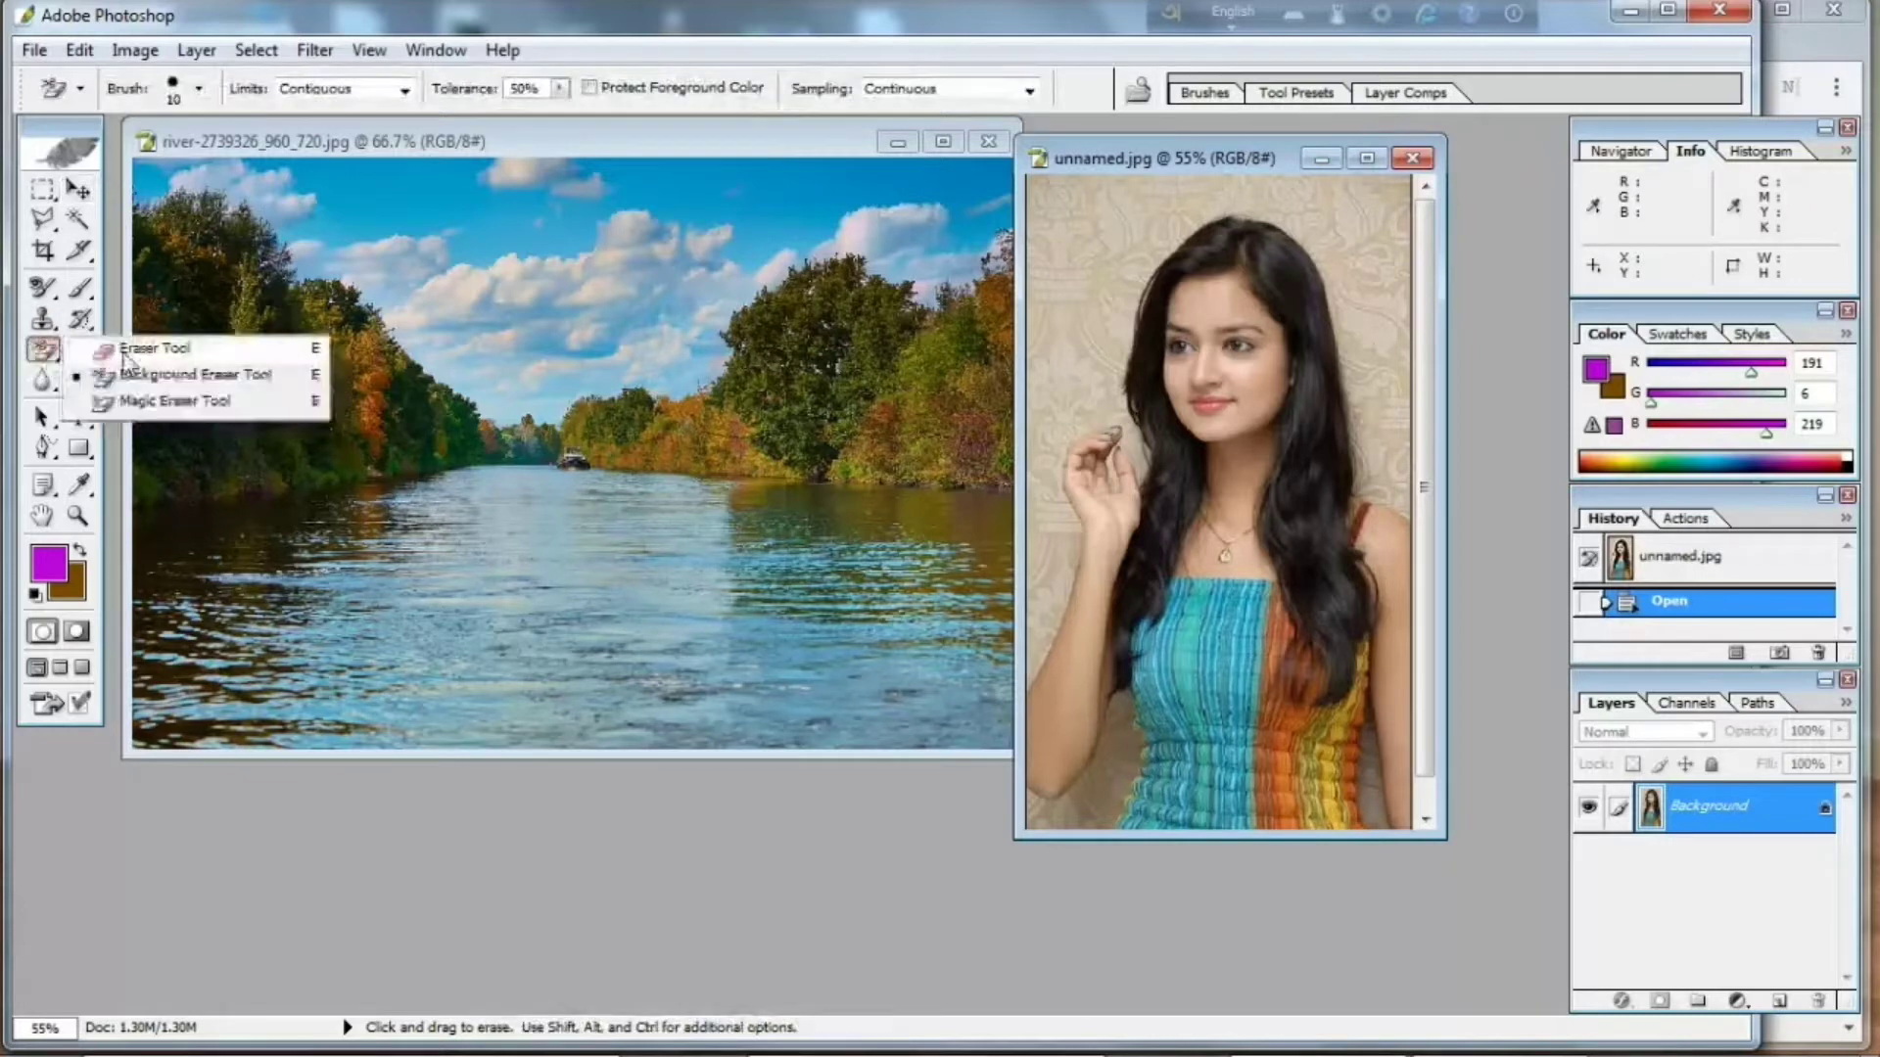
left_click(208, 377)
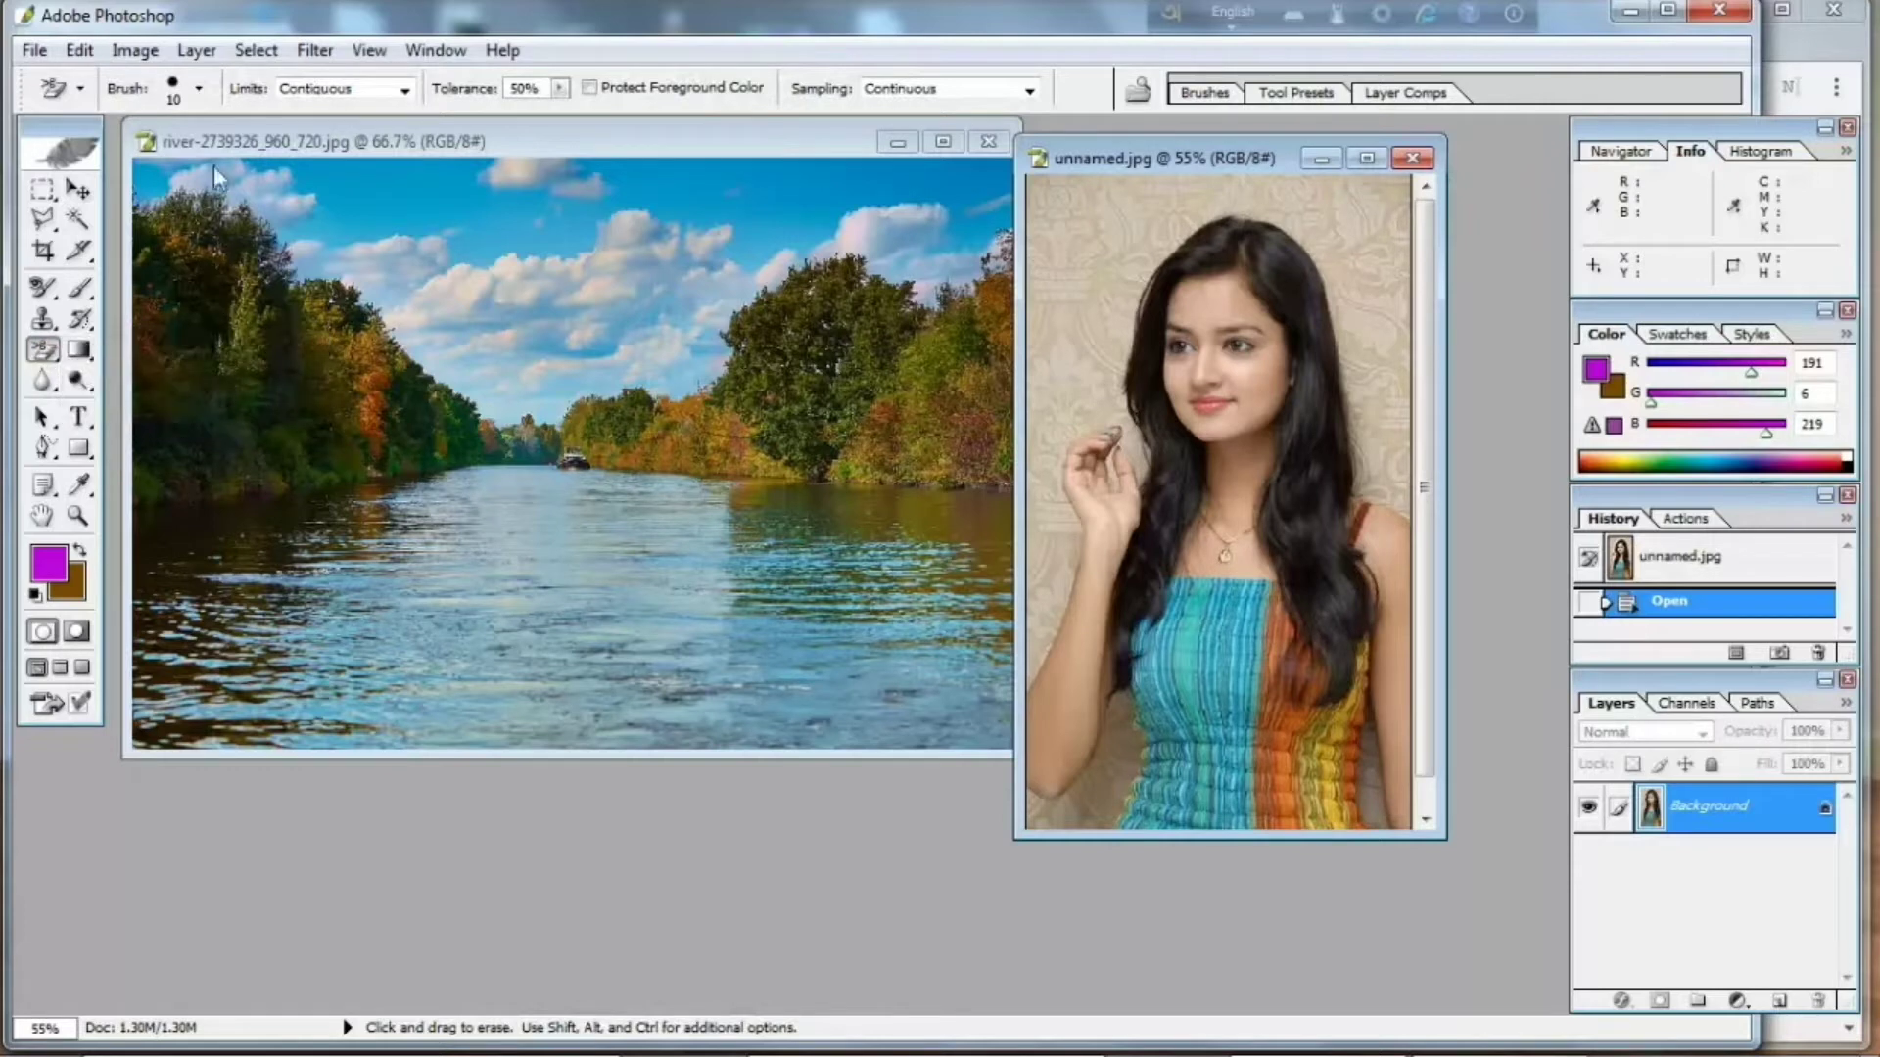
Set the eraser brush diameter to 27 px and make the portrait document active.
left_click(202, 92)
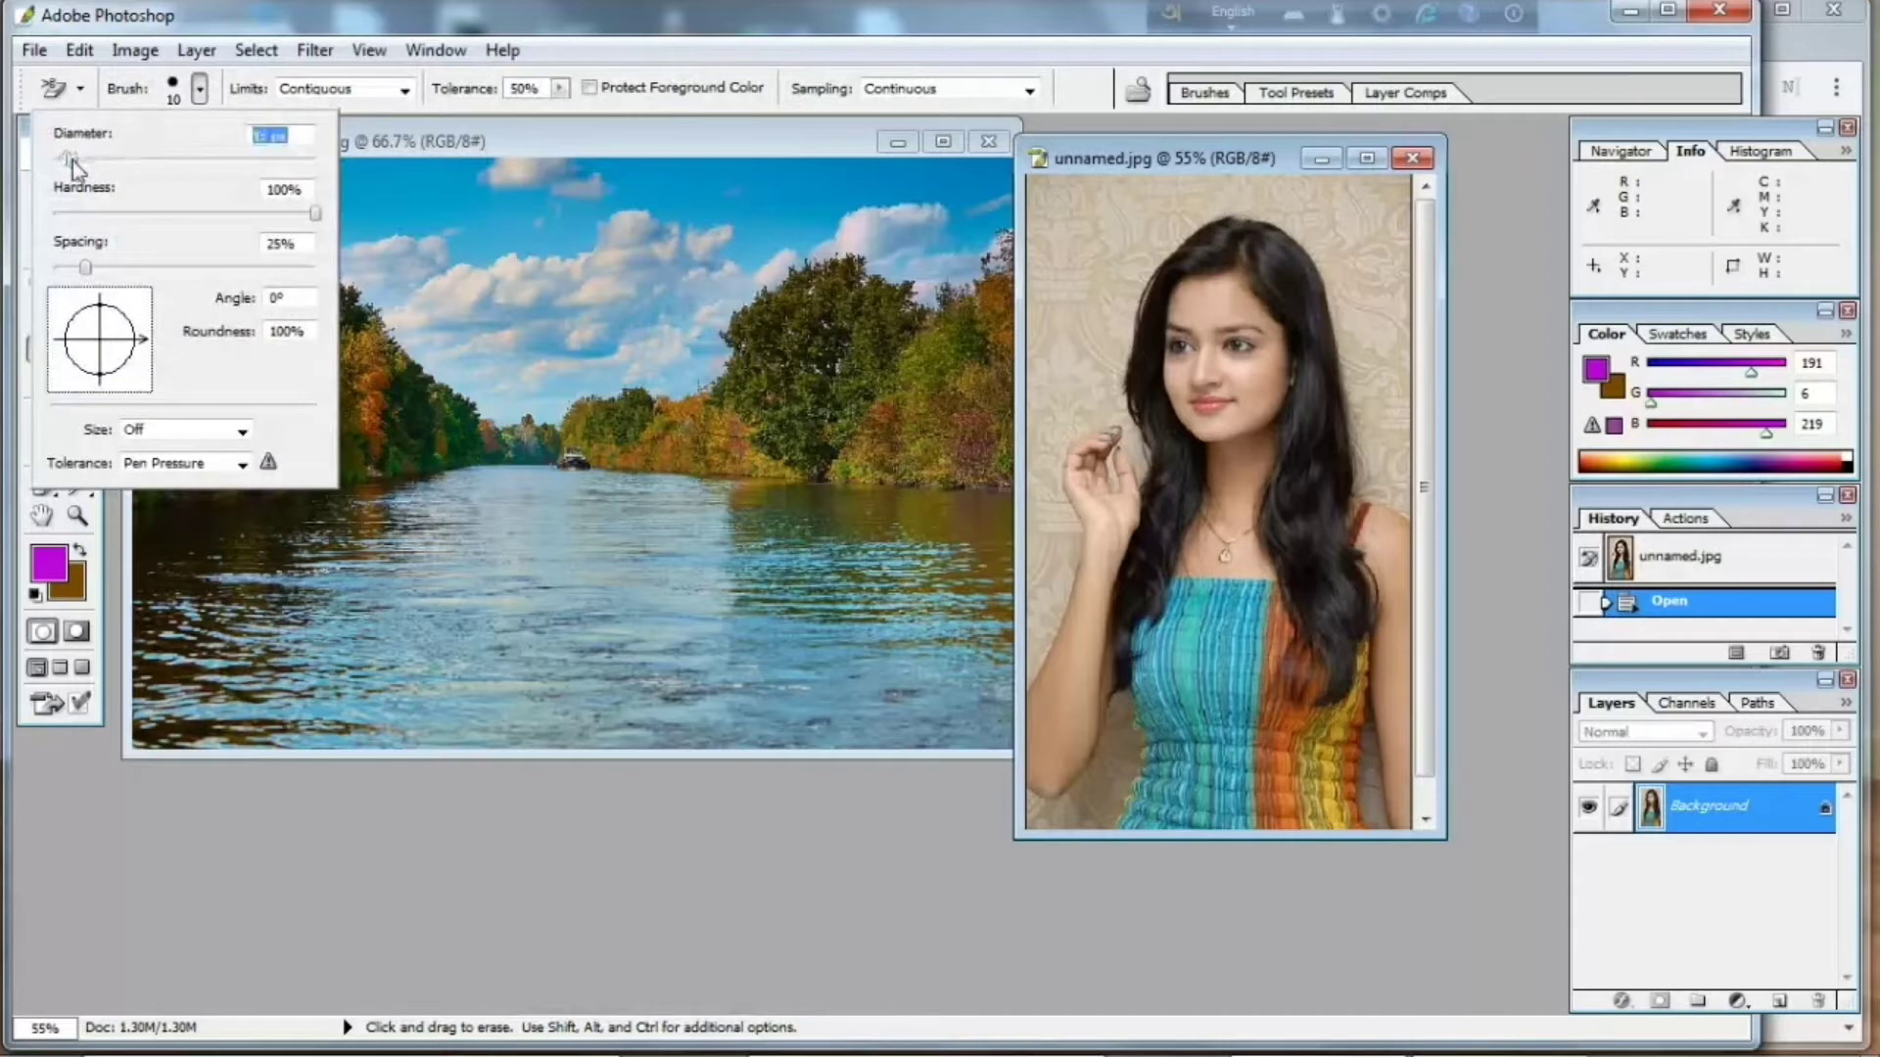
left_click_drag(66, 160, 81, 162)
left_click_drag(83, 159, 88, 159)
left_click(528, 139)
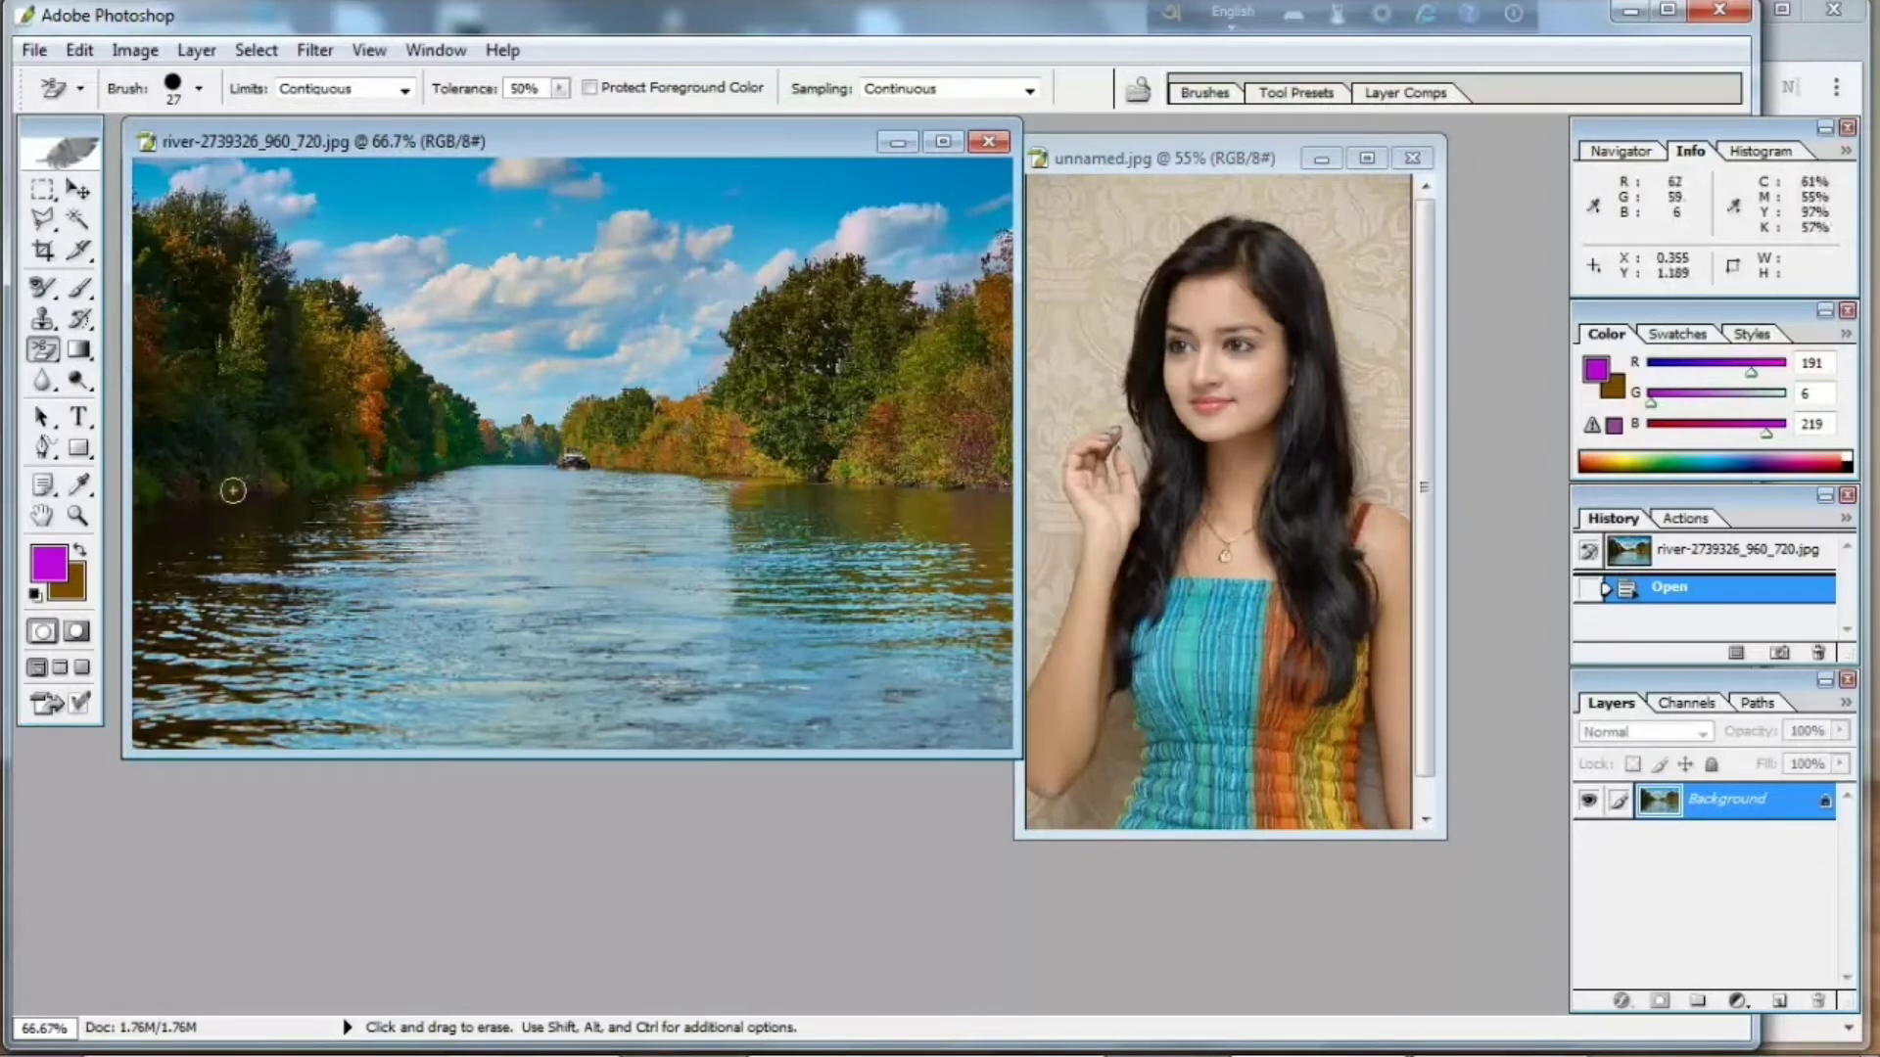
right_click(50, 362)
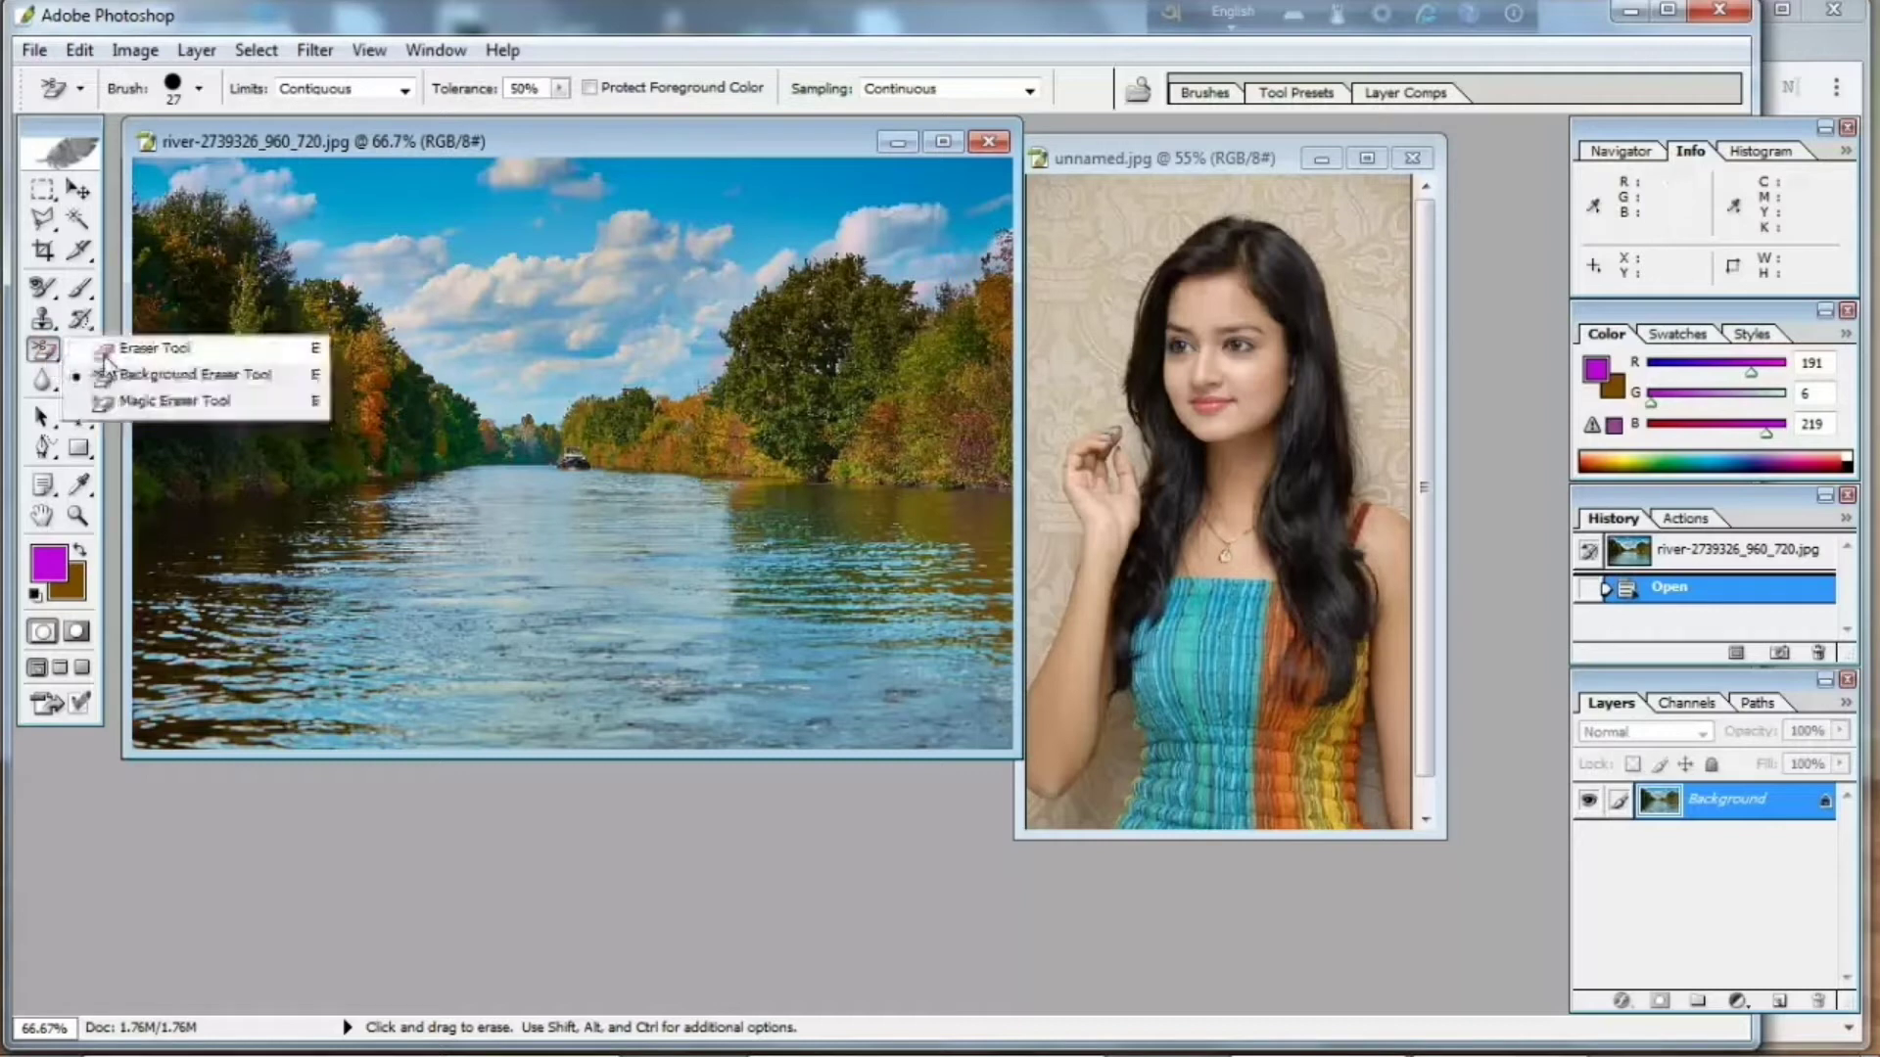
left_click(147, 373)
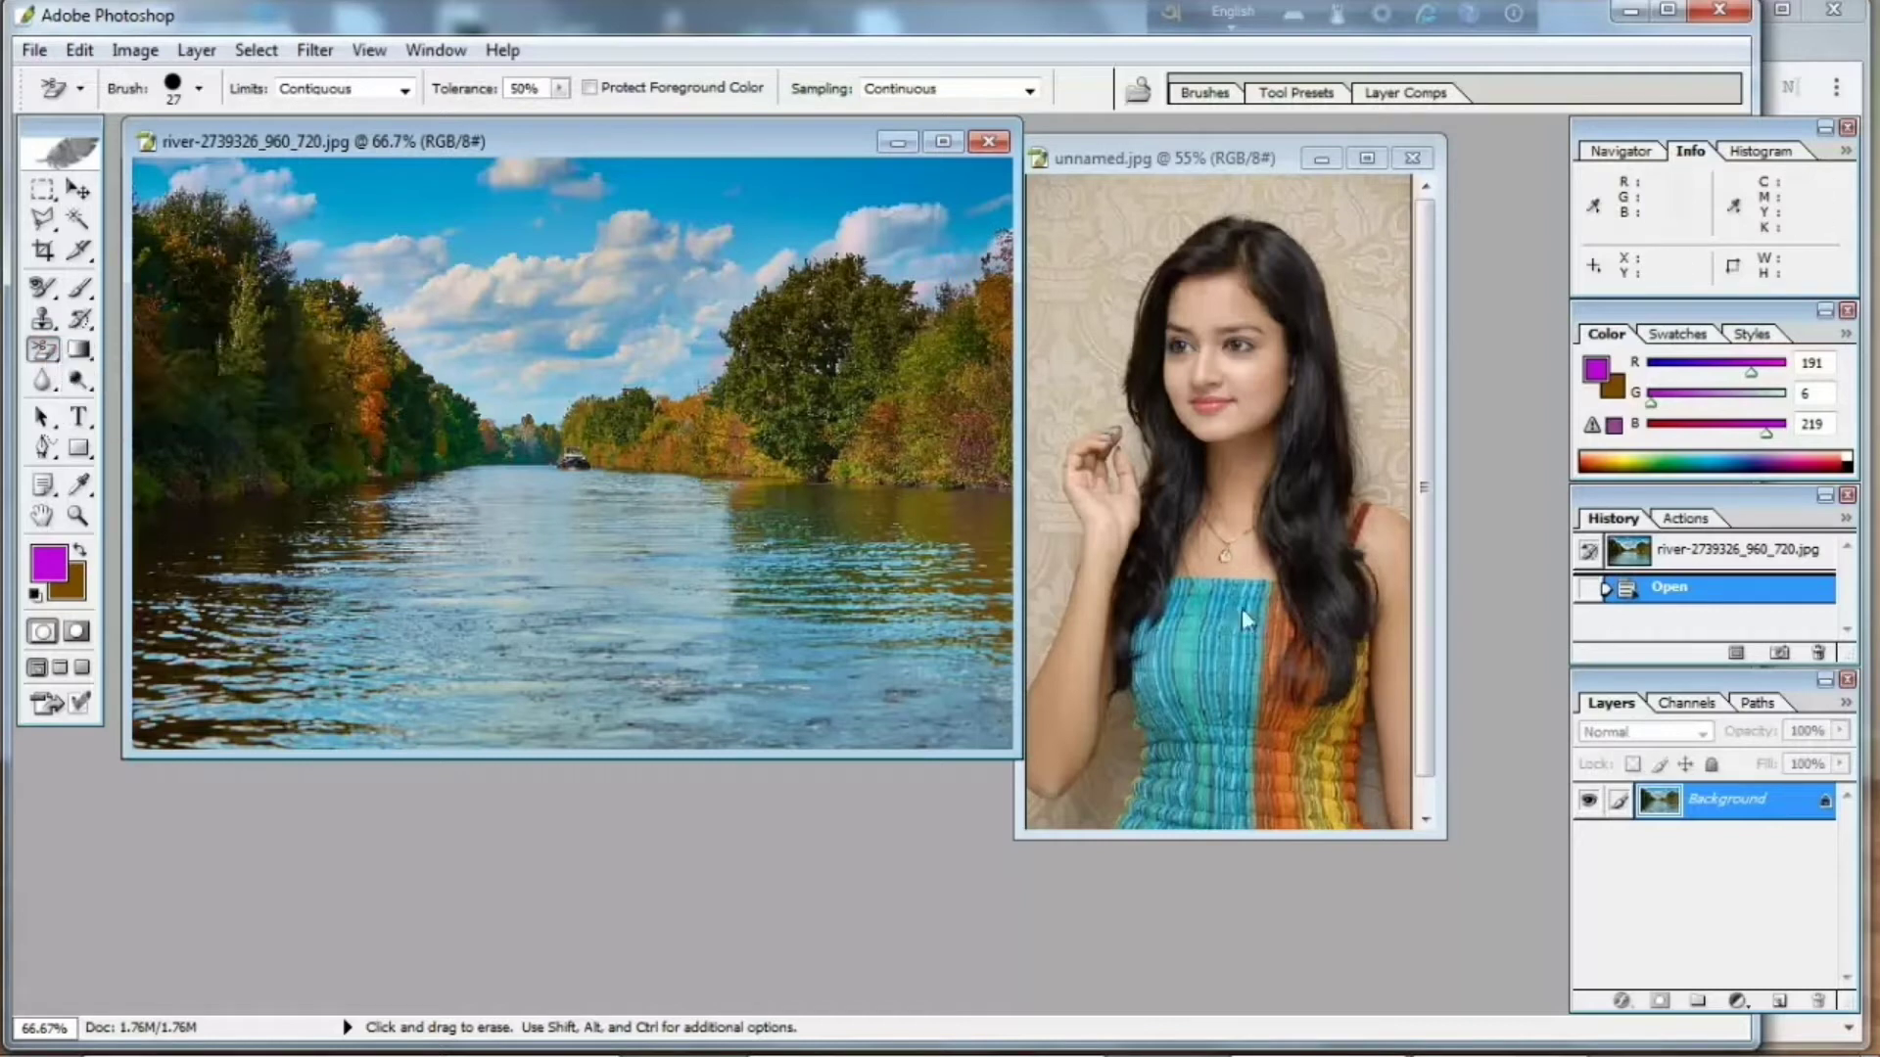
left_click(1037, 644)
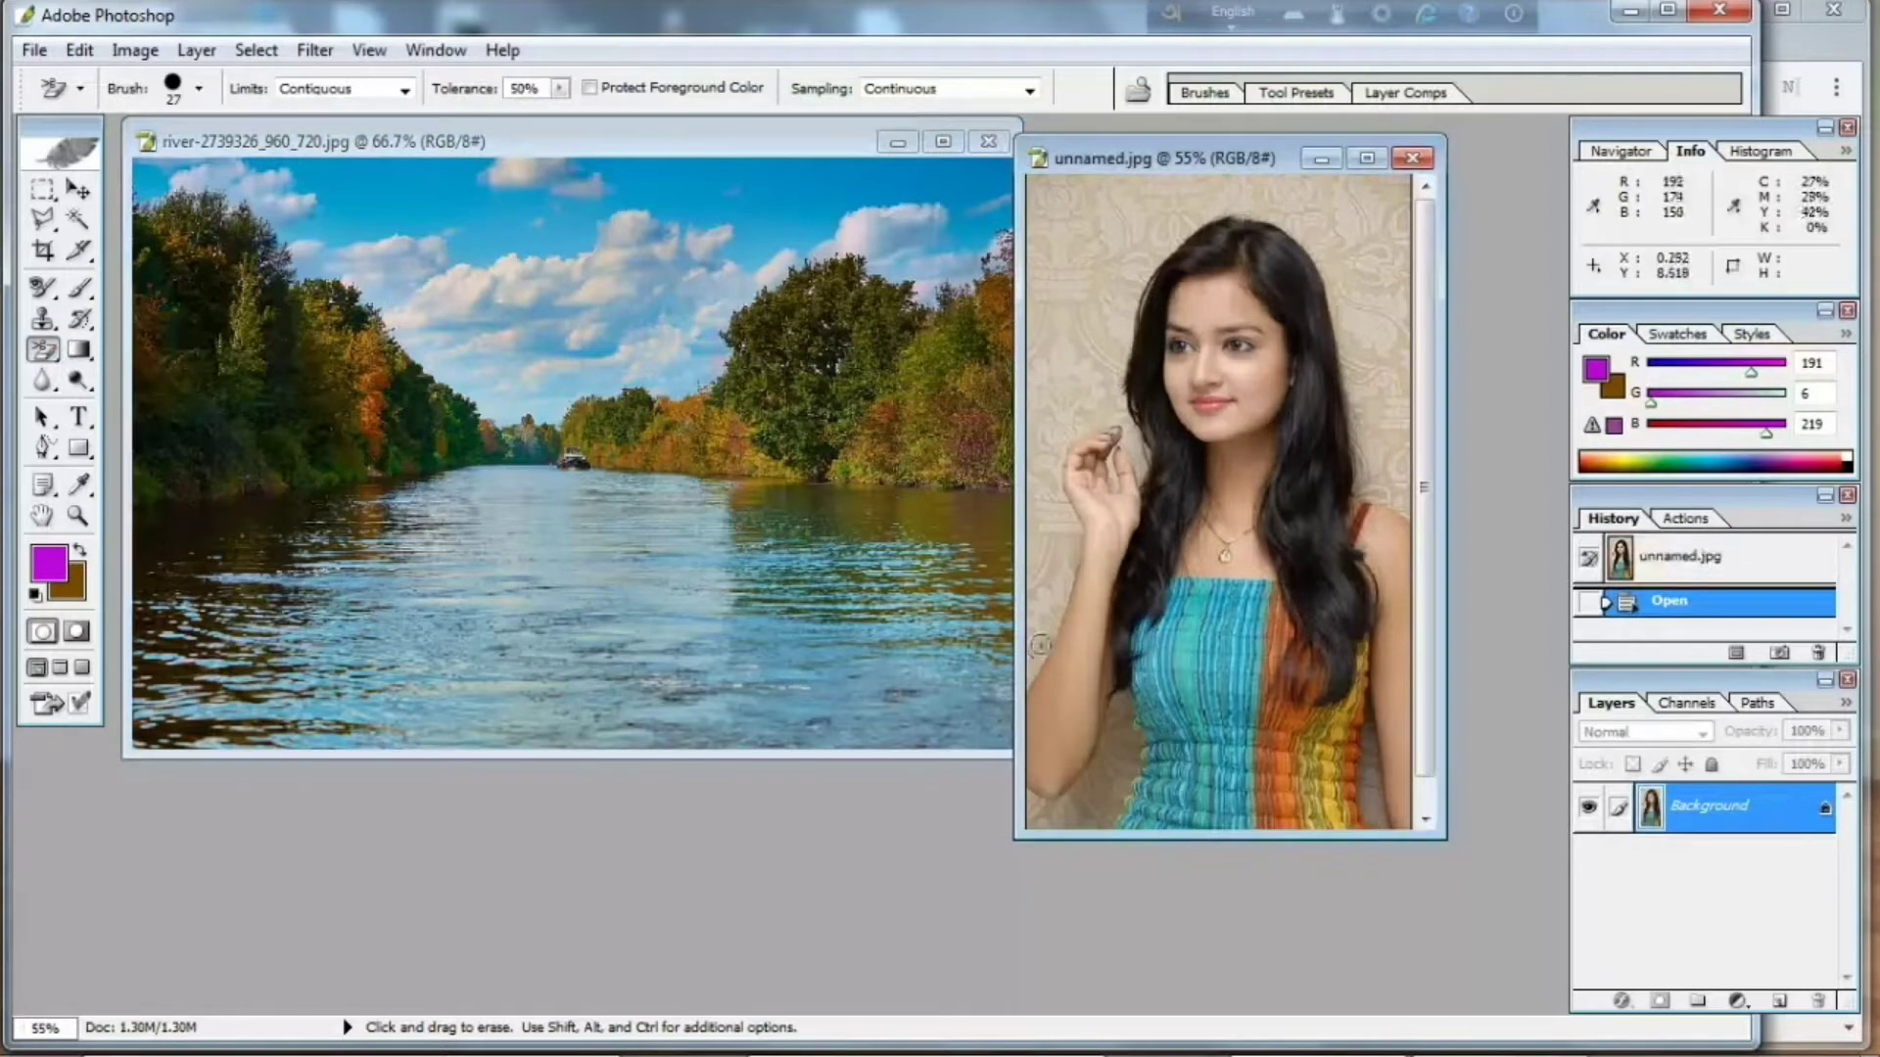
Erase the wall along the woman's left side and around her hair.
left_click(1050, 618, "alt")
mouse_move(1051, 618)
left_mouse_down()
mouse_move(1059, 443)
mouse_move(1119, 412)
mouse_move(1136, 282)
left_mouse_up()
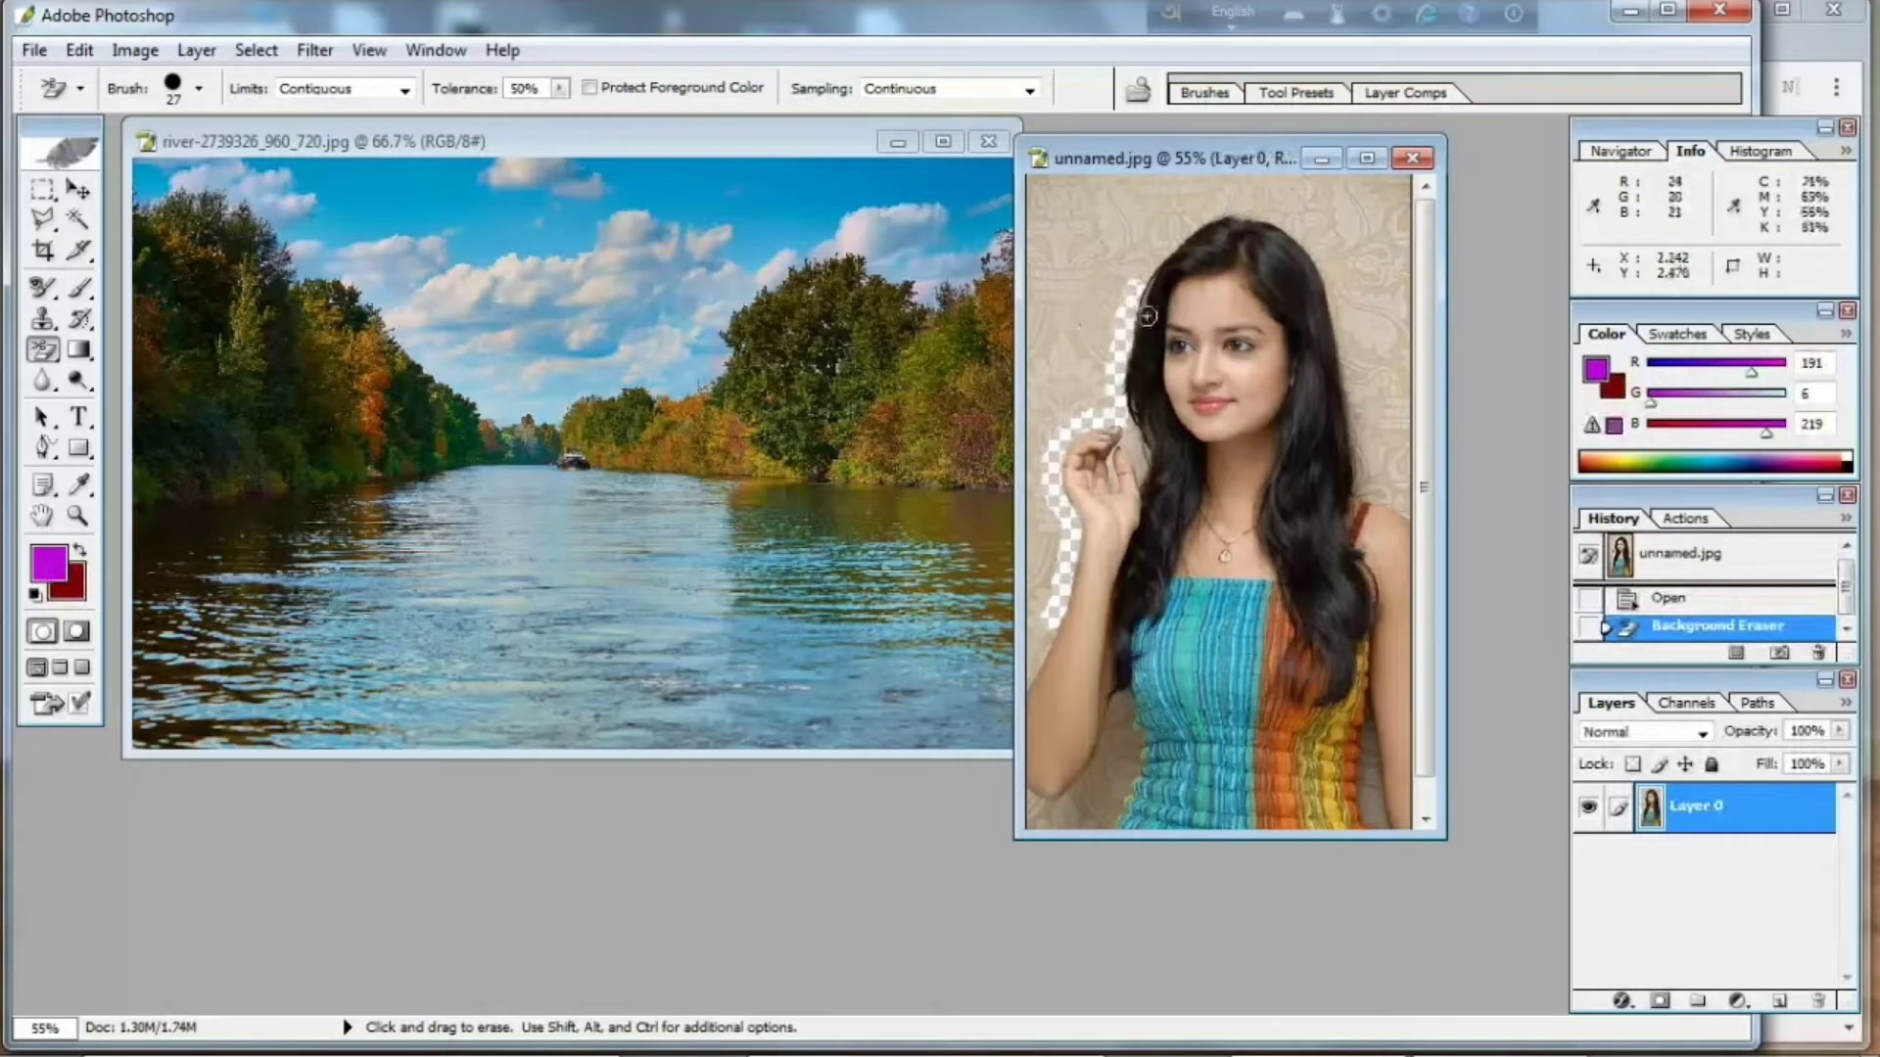
left_click(1135, 276)
mouse_move(1135, 276)
left_mouse_down()
mouse_move(1210, 208)
mouse_move(1363, 482)
mouse_move(1407, 515)
left_mouse_up()
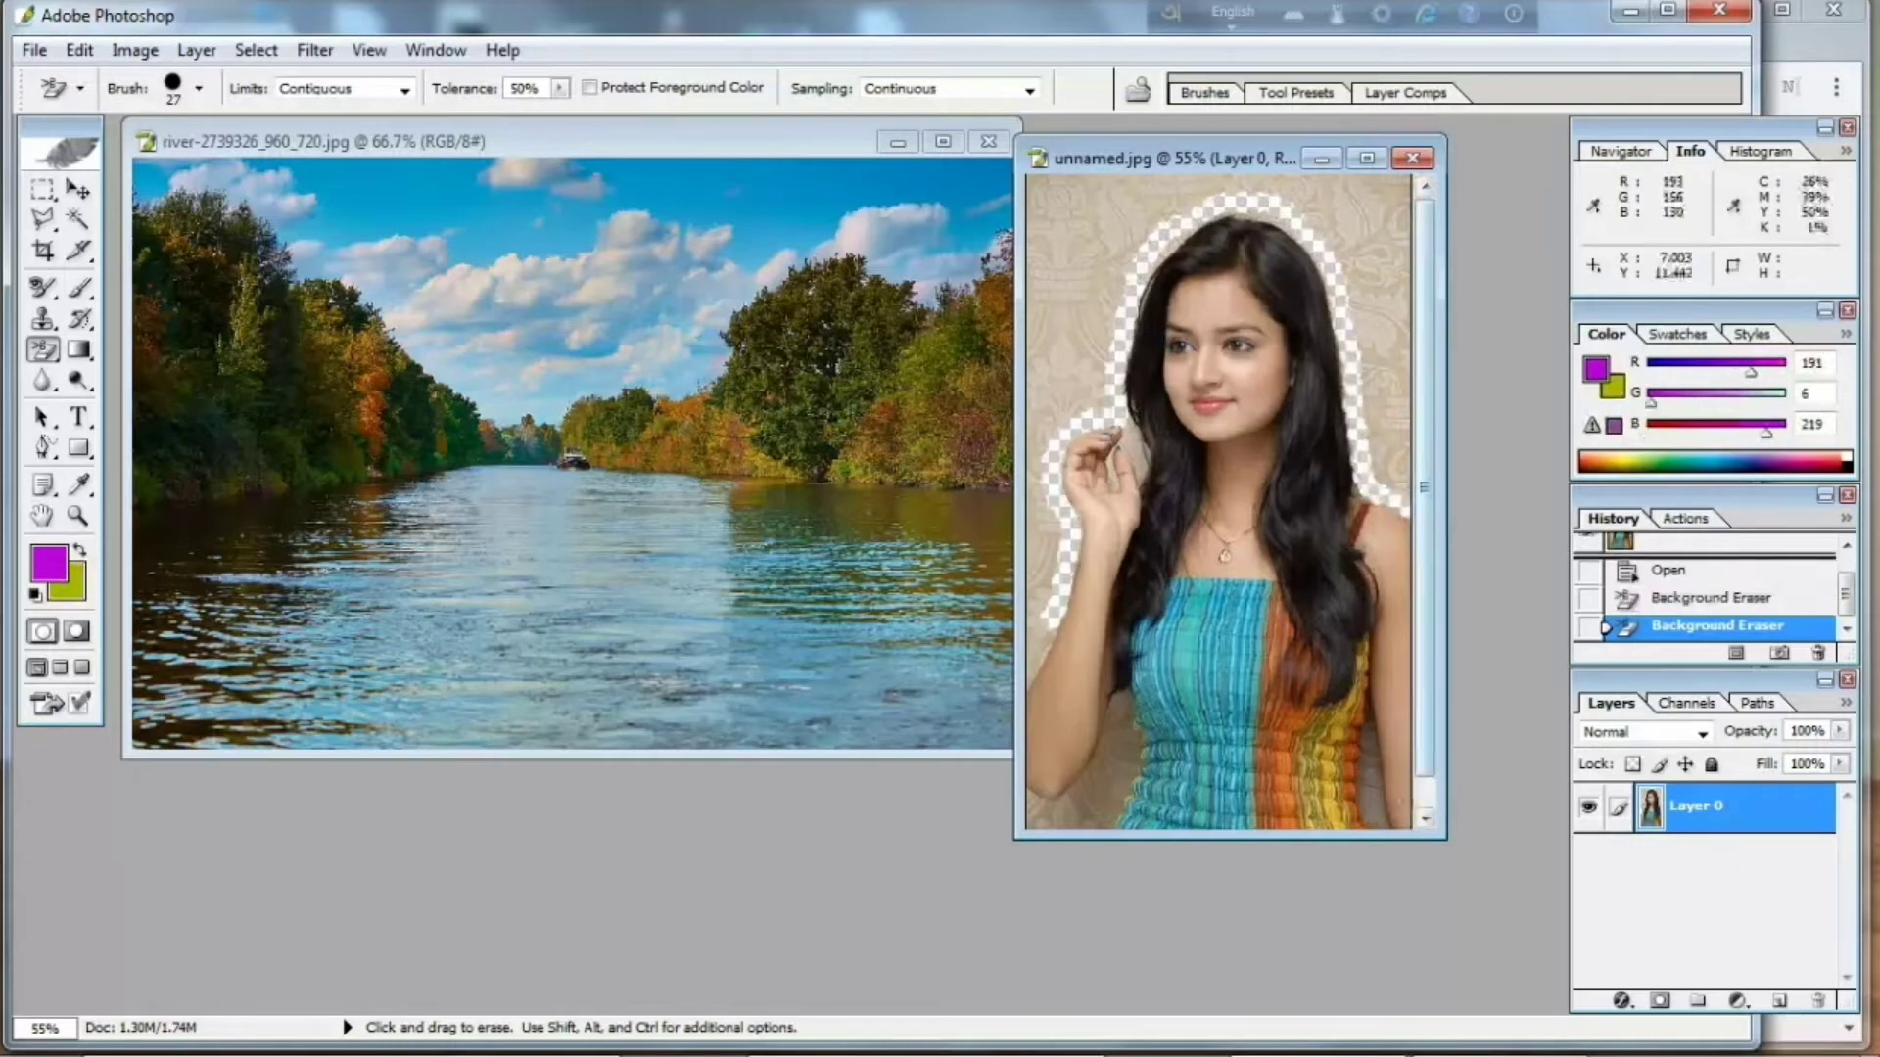
left_click_drag(1371, 730, 1385, 812)
Undo the last eraser stroke, then erase the wall near the bottom-left and along her arm.
left_click(79, 50)
mouse_move(133, 50)
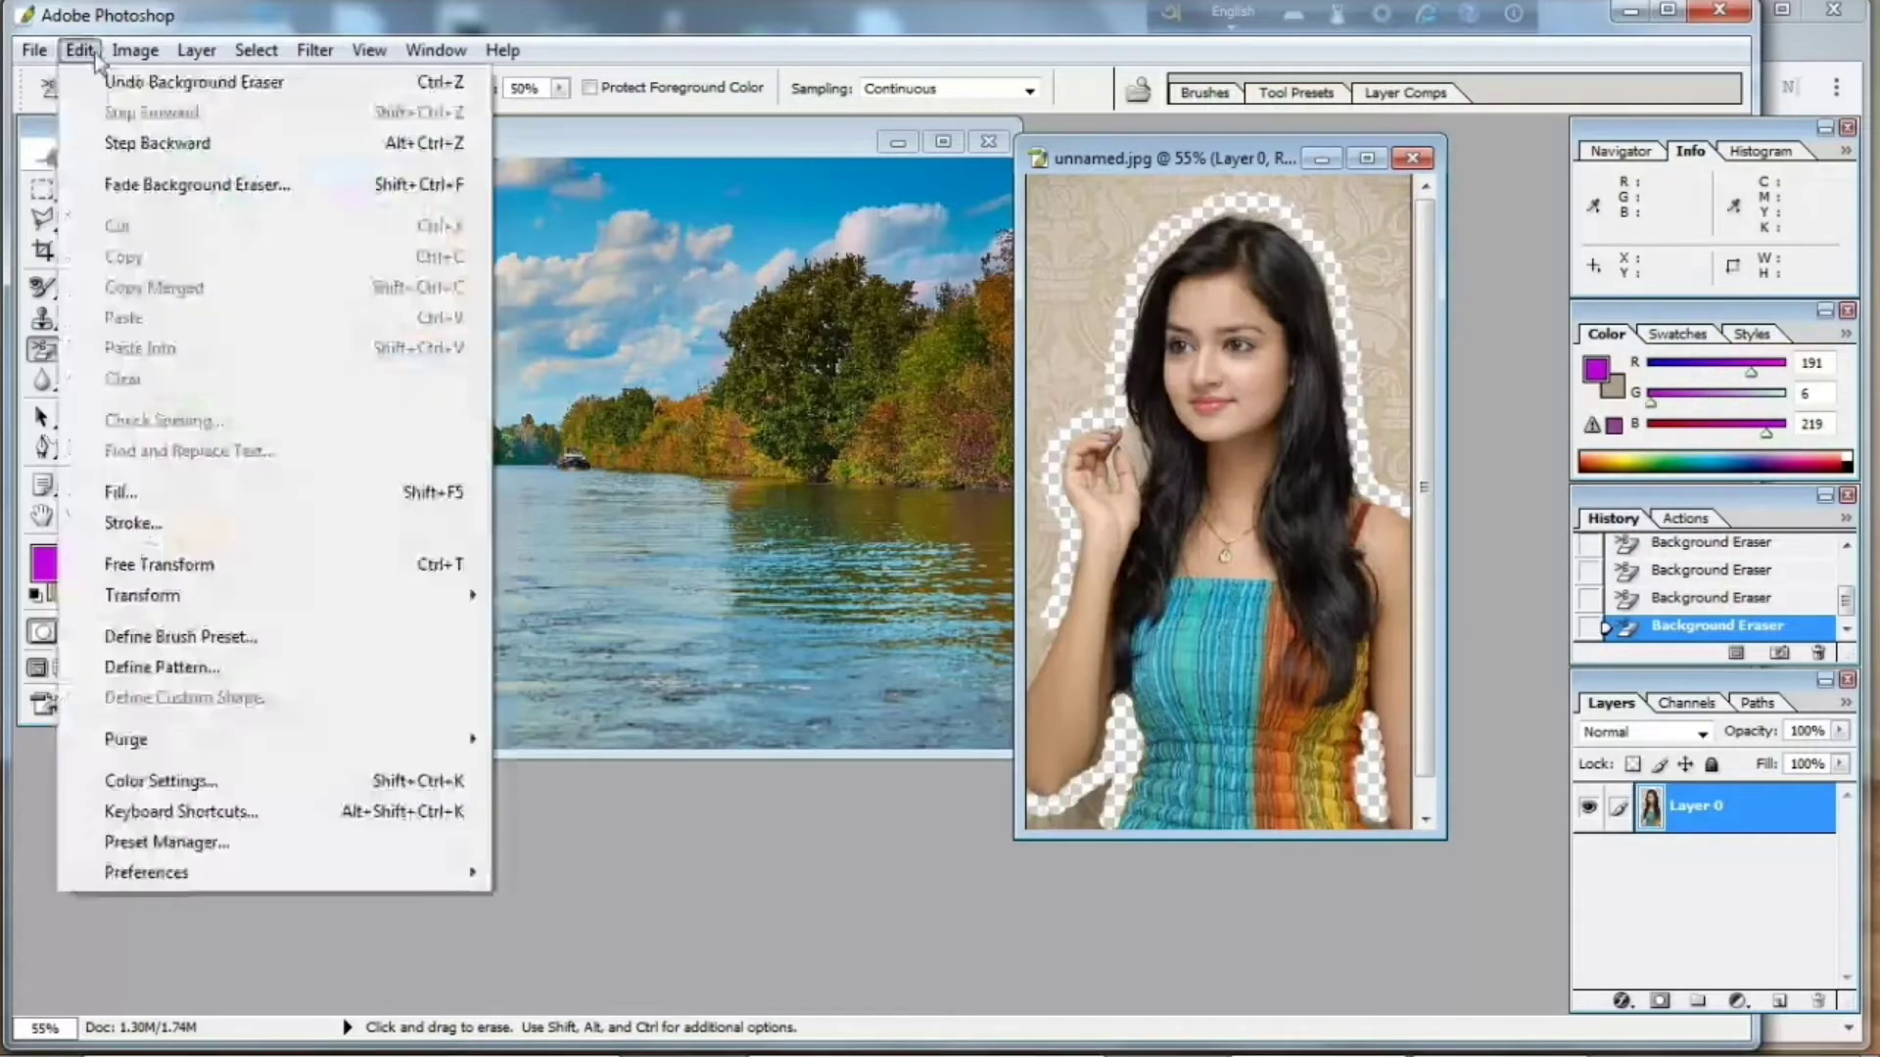
left_click(137, 76)
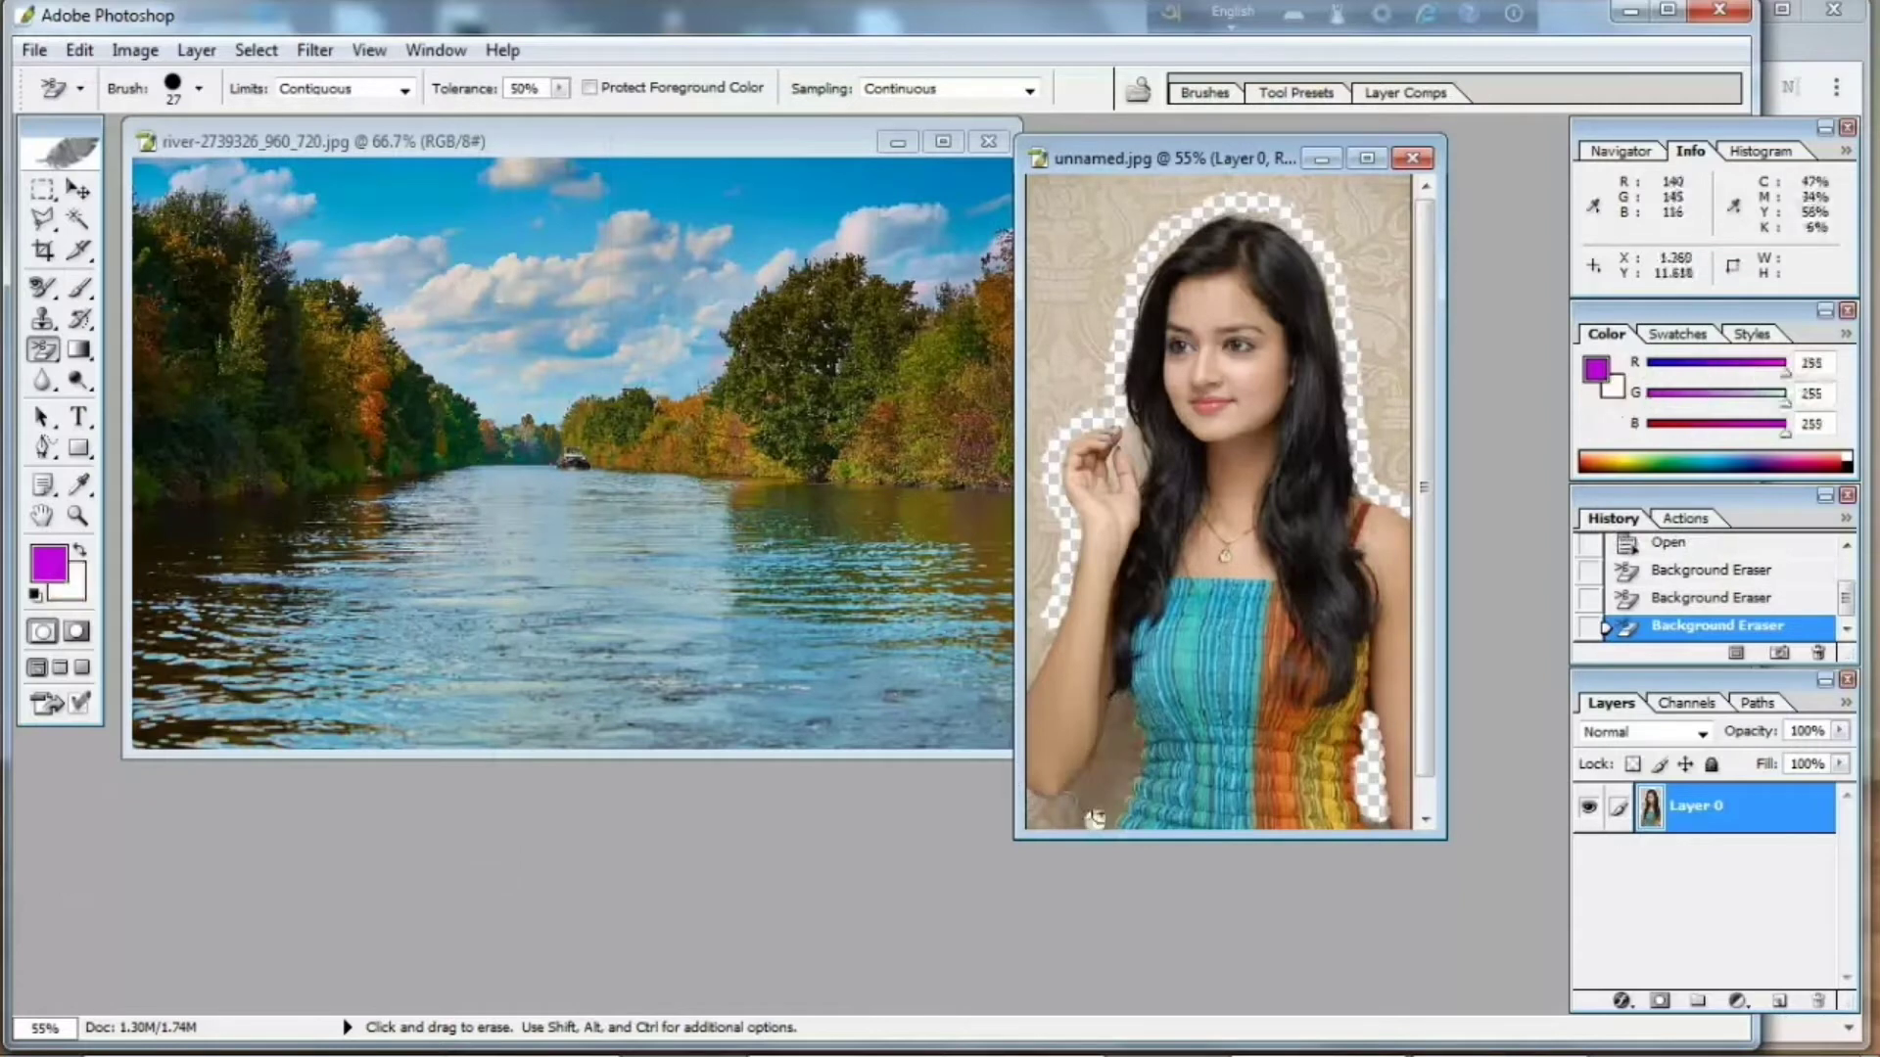
left_click_drag(1088, 827, 1120, 715)
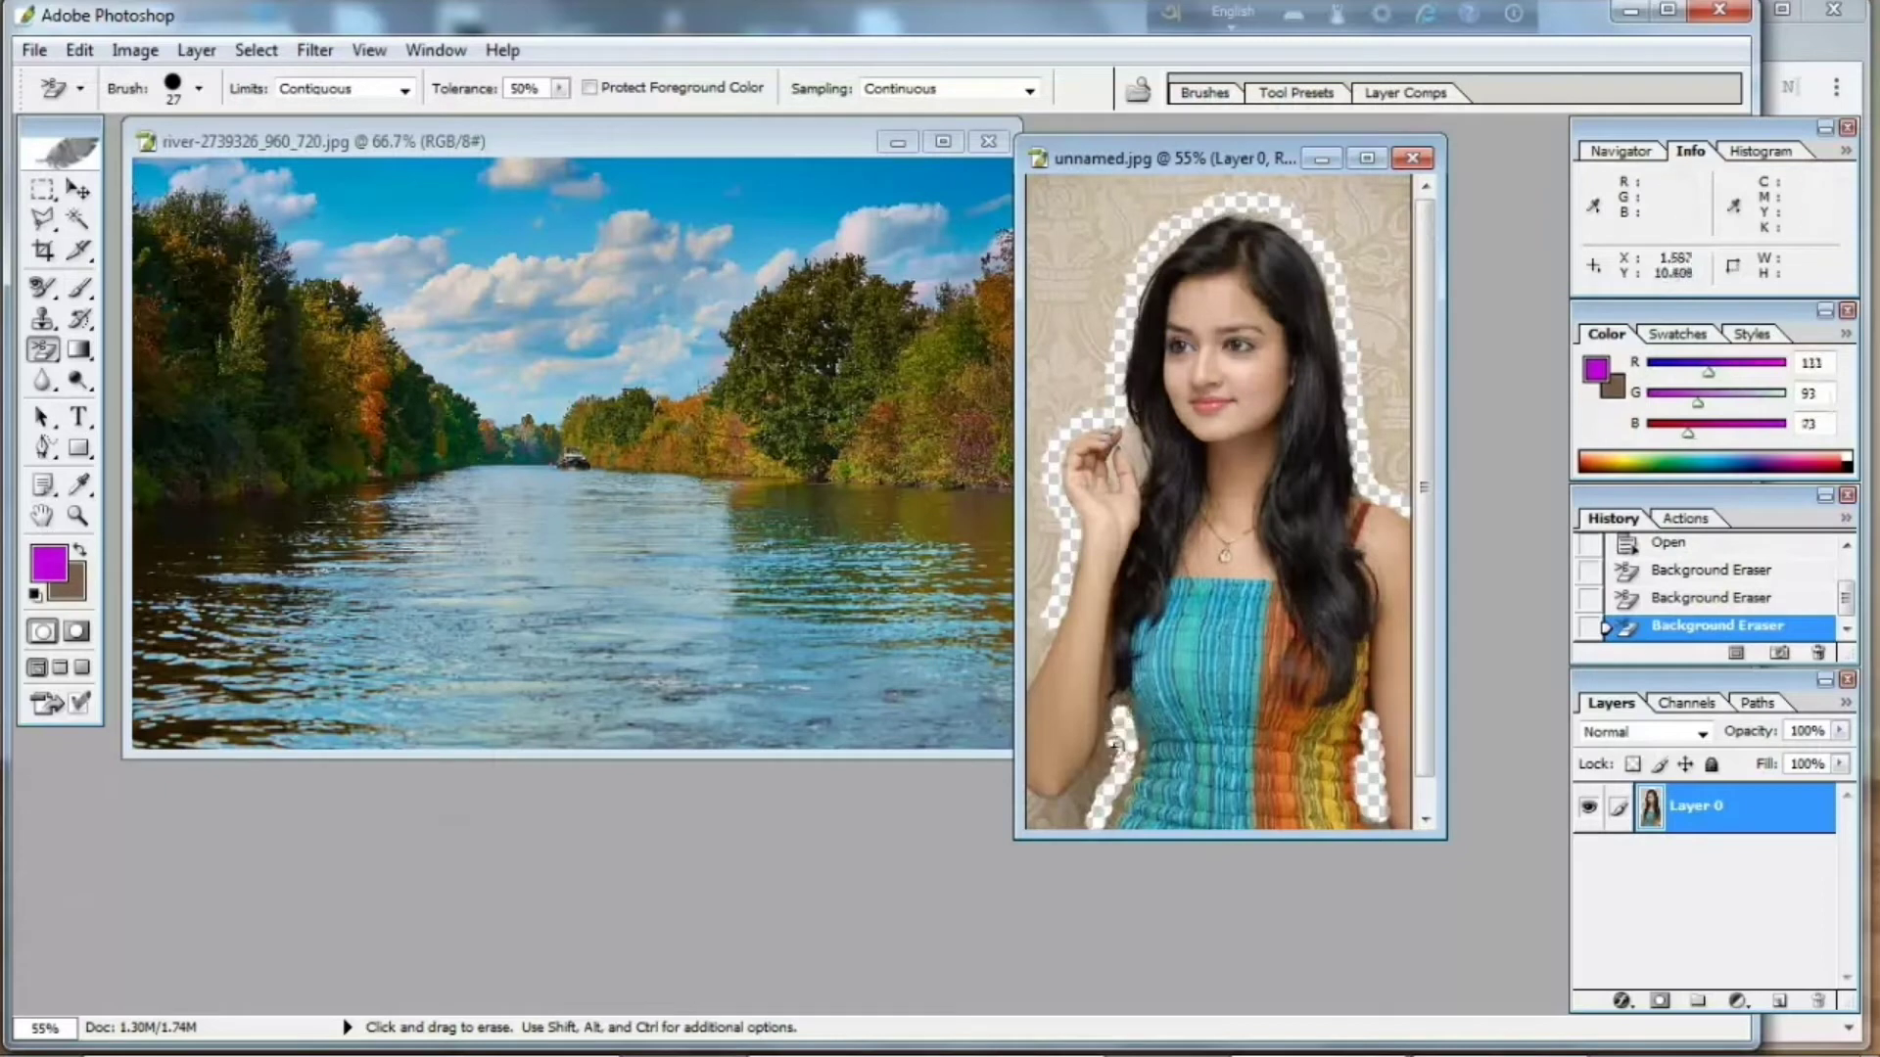
mouse_move(1120, 715)
left_mouse_down()
mouse_move(1082, 791)
mouse_move(1023, 798)
left_mouse_up()
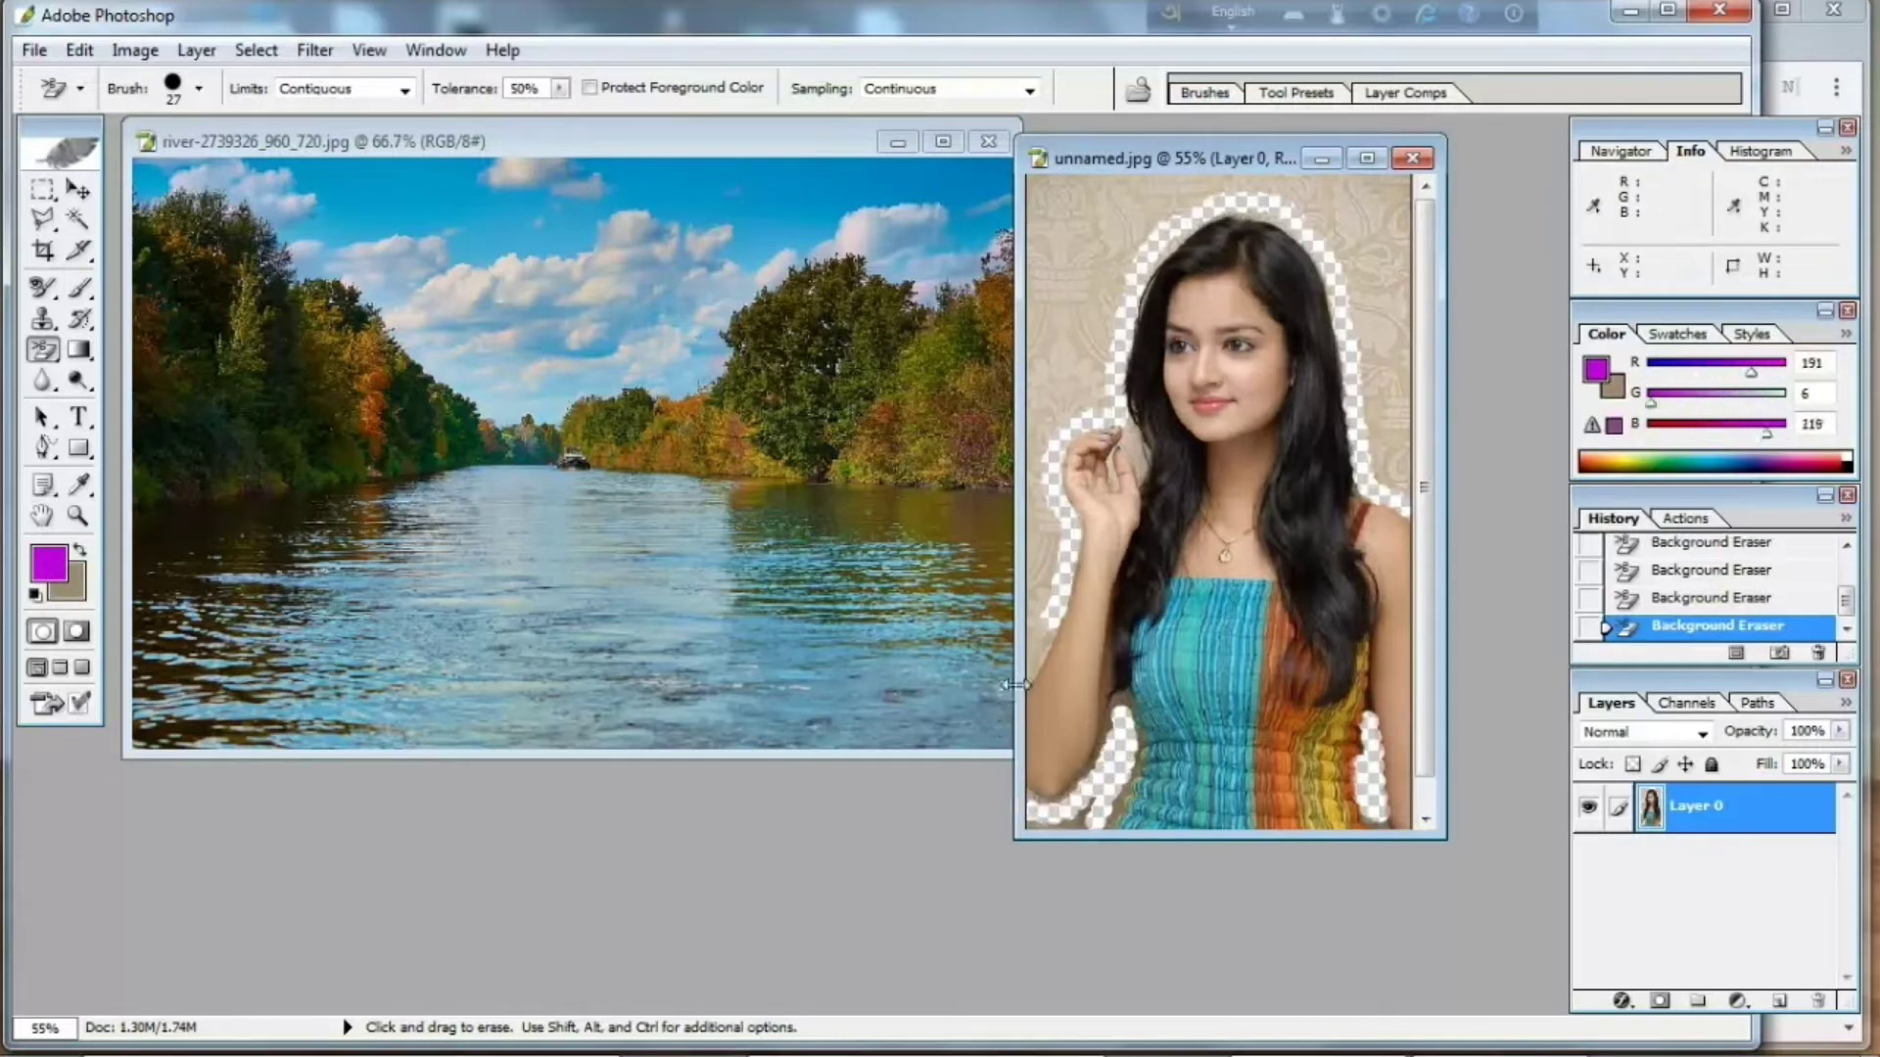
left_click(1040, 641)
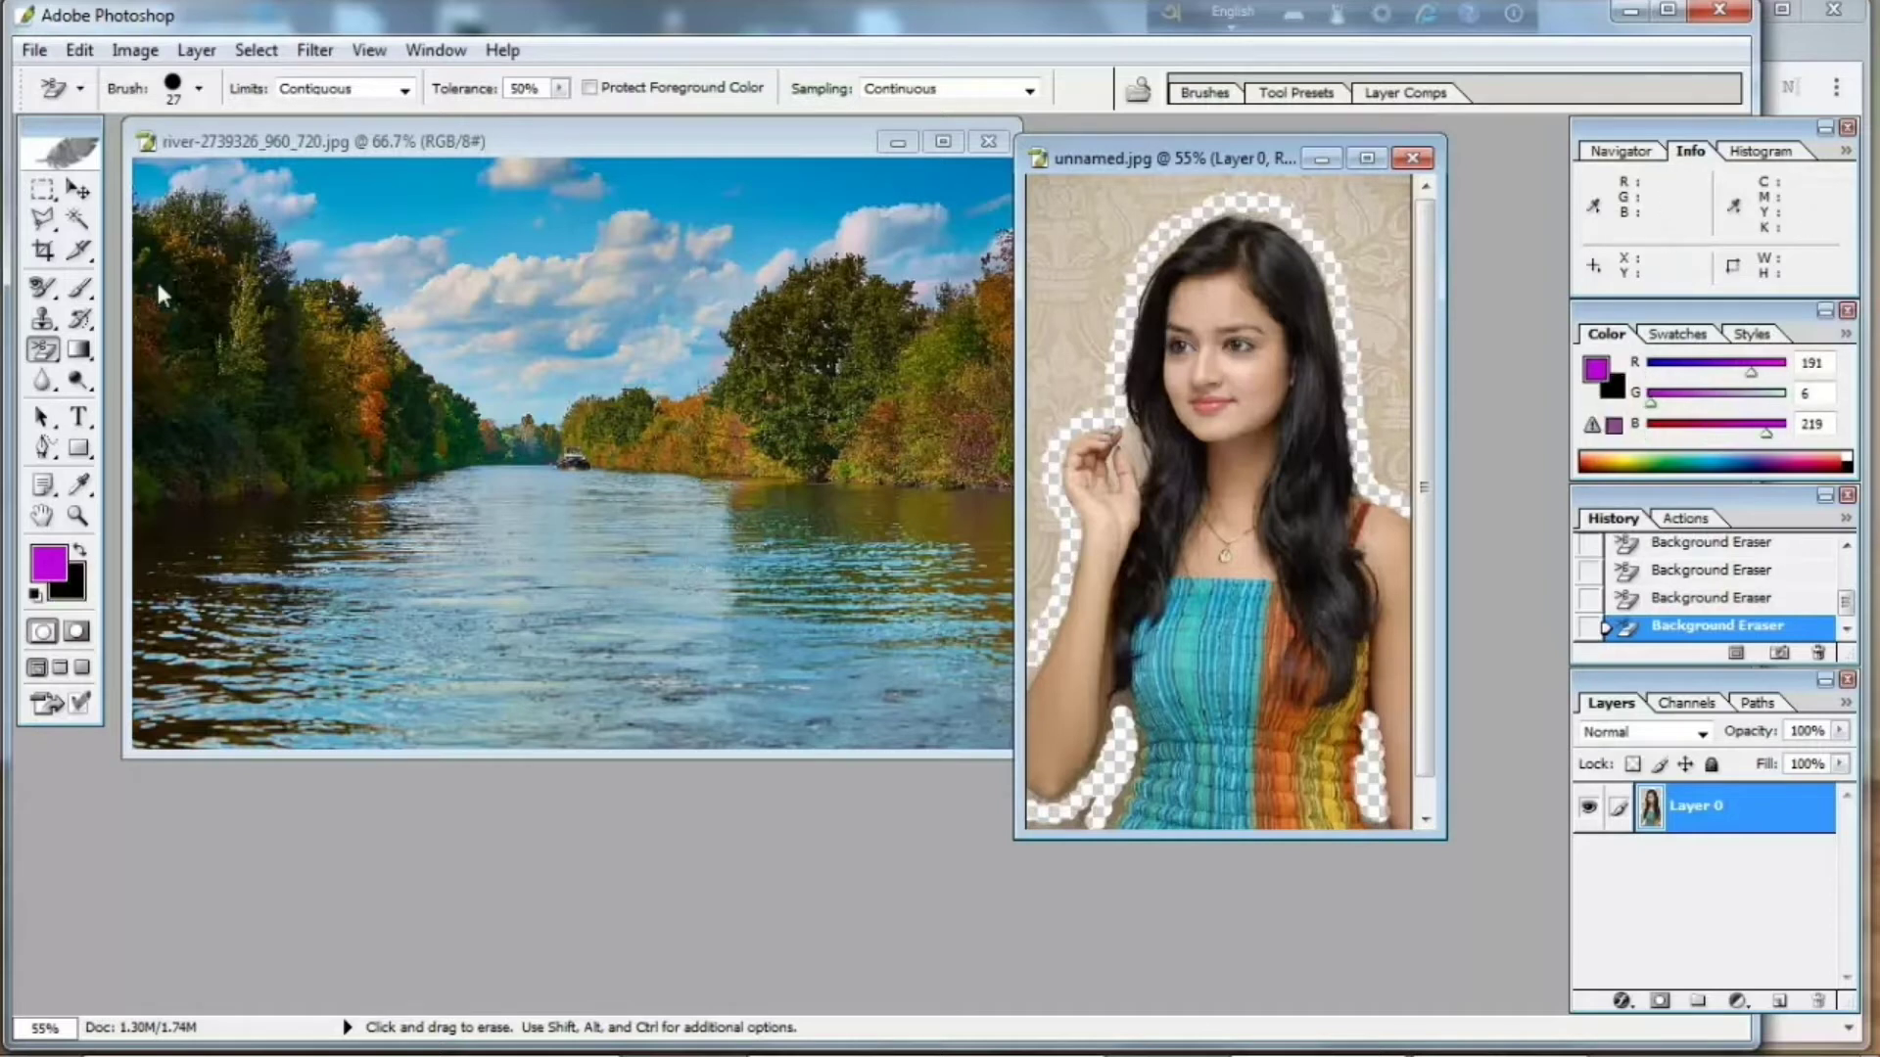
Enlarge the eraser brush and erase the backdrop along the left edge and hair.
left_click(197, 90)
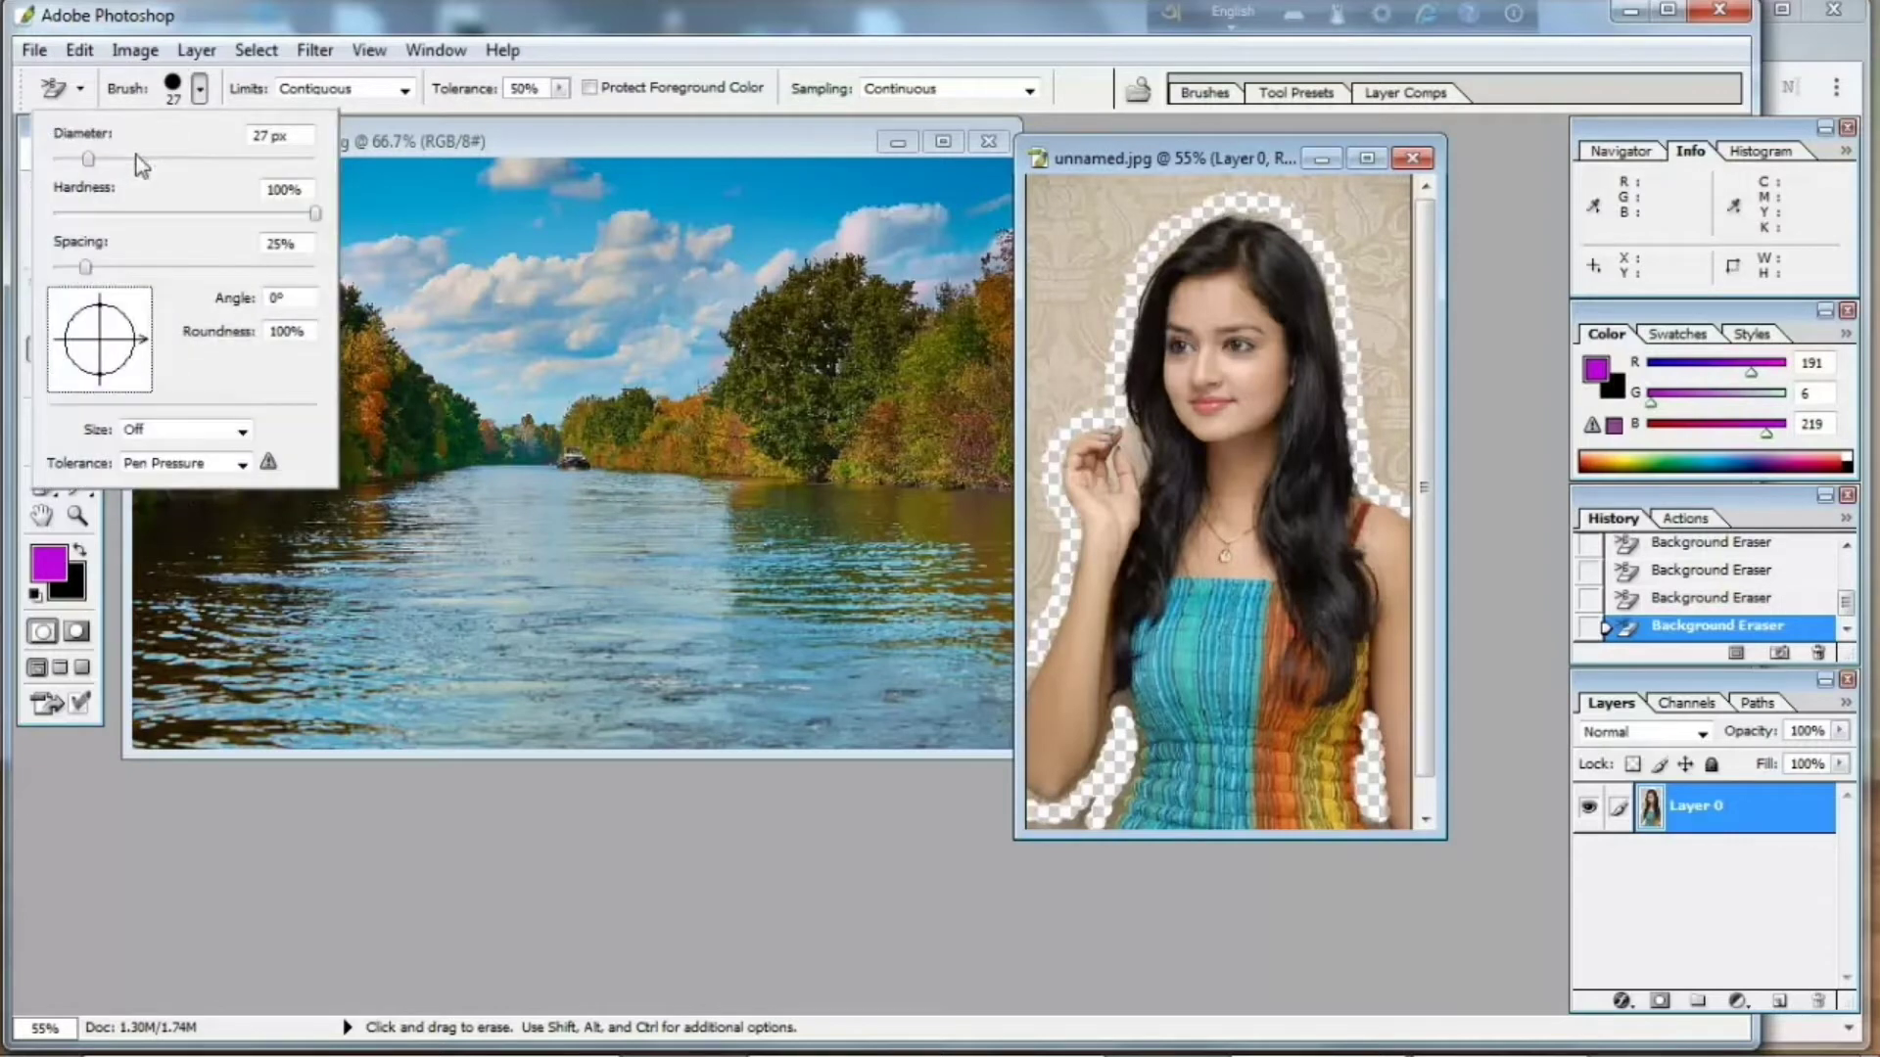
left_click_drag(88, 158, 129, 158)
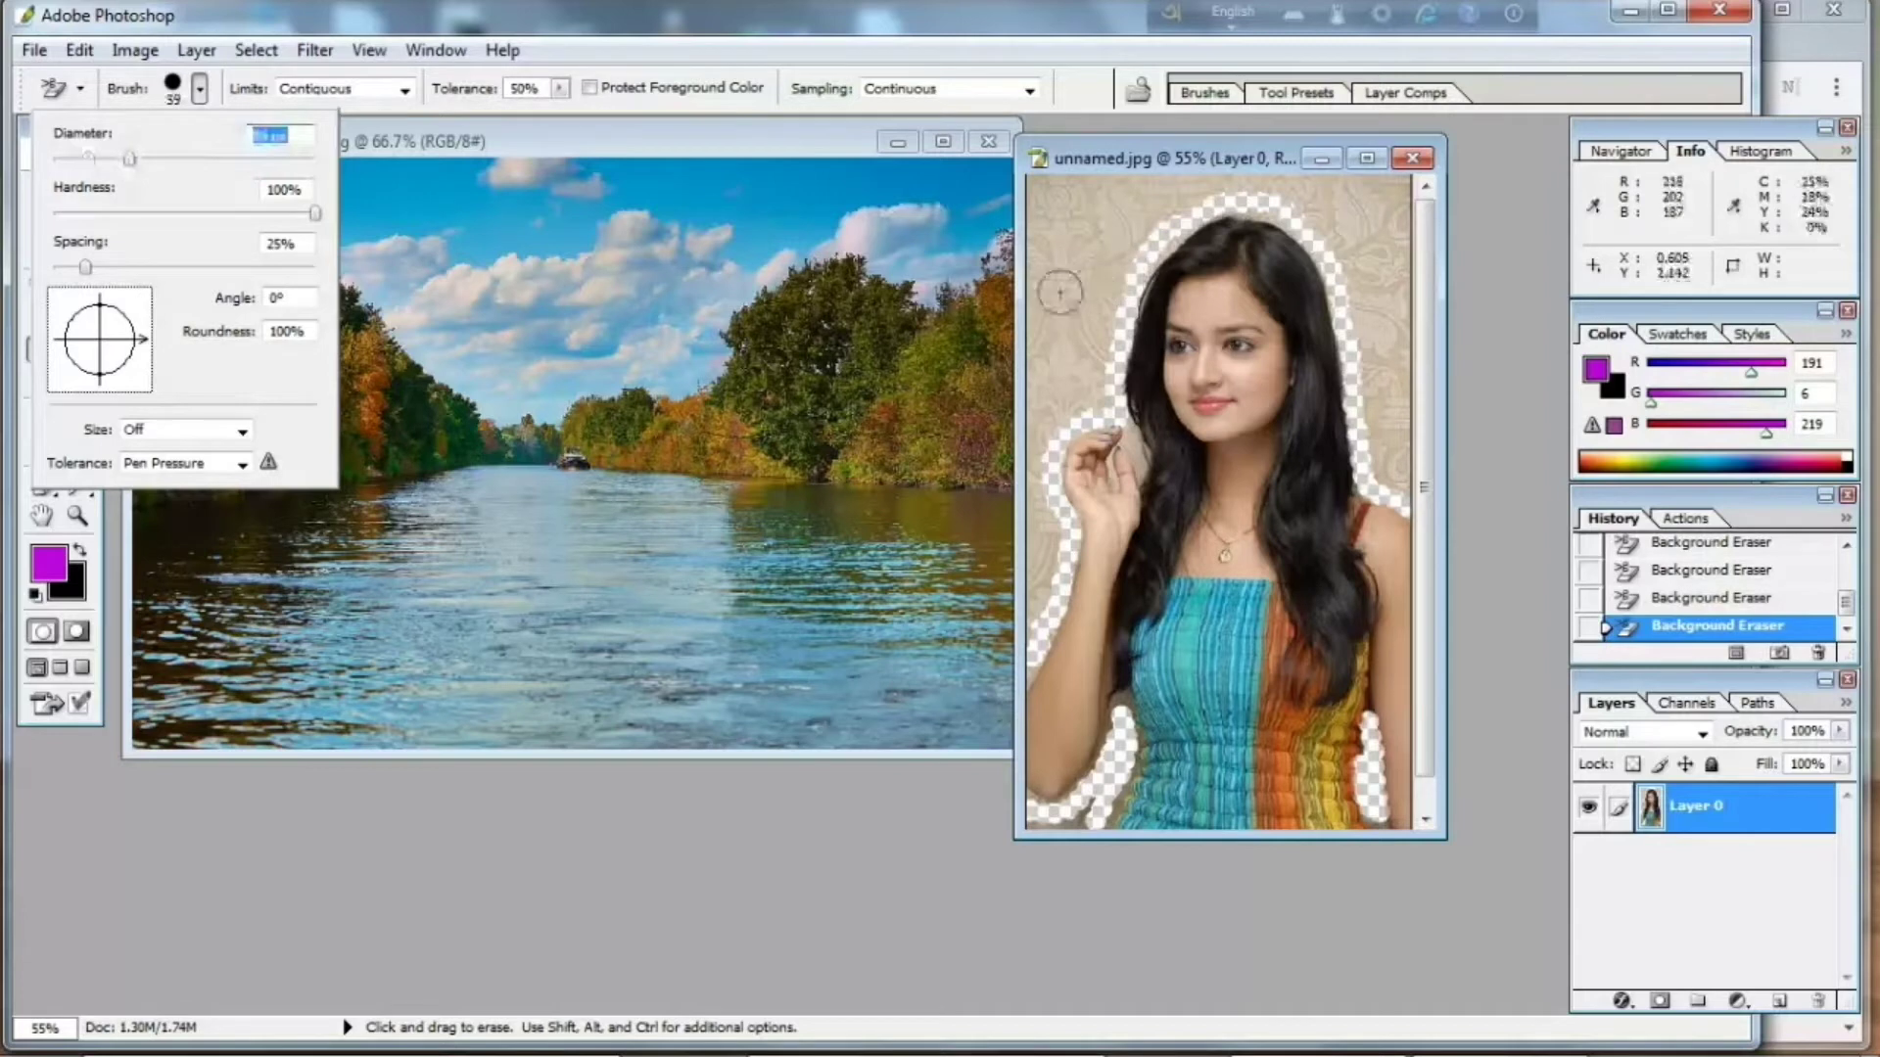
mouse_move(1059, 291)
left_mouse_down()
mouse_move(1043, 202)
mouse_move(1277, 182)
mouse_move(1177, 190)
left_mouse_up()
mouse_move(1130, 261)
left_mouse_down()
mouse_move(1116, 294)
mouse_move(1125, 210)
mouse_move(1113, 322)
mouse_move(1083, 327)
mouse_move(1083, 285)
mouse_move(1057, 368)
left_mouse_up()
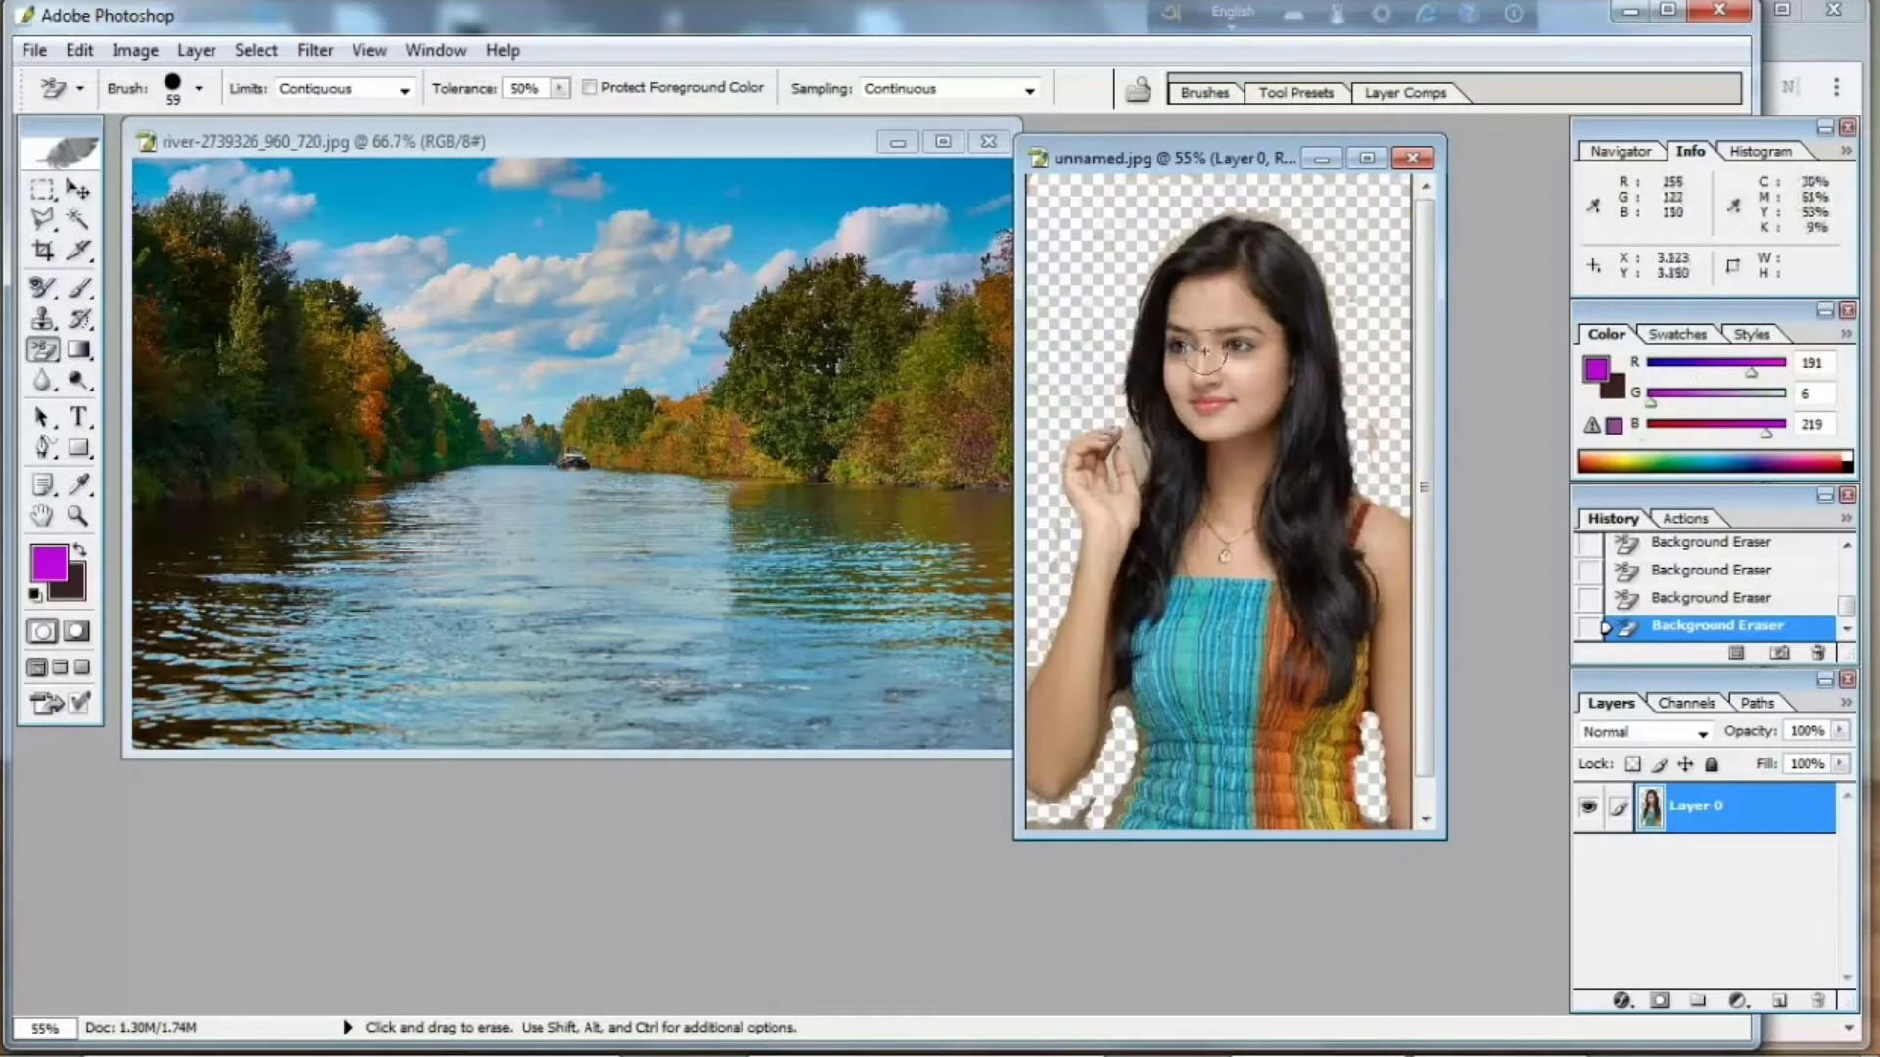
Shrink the eraser brush to 20 px and erase remaining backdrop specks around the woman.
left_click(199, 88)
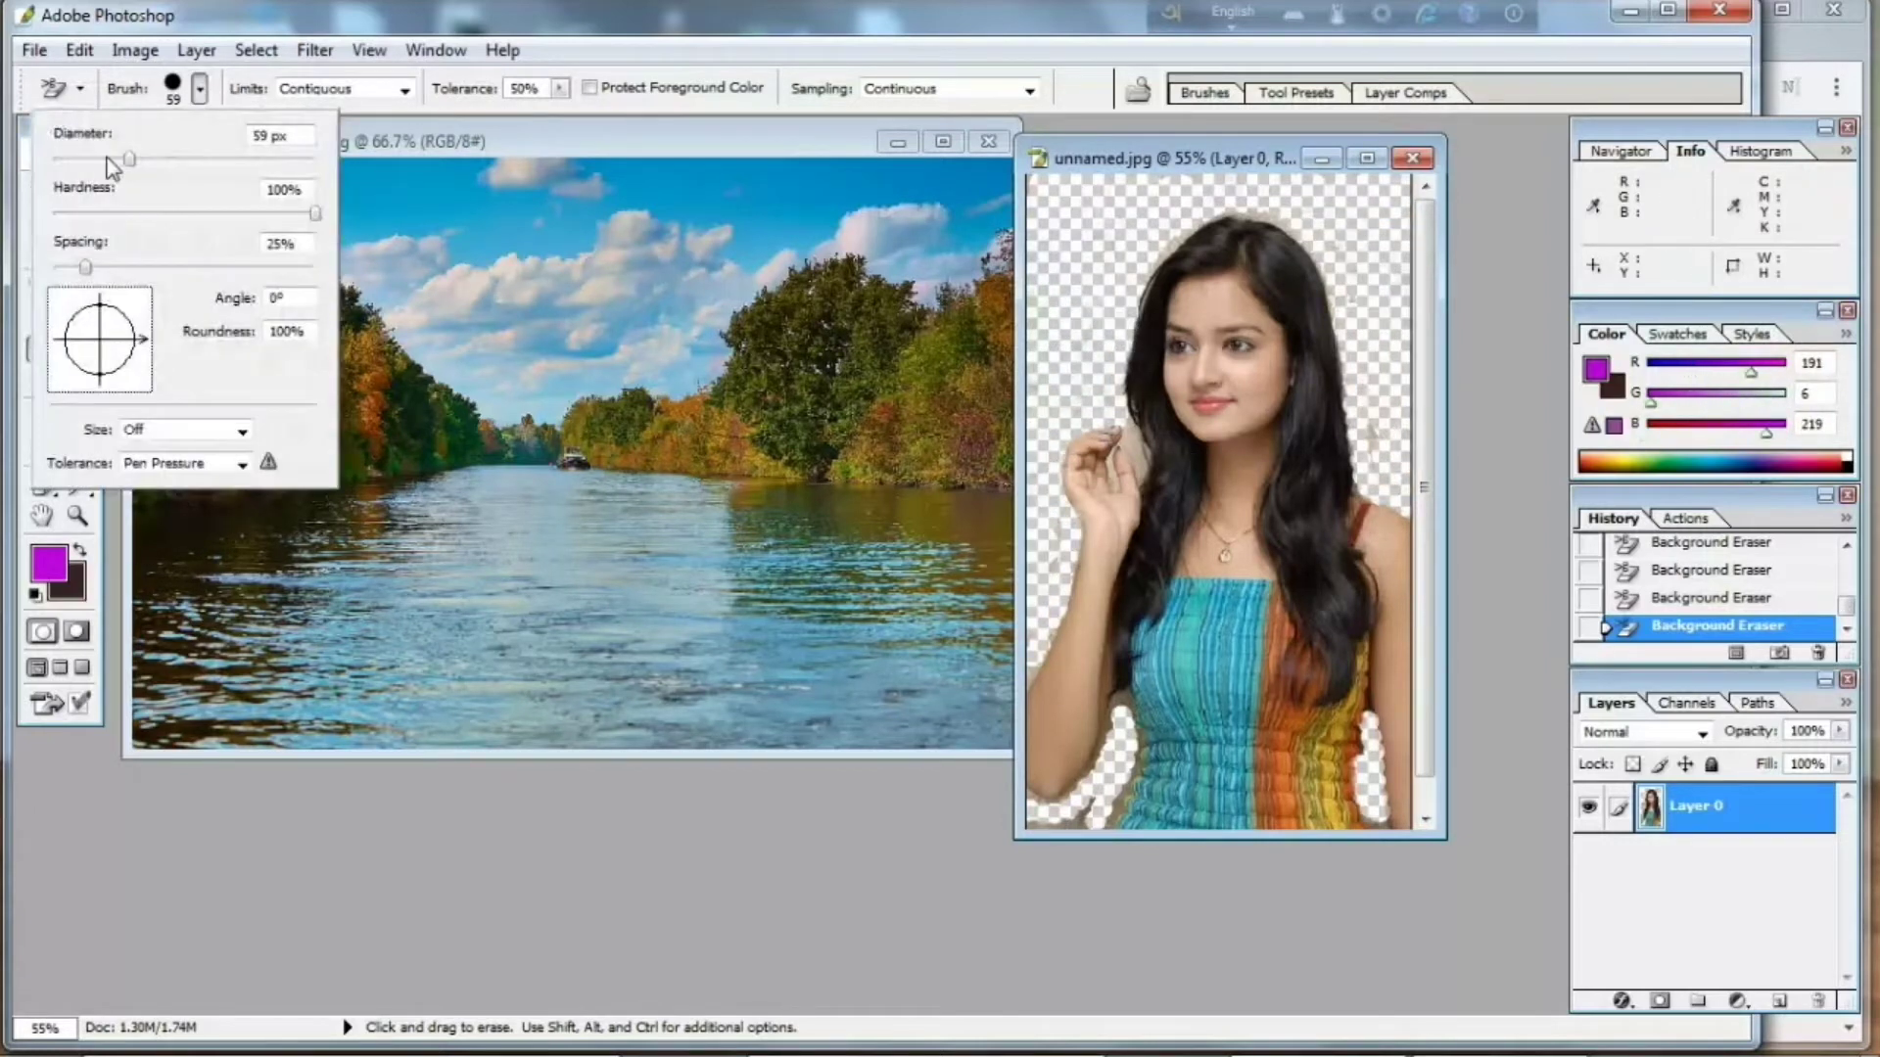
left_click_drag(96, 160, 79, 160)
key("Return")
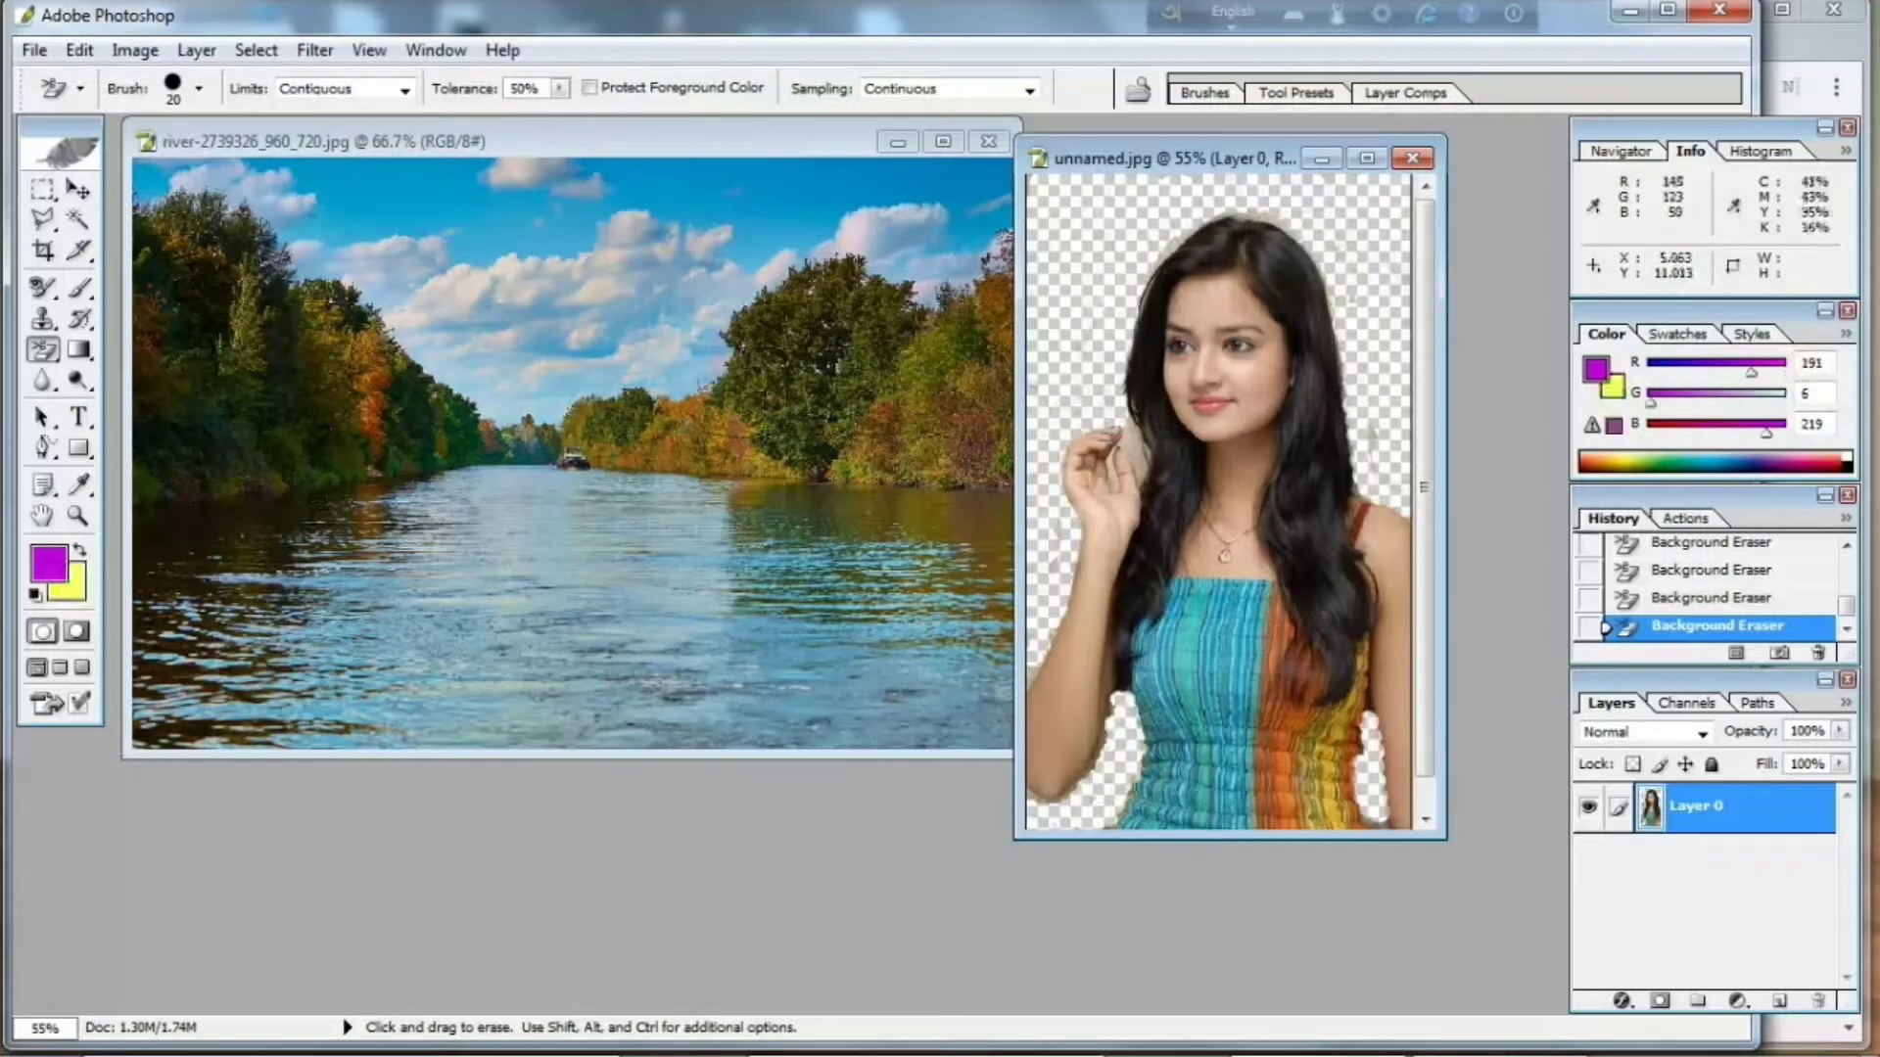
left_click(1366, 804, "alt")
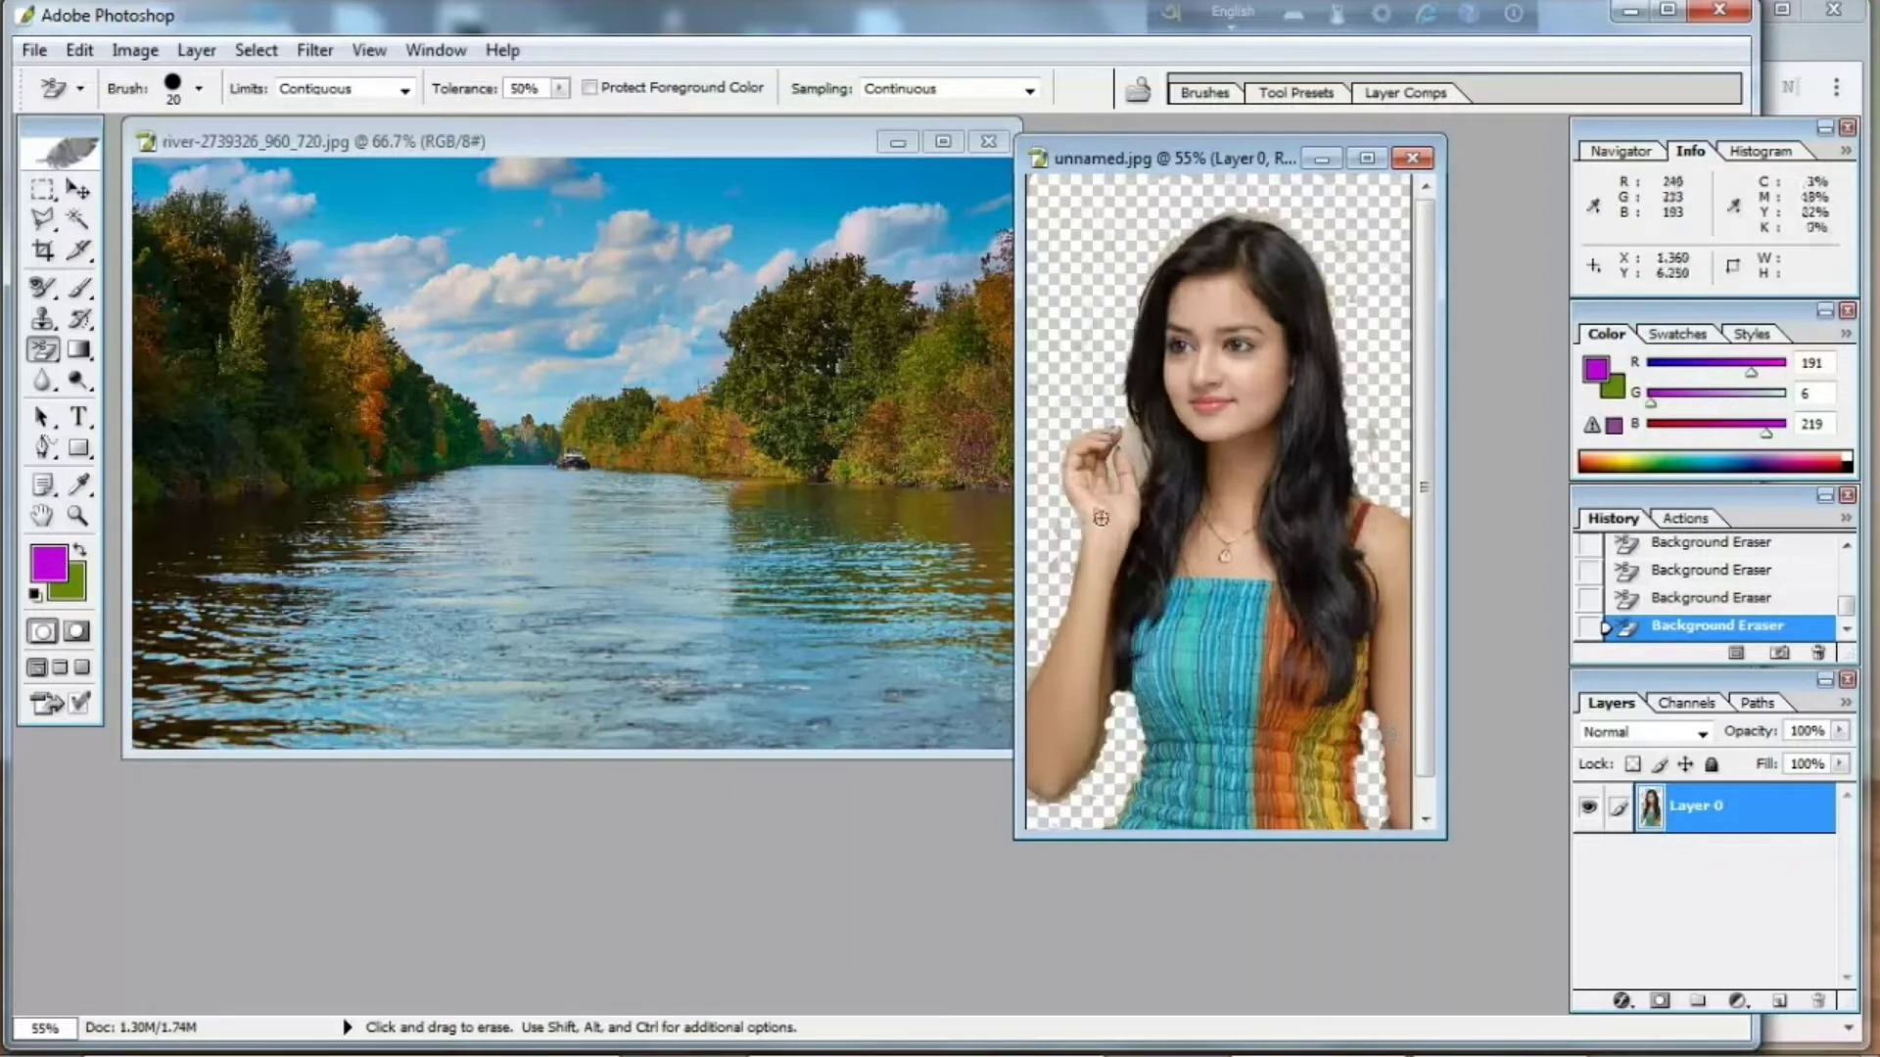
left_click(1018, 661, "alt")
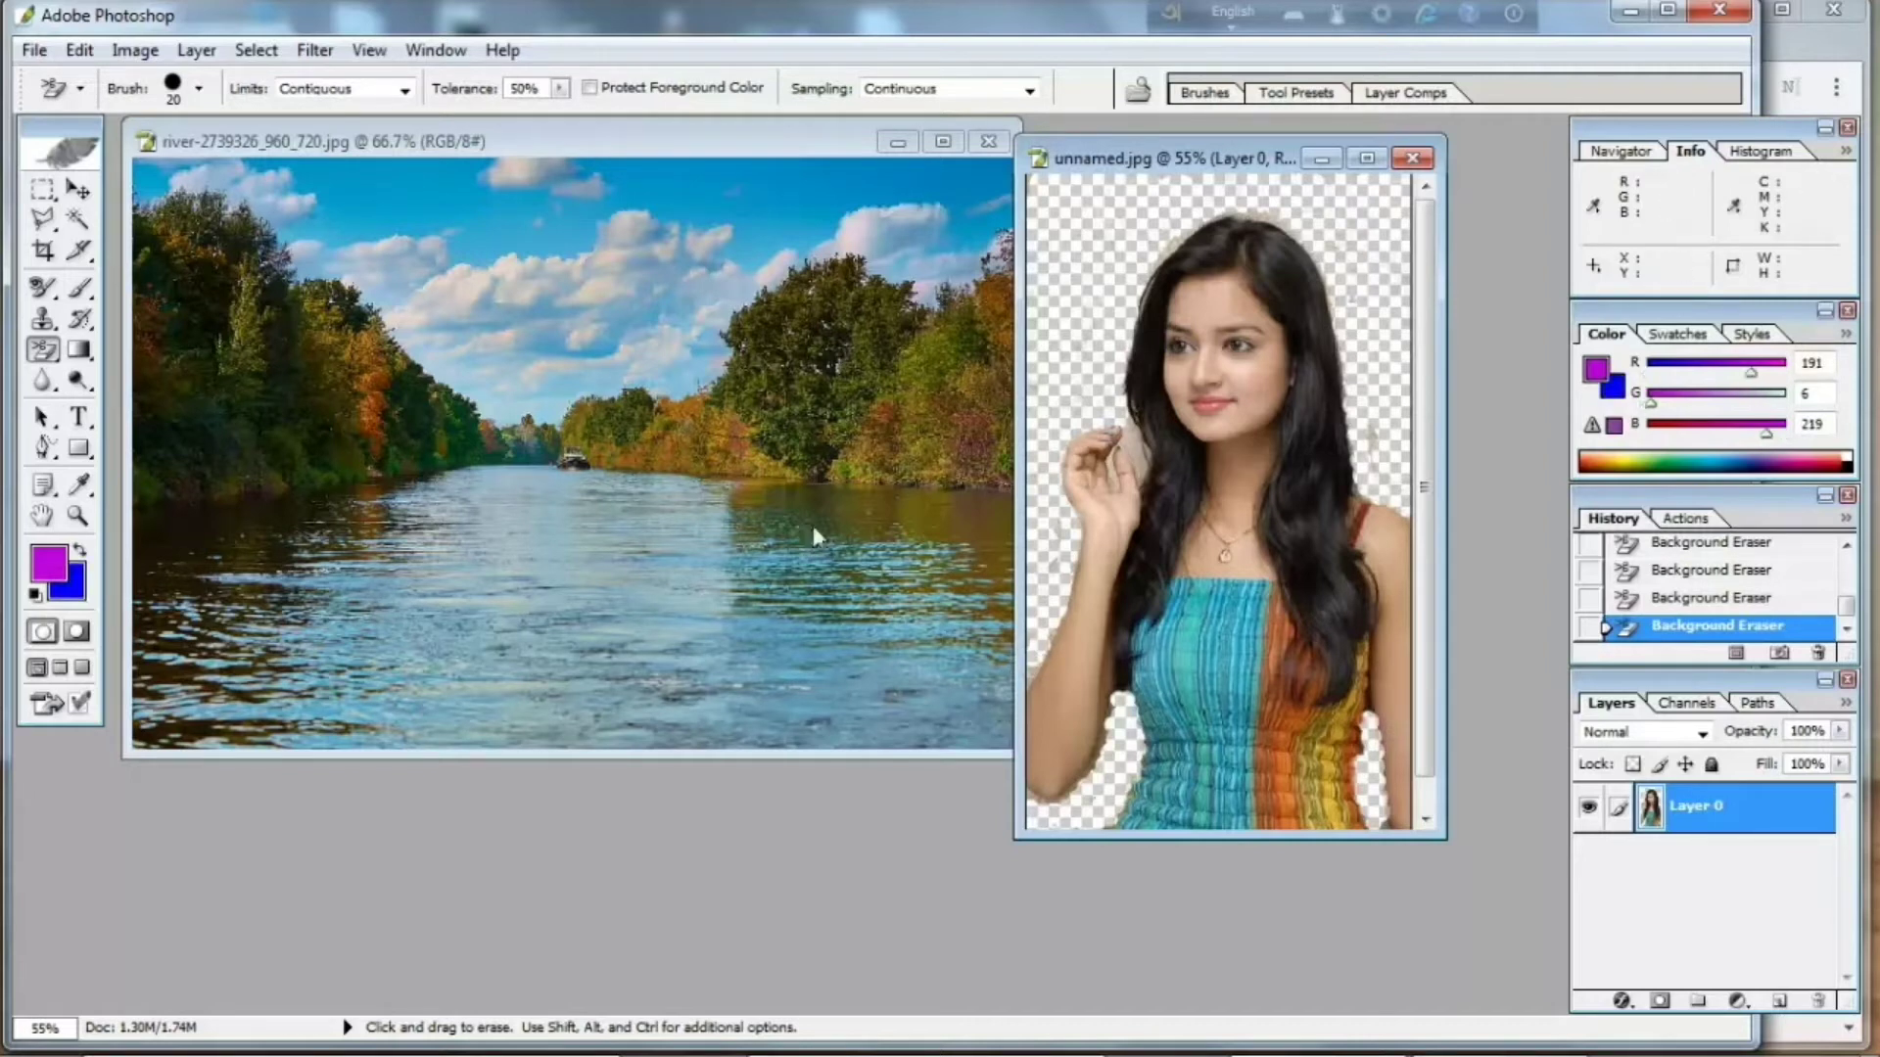
Move the cut-out woman into the river photo as Layer 1 and close unnamed.jpg unsaved.
left_click(82, 194)
left_click_drag(1222, 556, 643, 448)
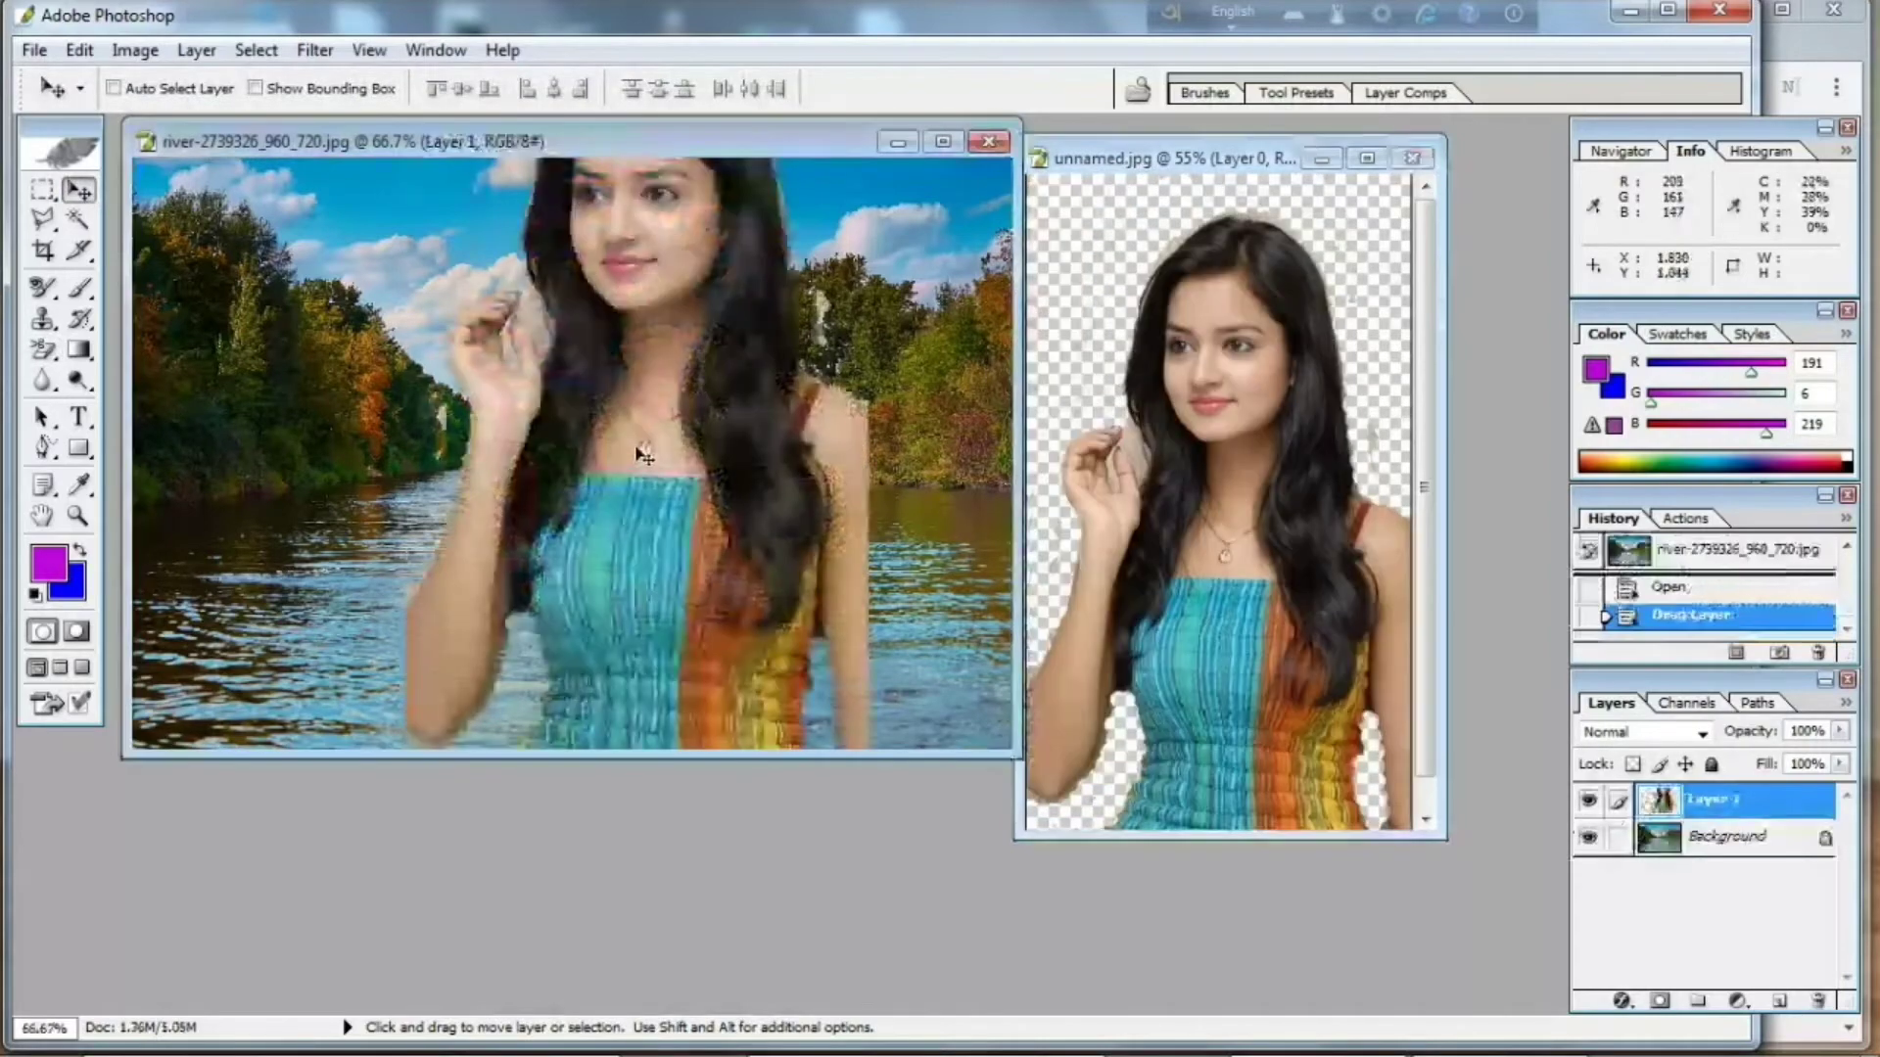
left_click(1412, 158)
left_click(899, 433)
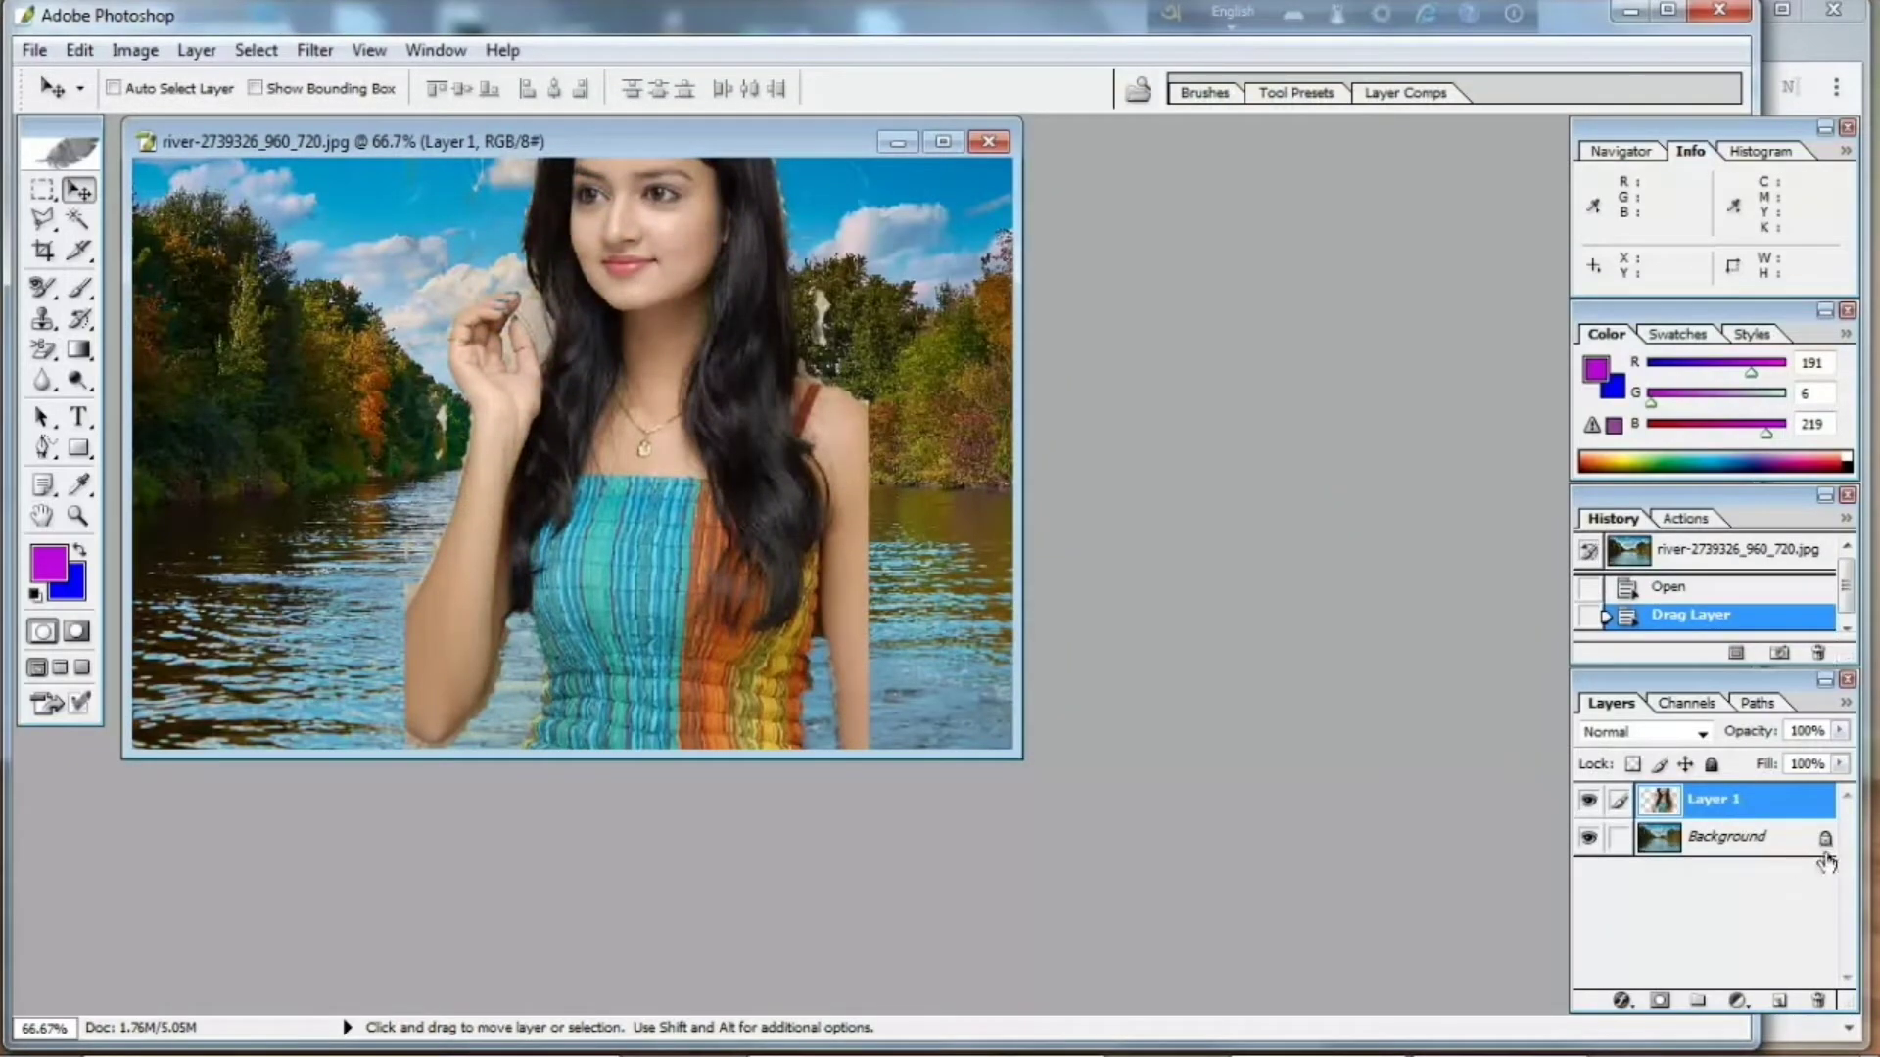
left_click(1827, 860)
Convert the river Background to Layer 0 and free-transform it slightly upward.
double_click(1826, 854)
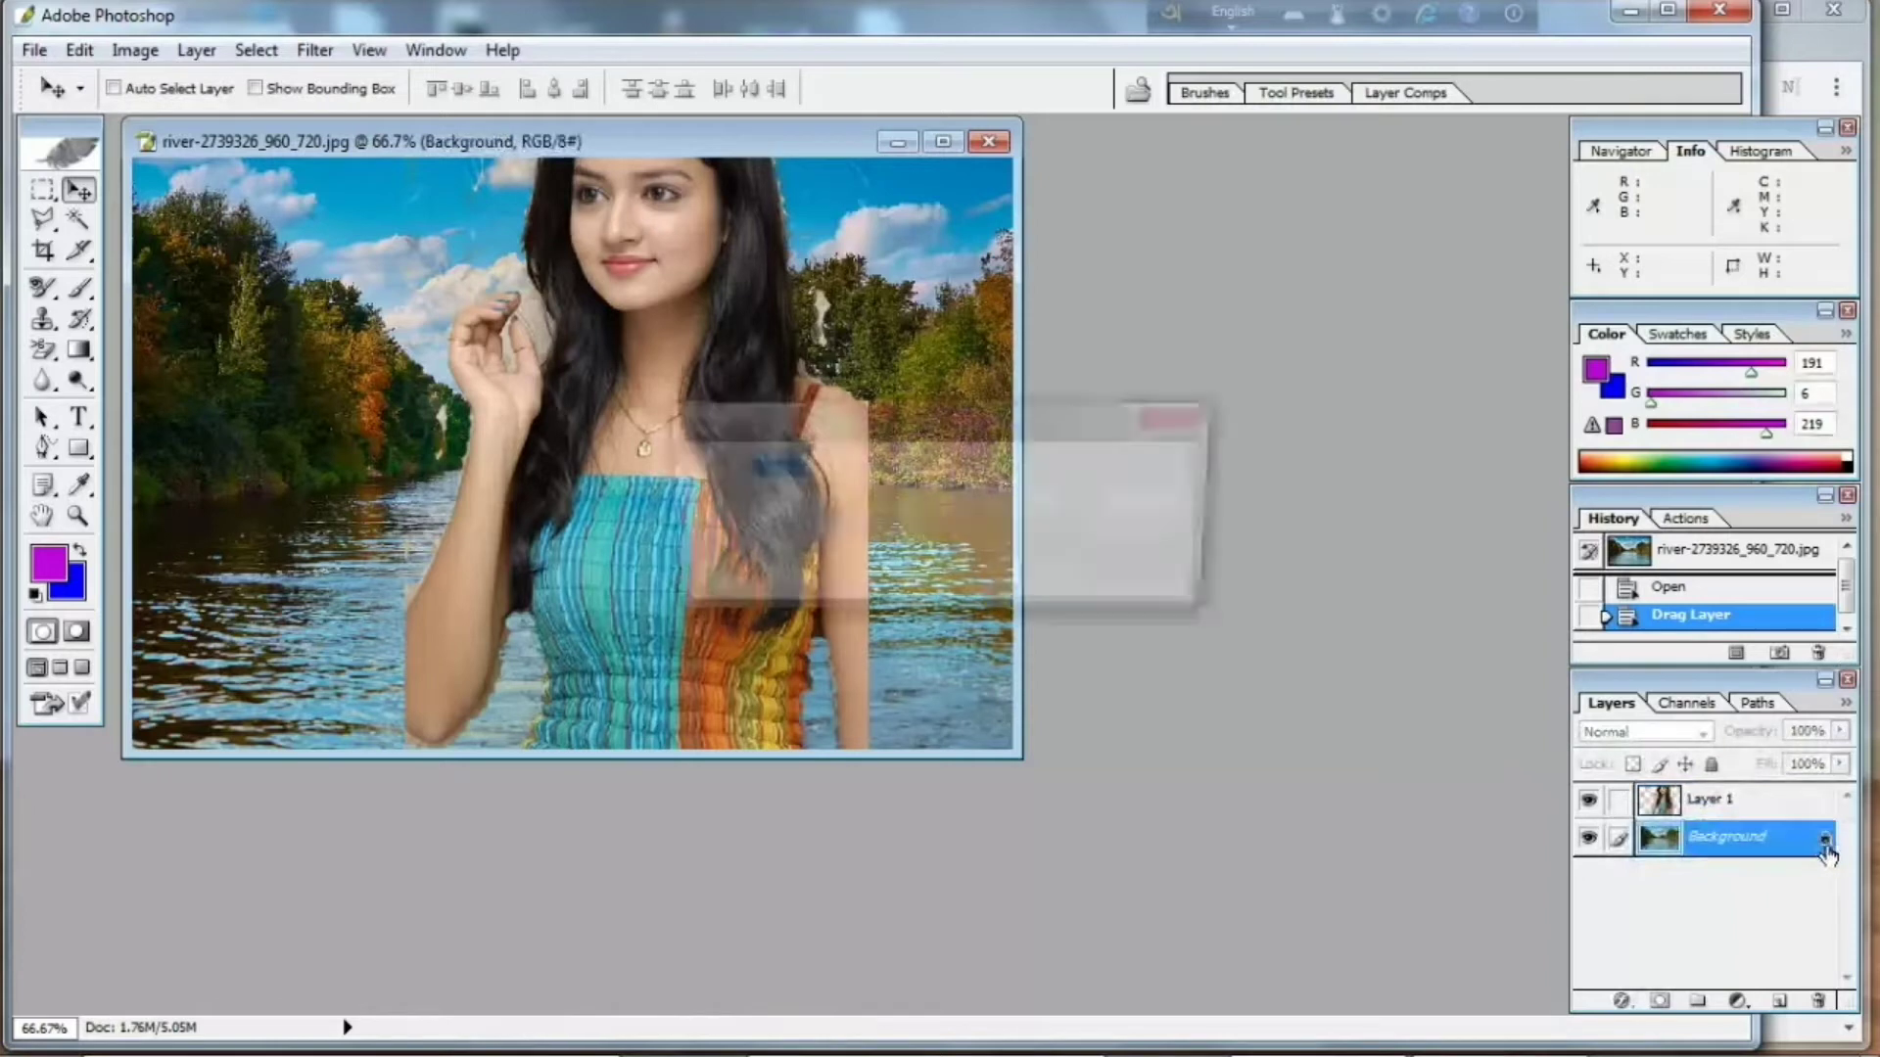
left_click(1145, 472)
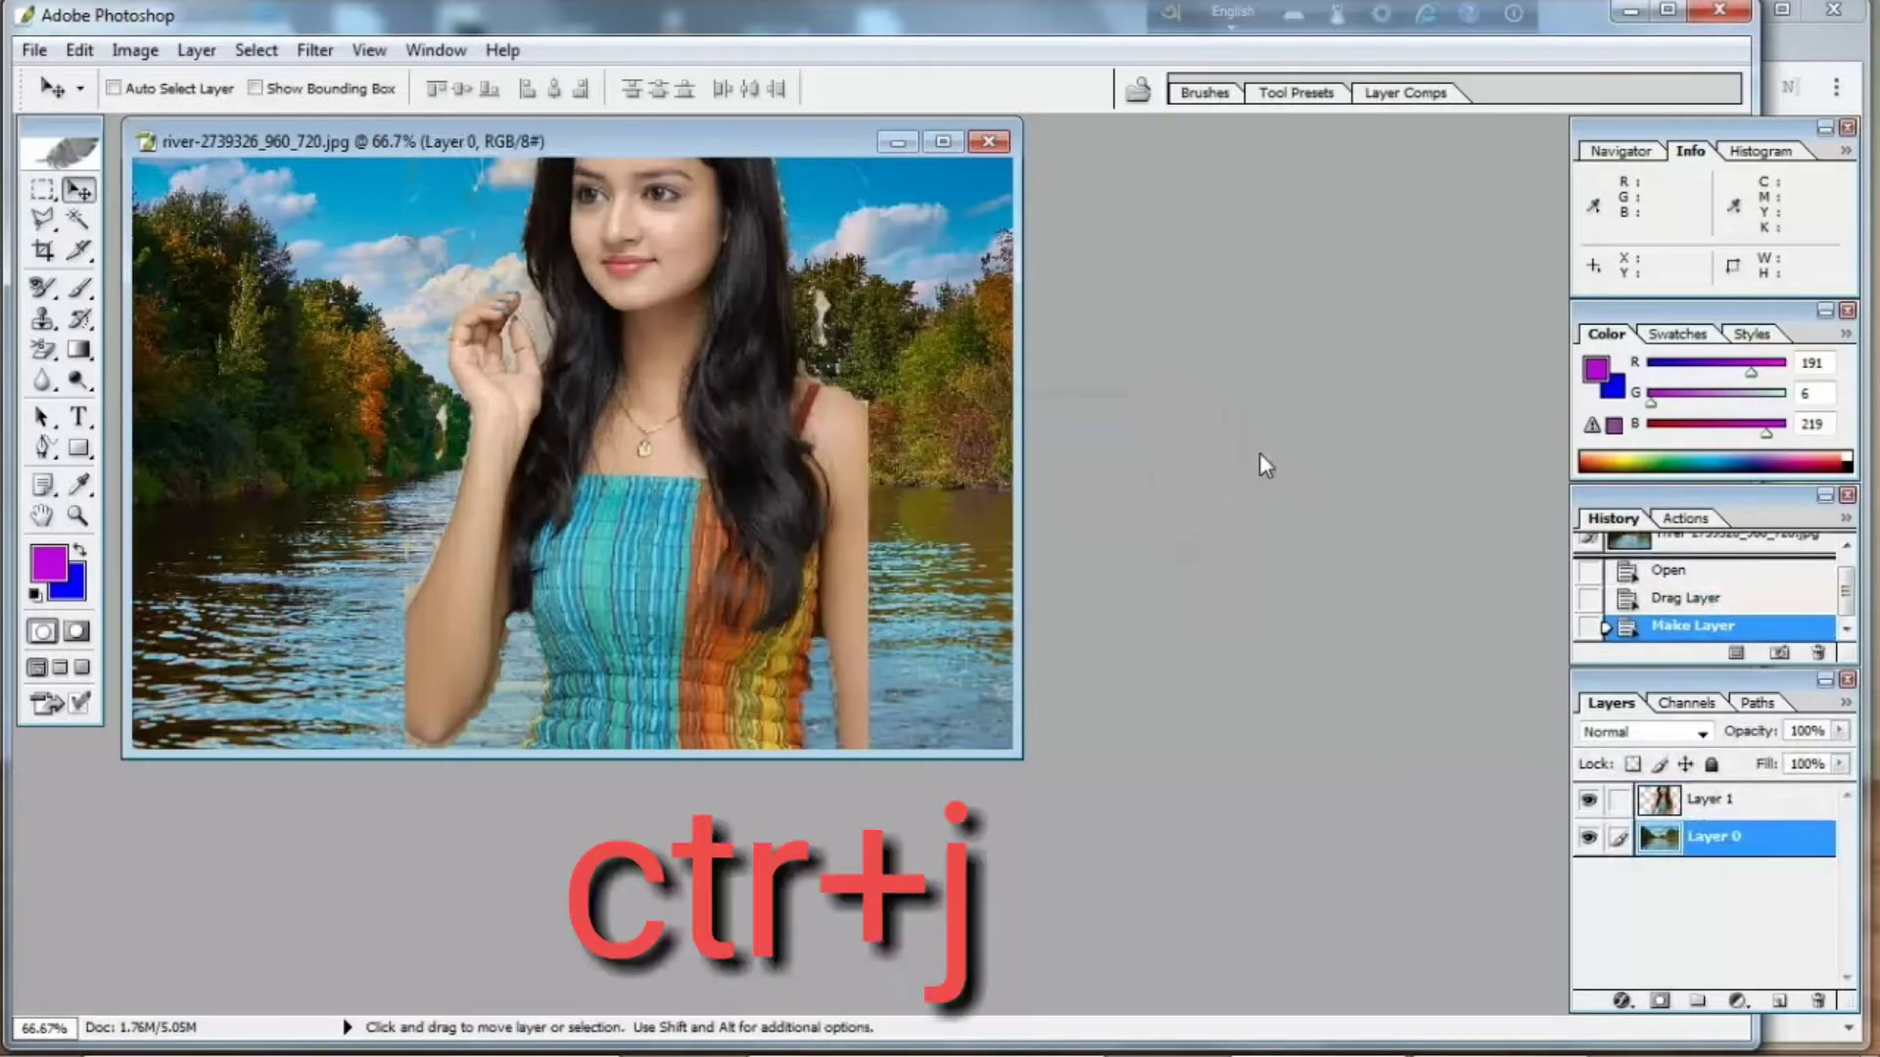
key("ctrl+t")
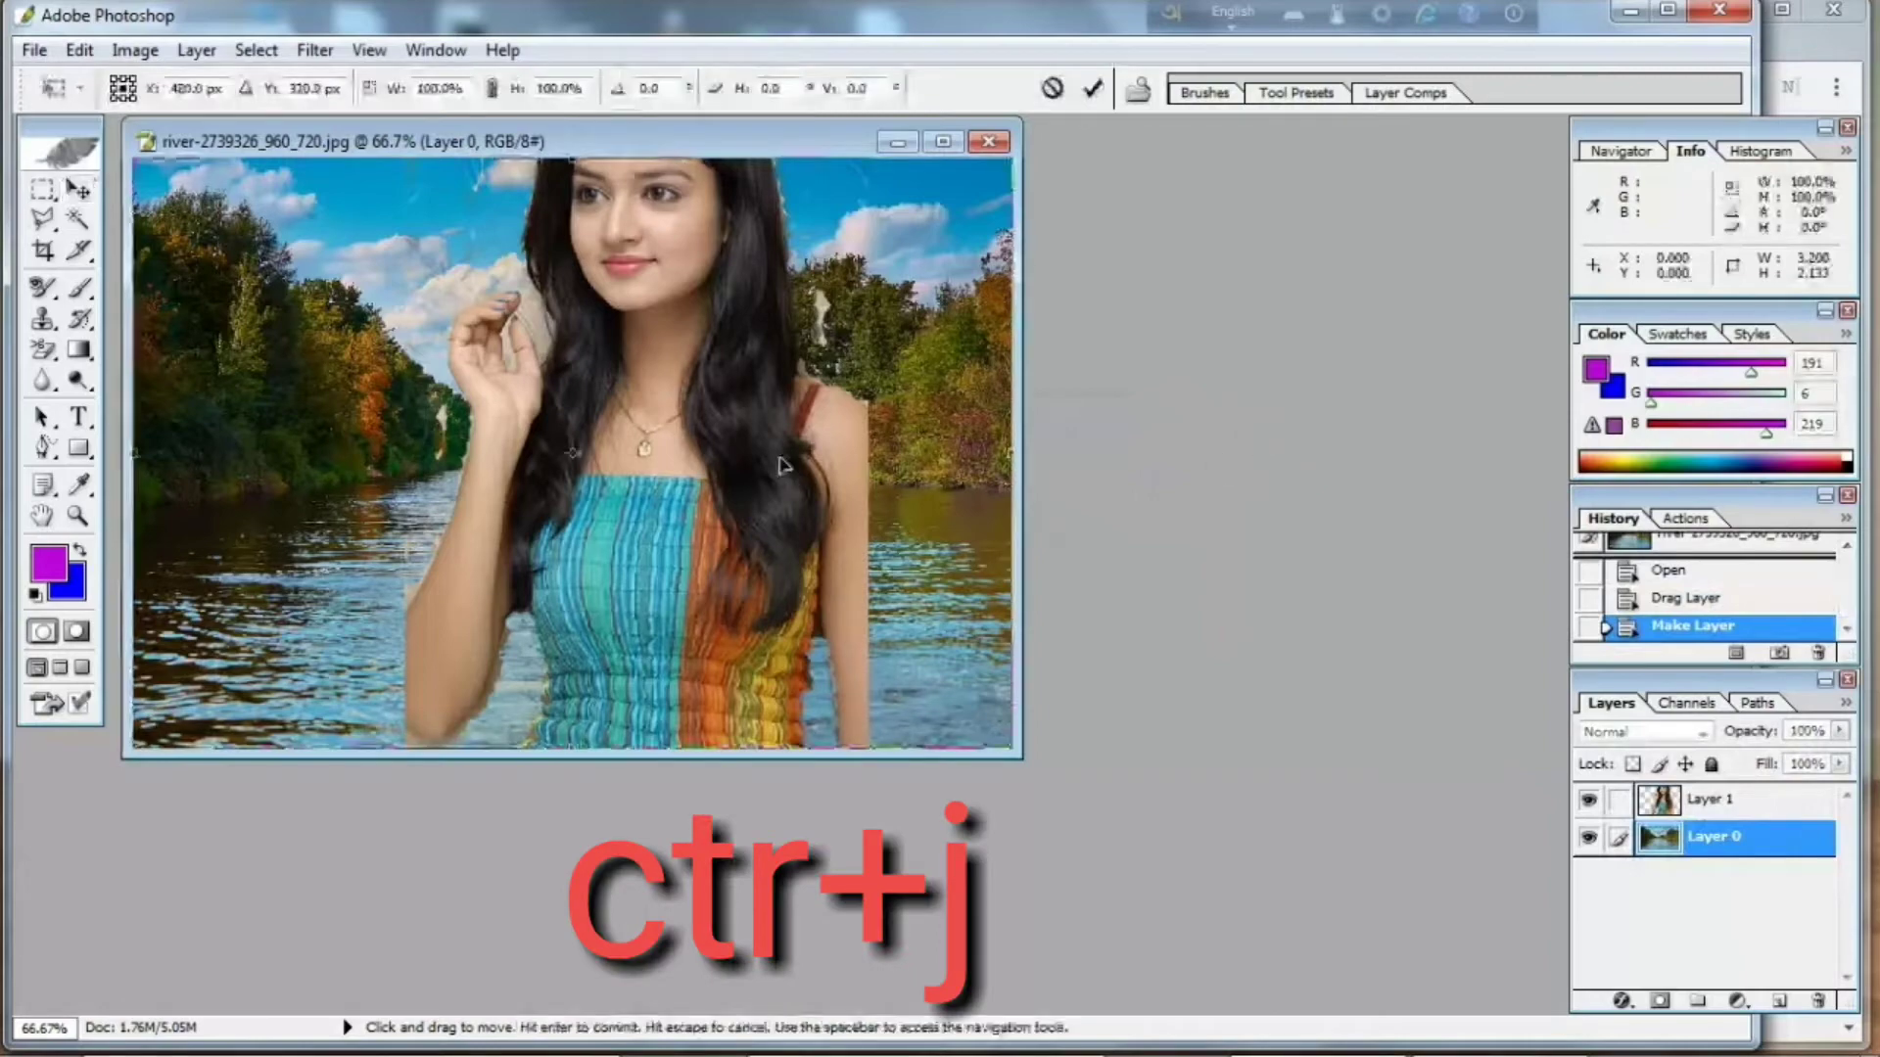
mouse_move(588, 326)
left_mouse_down()
mouse_move(555, 485)
mouse_move(582, 299)
left_mouse_up()
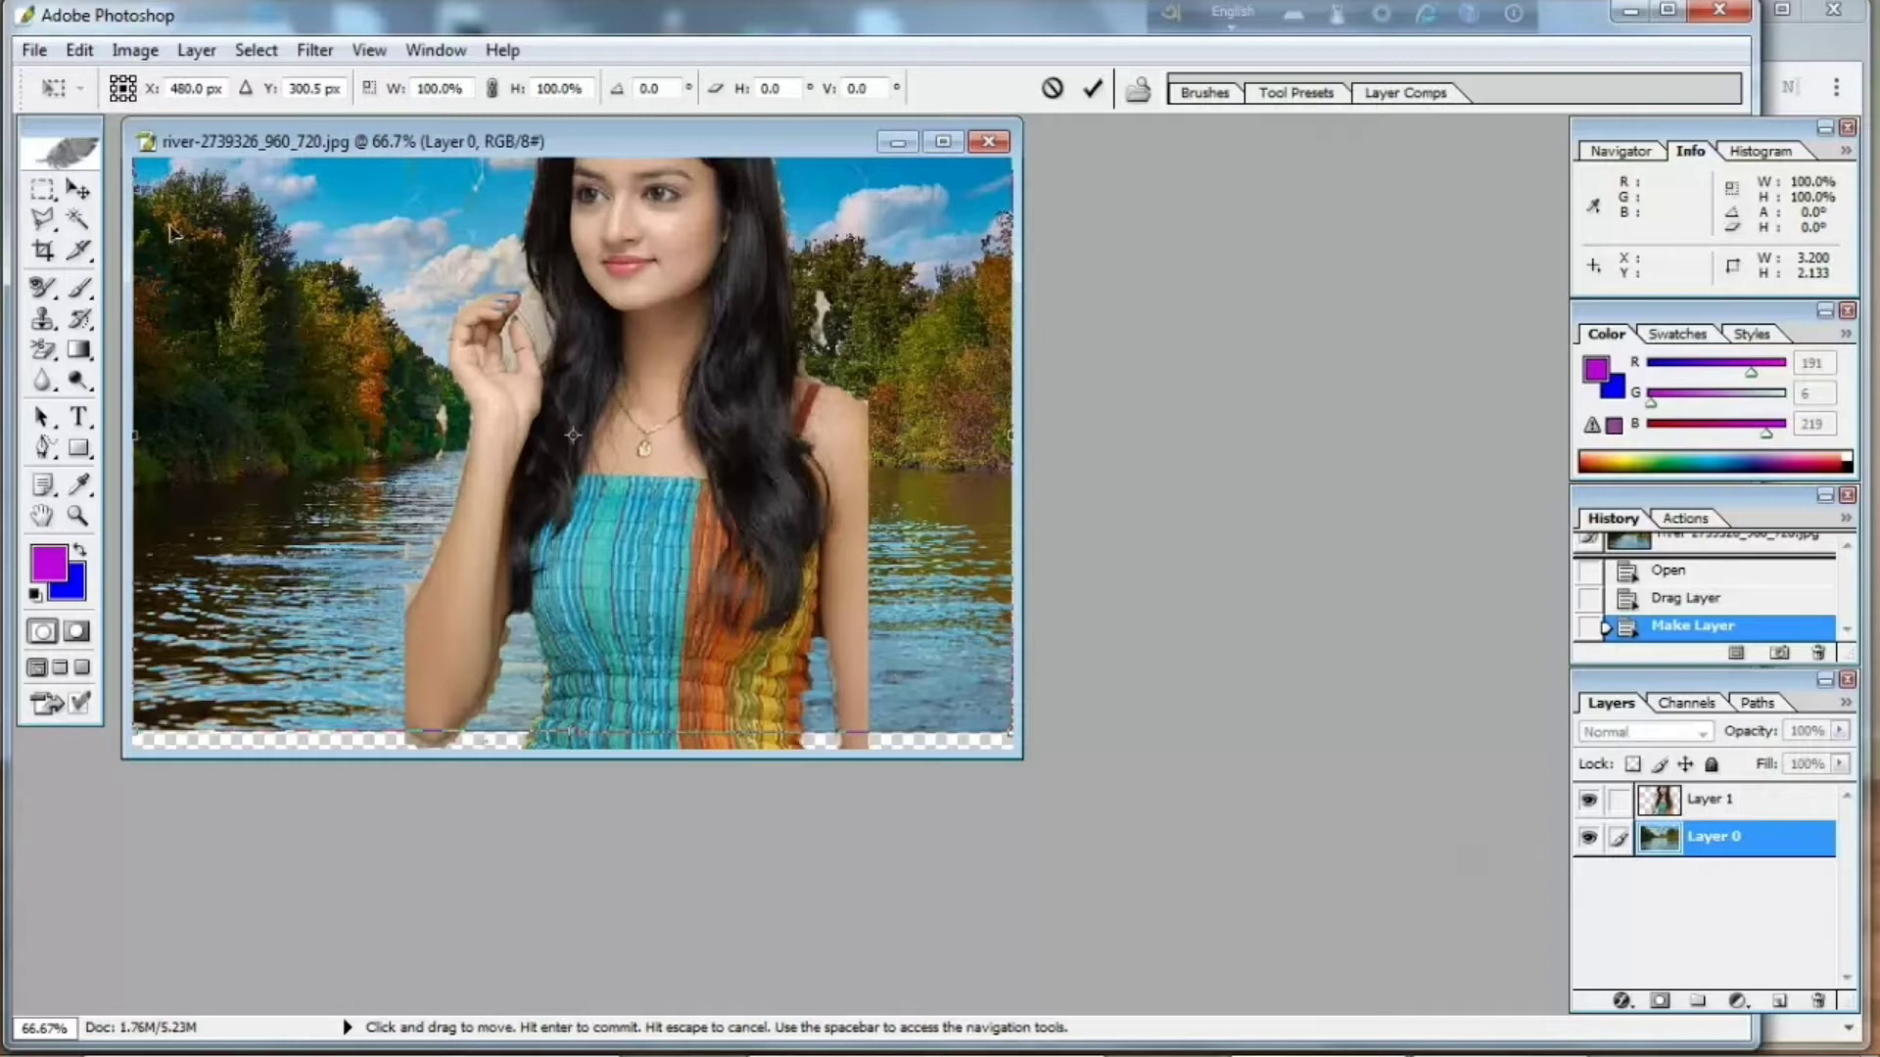
left_click(78, 191)
left_click(786, 419)
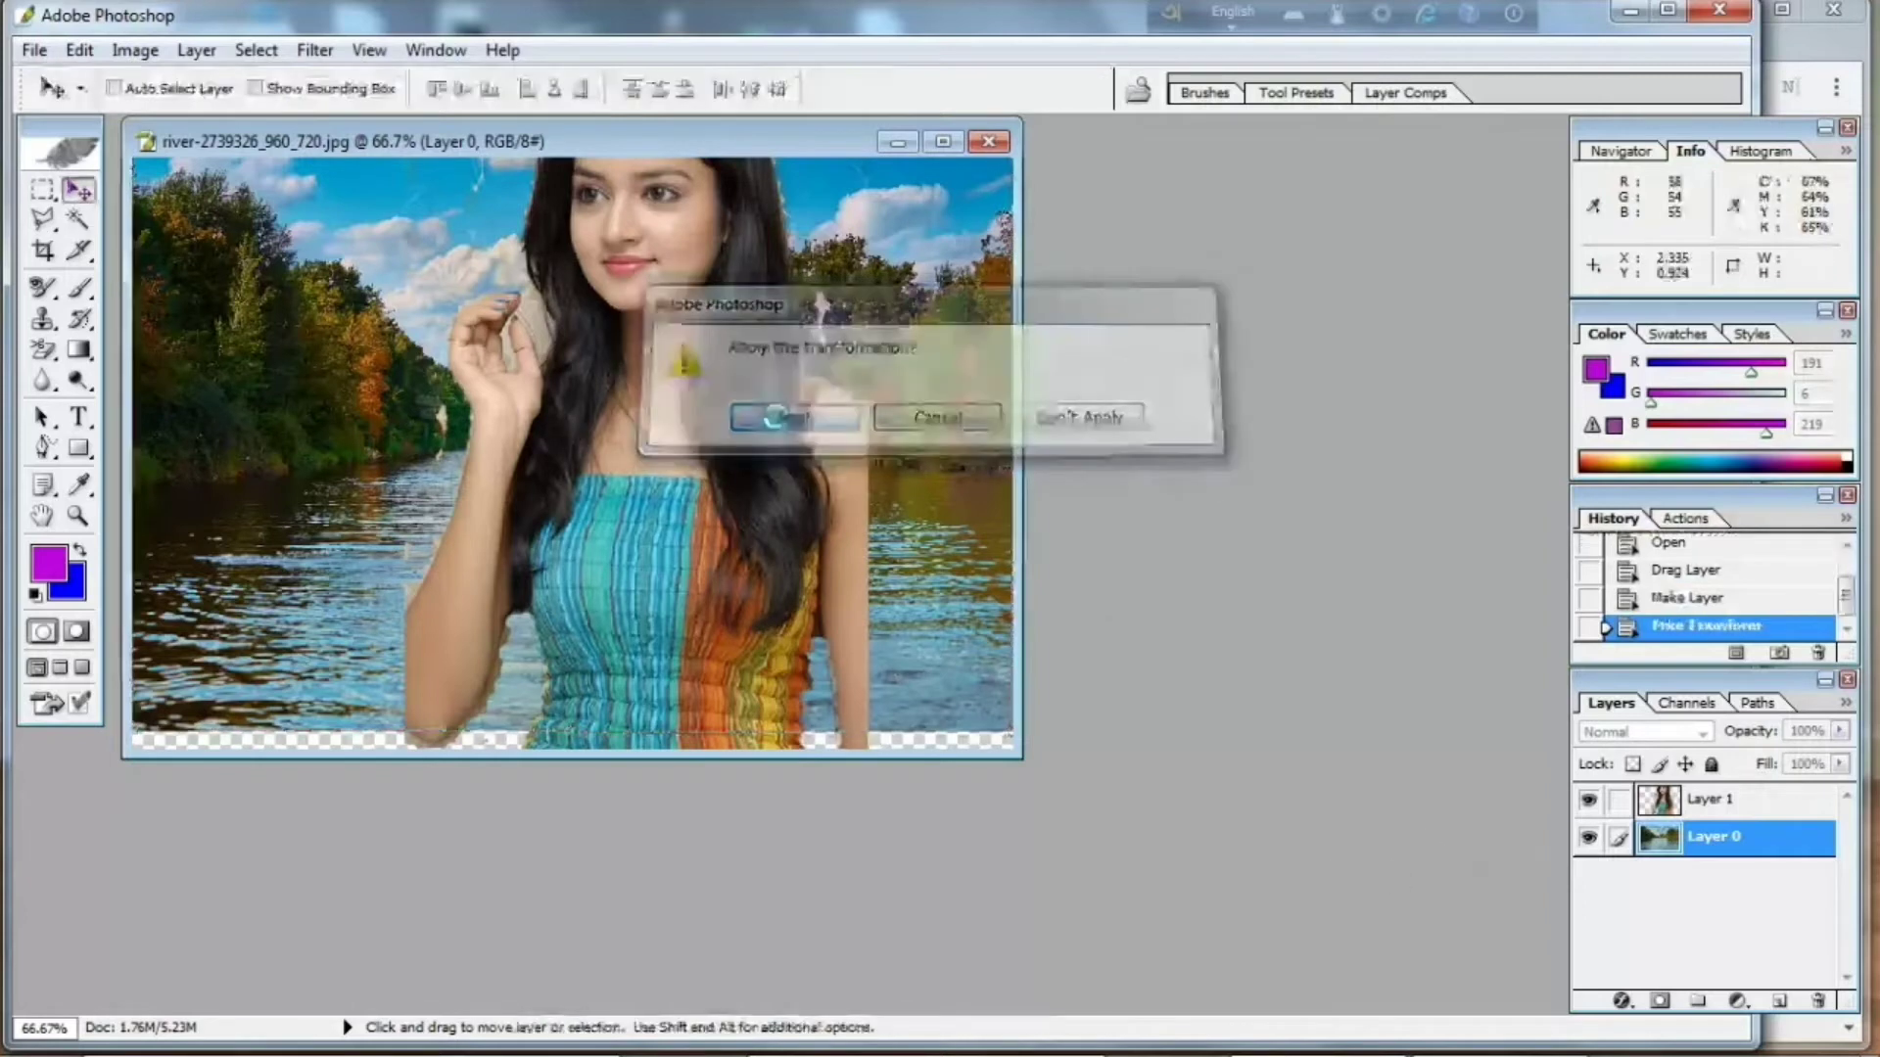
Free-transform Layer 1 to enlarge the woman and lower her in the scene.
left_click(1768, 808)
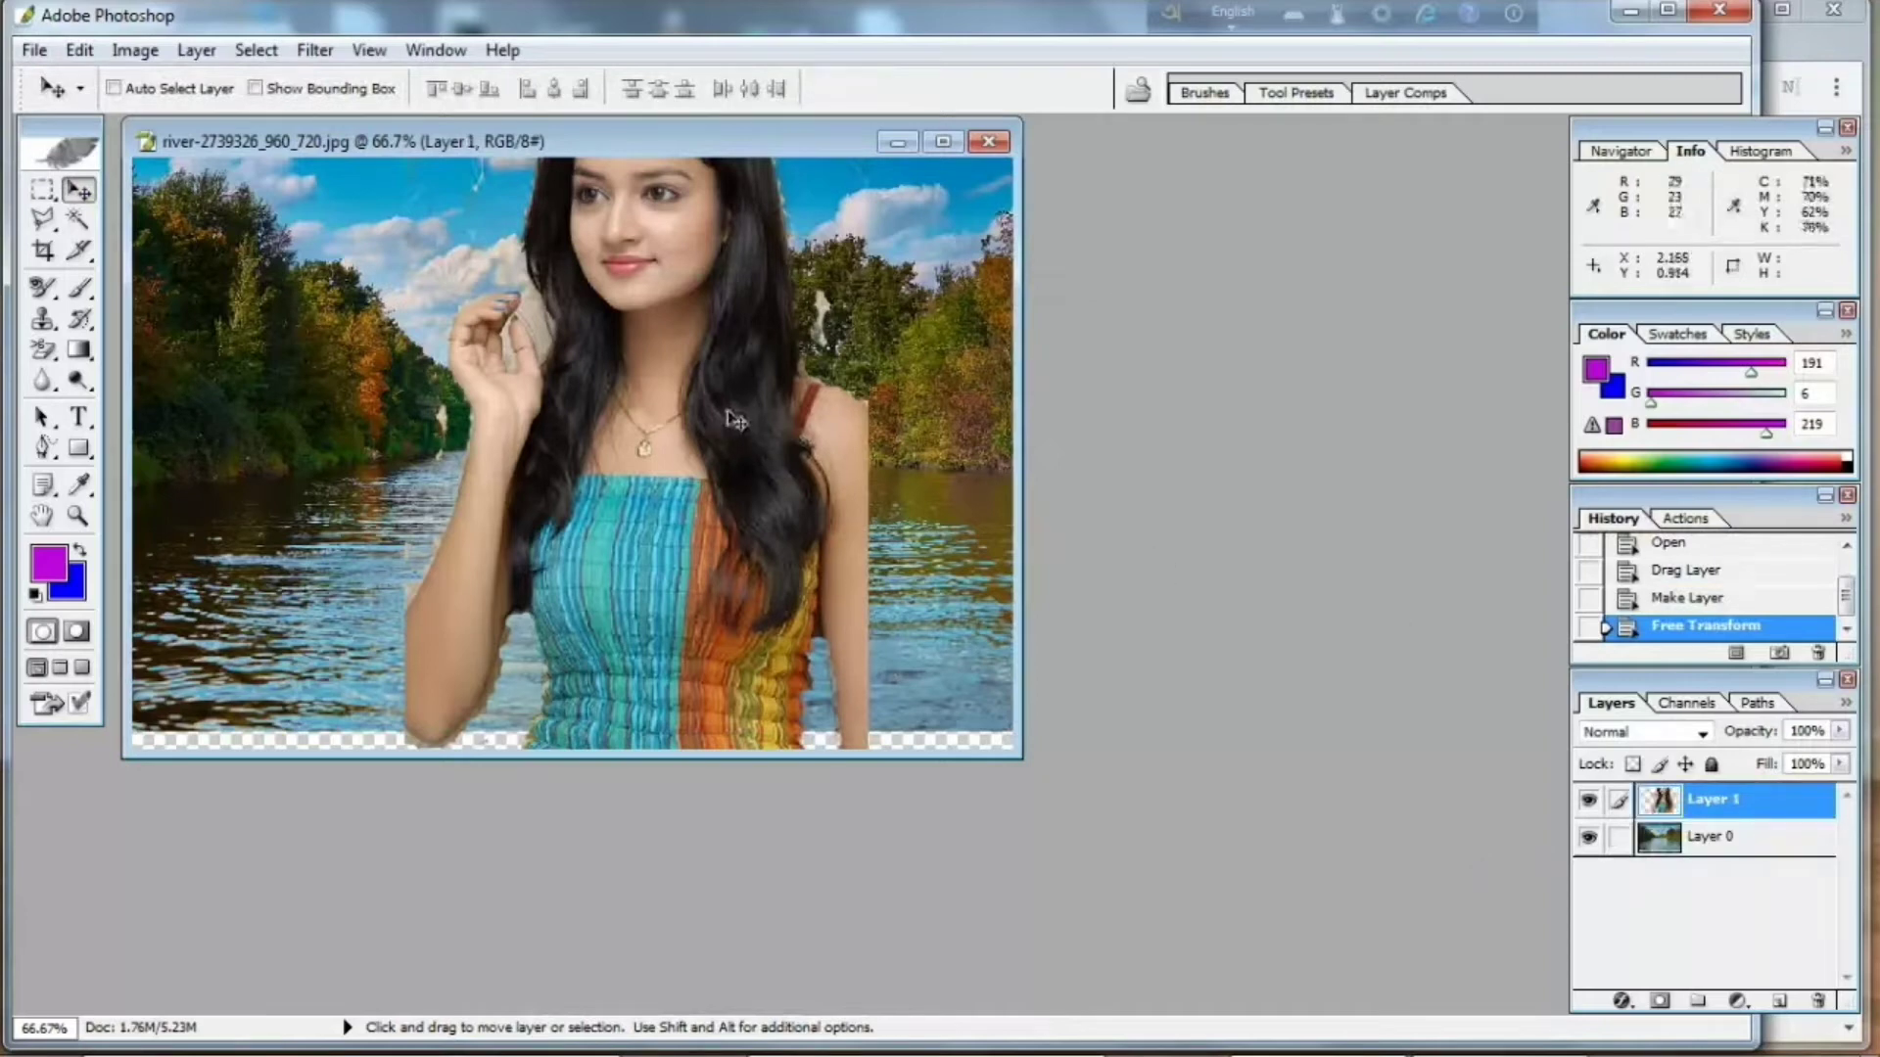
key("ctrl+t")
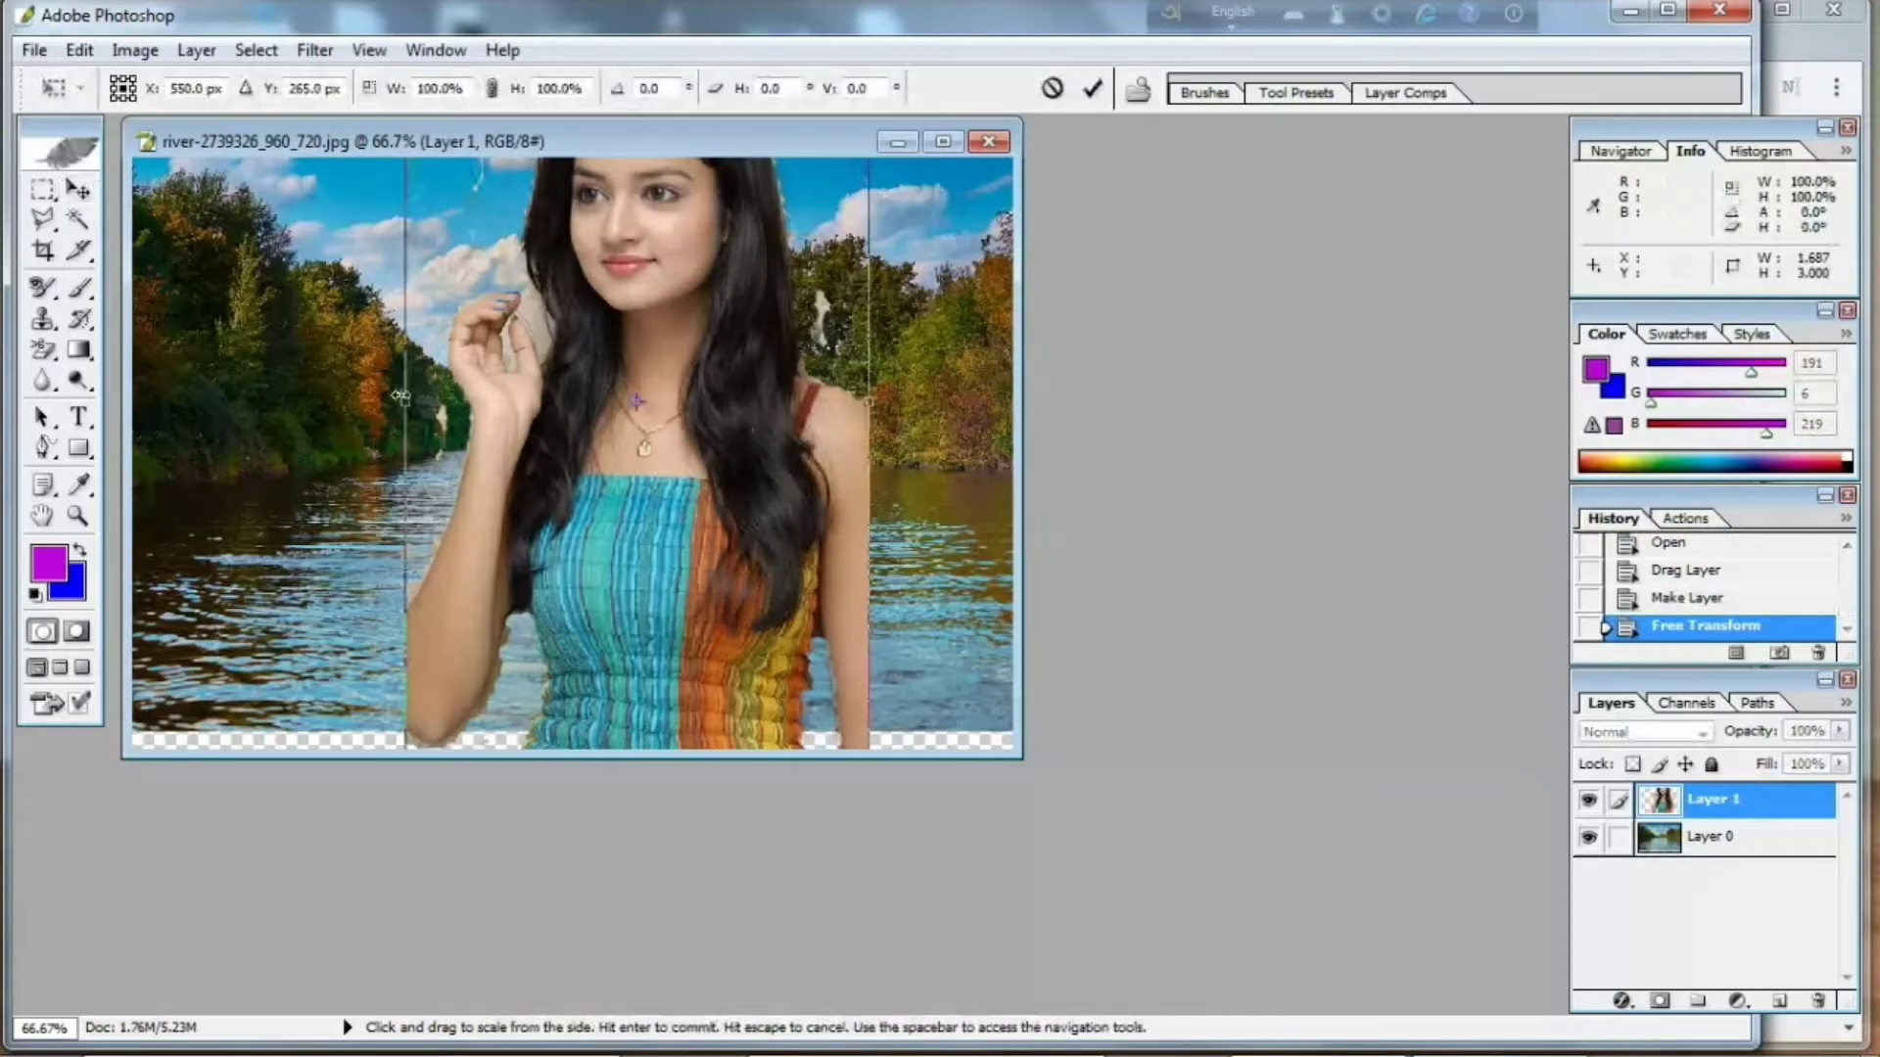
left_click_drag(394, 387, 503, 390)
left_click_drag(612, 325, 621, 452)
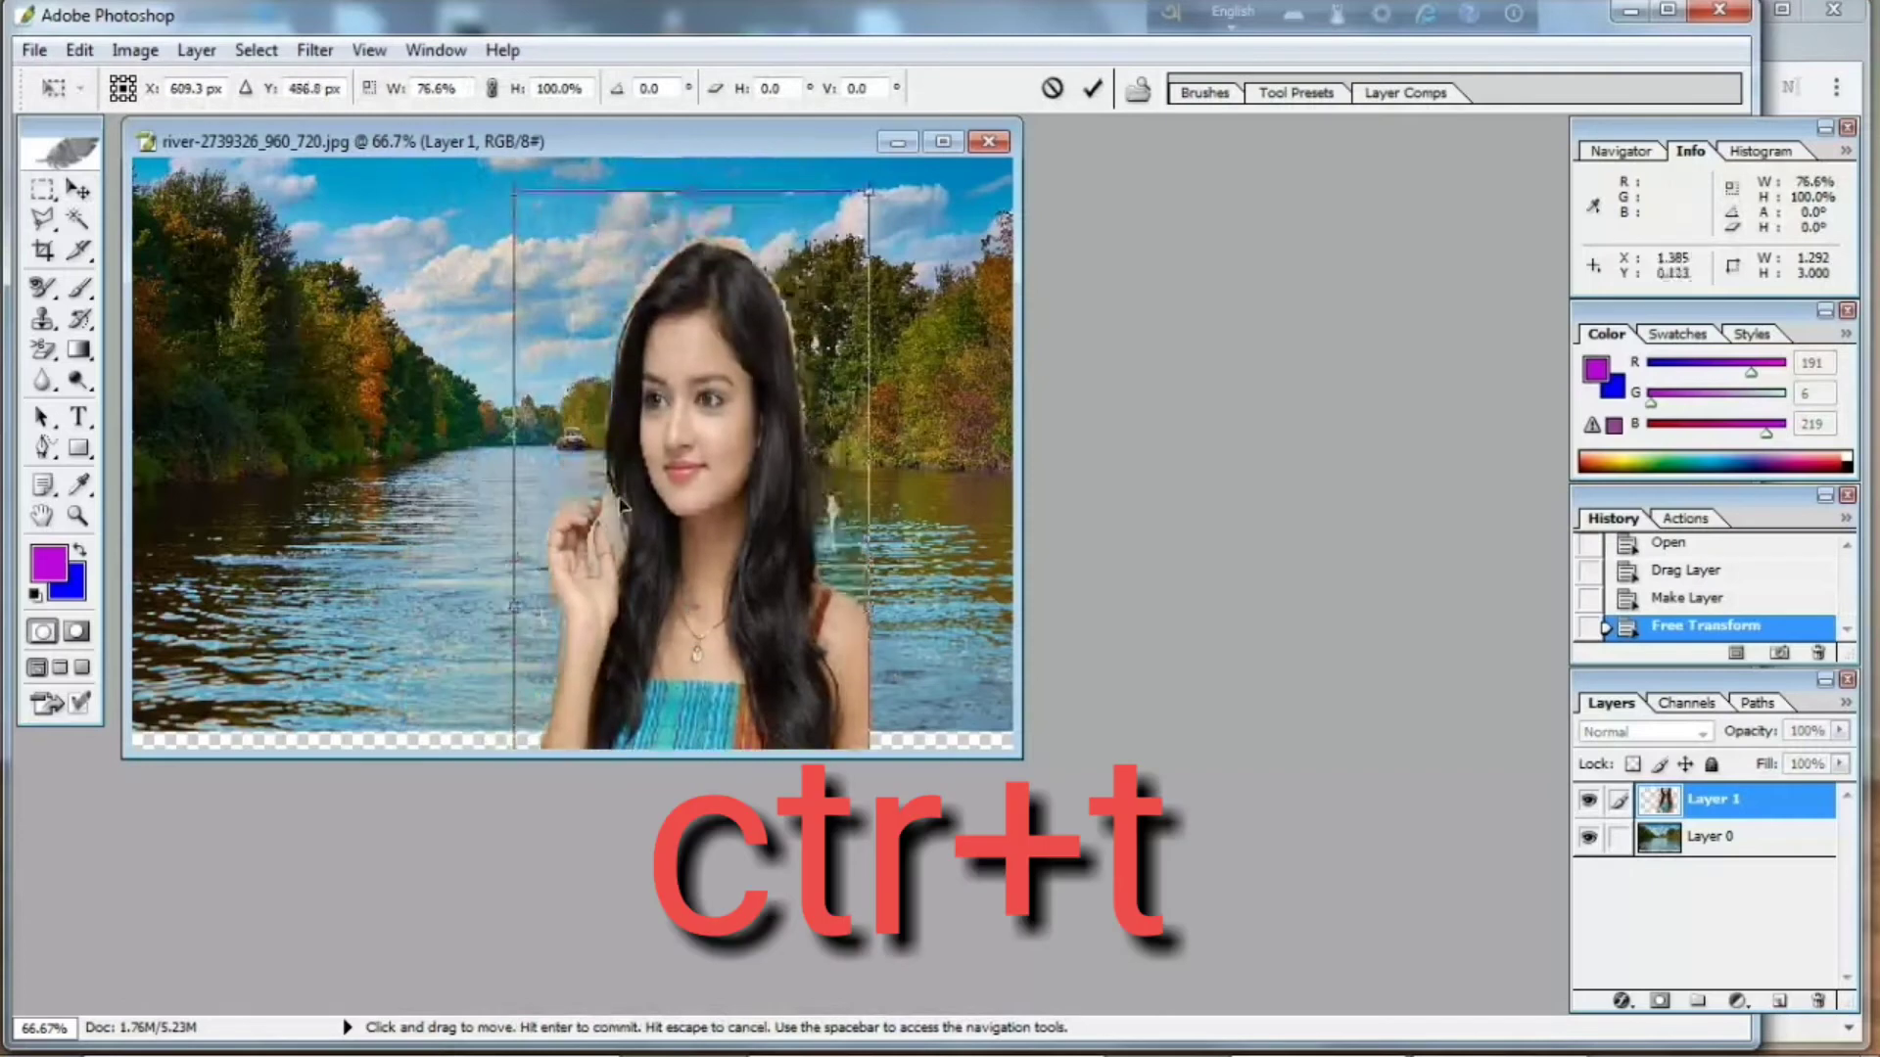
mouse_move(513, 191)
left_mouse_down()
mouse_move(555, 284)
mouse_move(293, 256)
left_mouse_up()
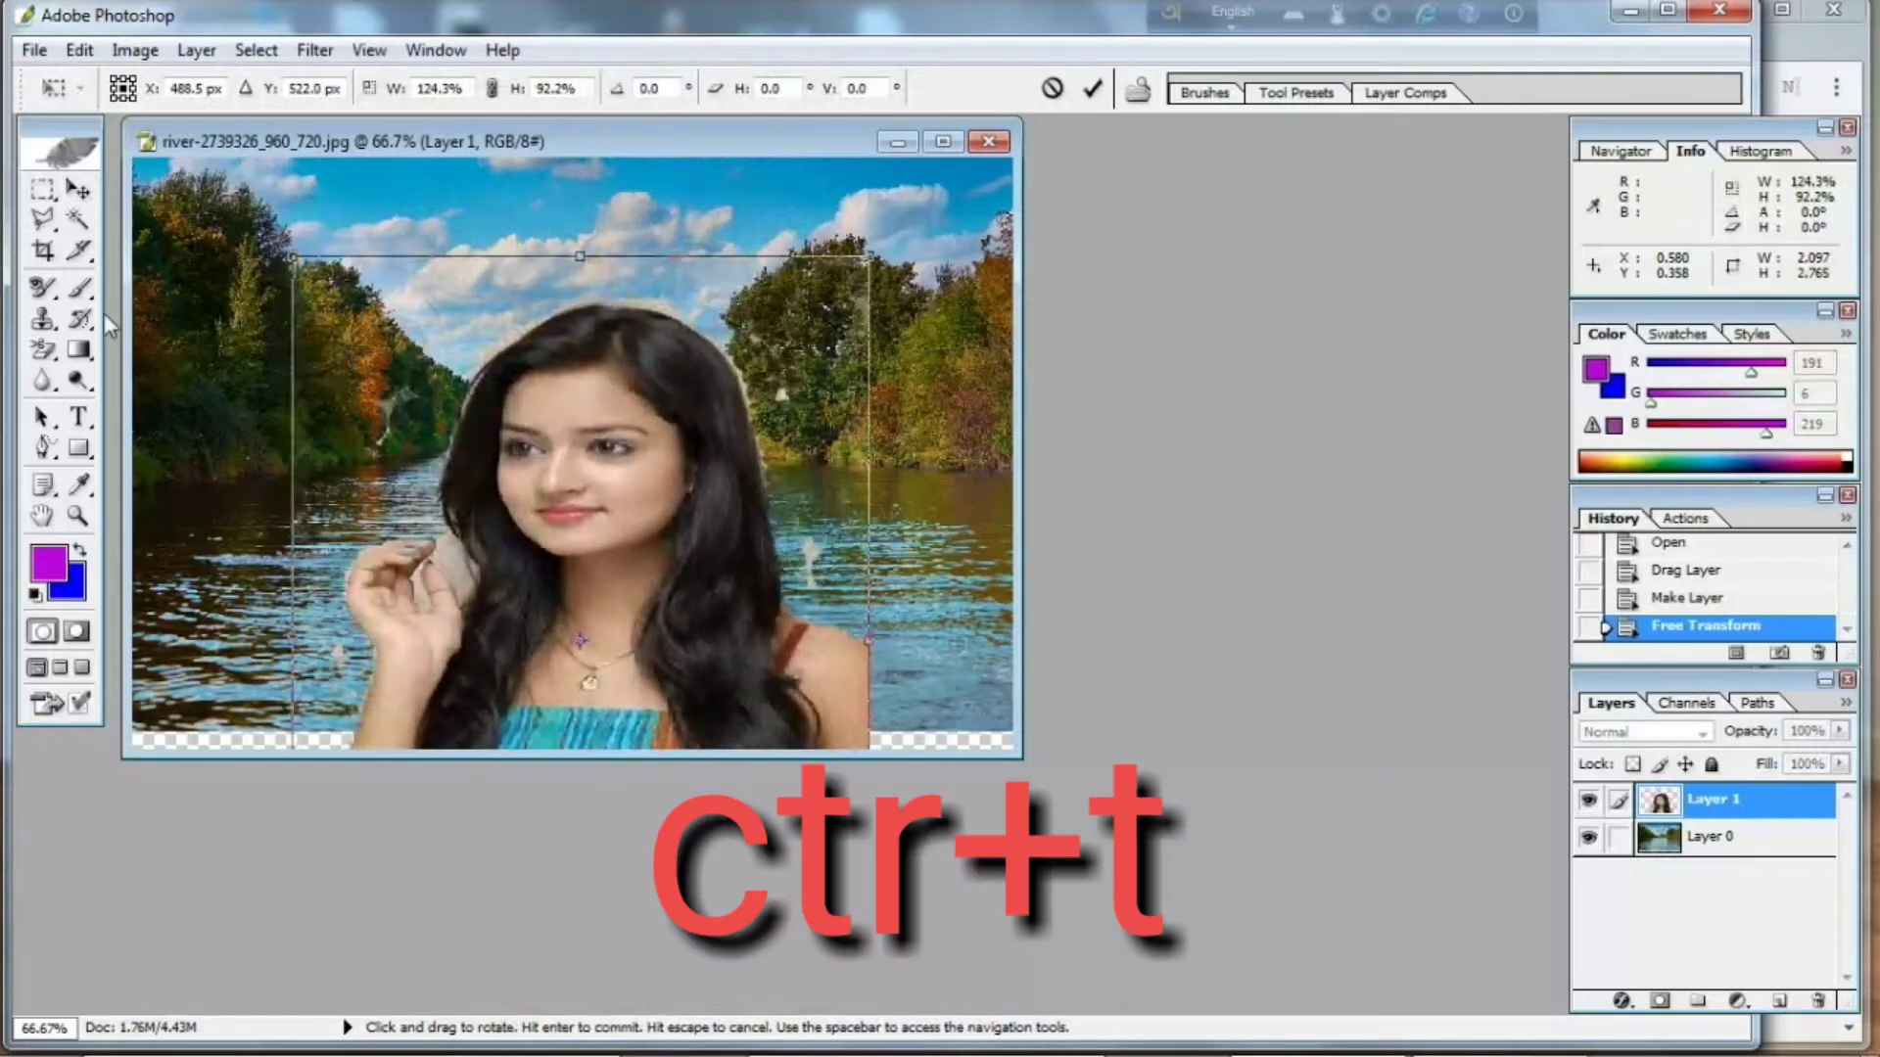
left_click(42, 349)
Apply the woman's transformation and set the Background Eraser brush to 61 px.
left_click(830, 431)
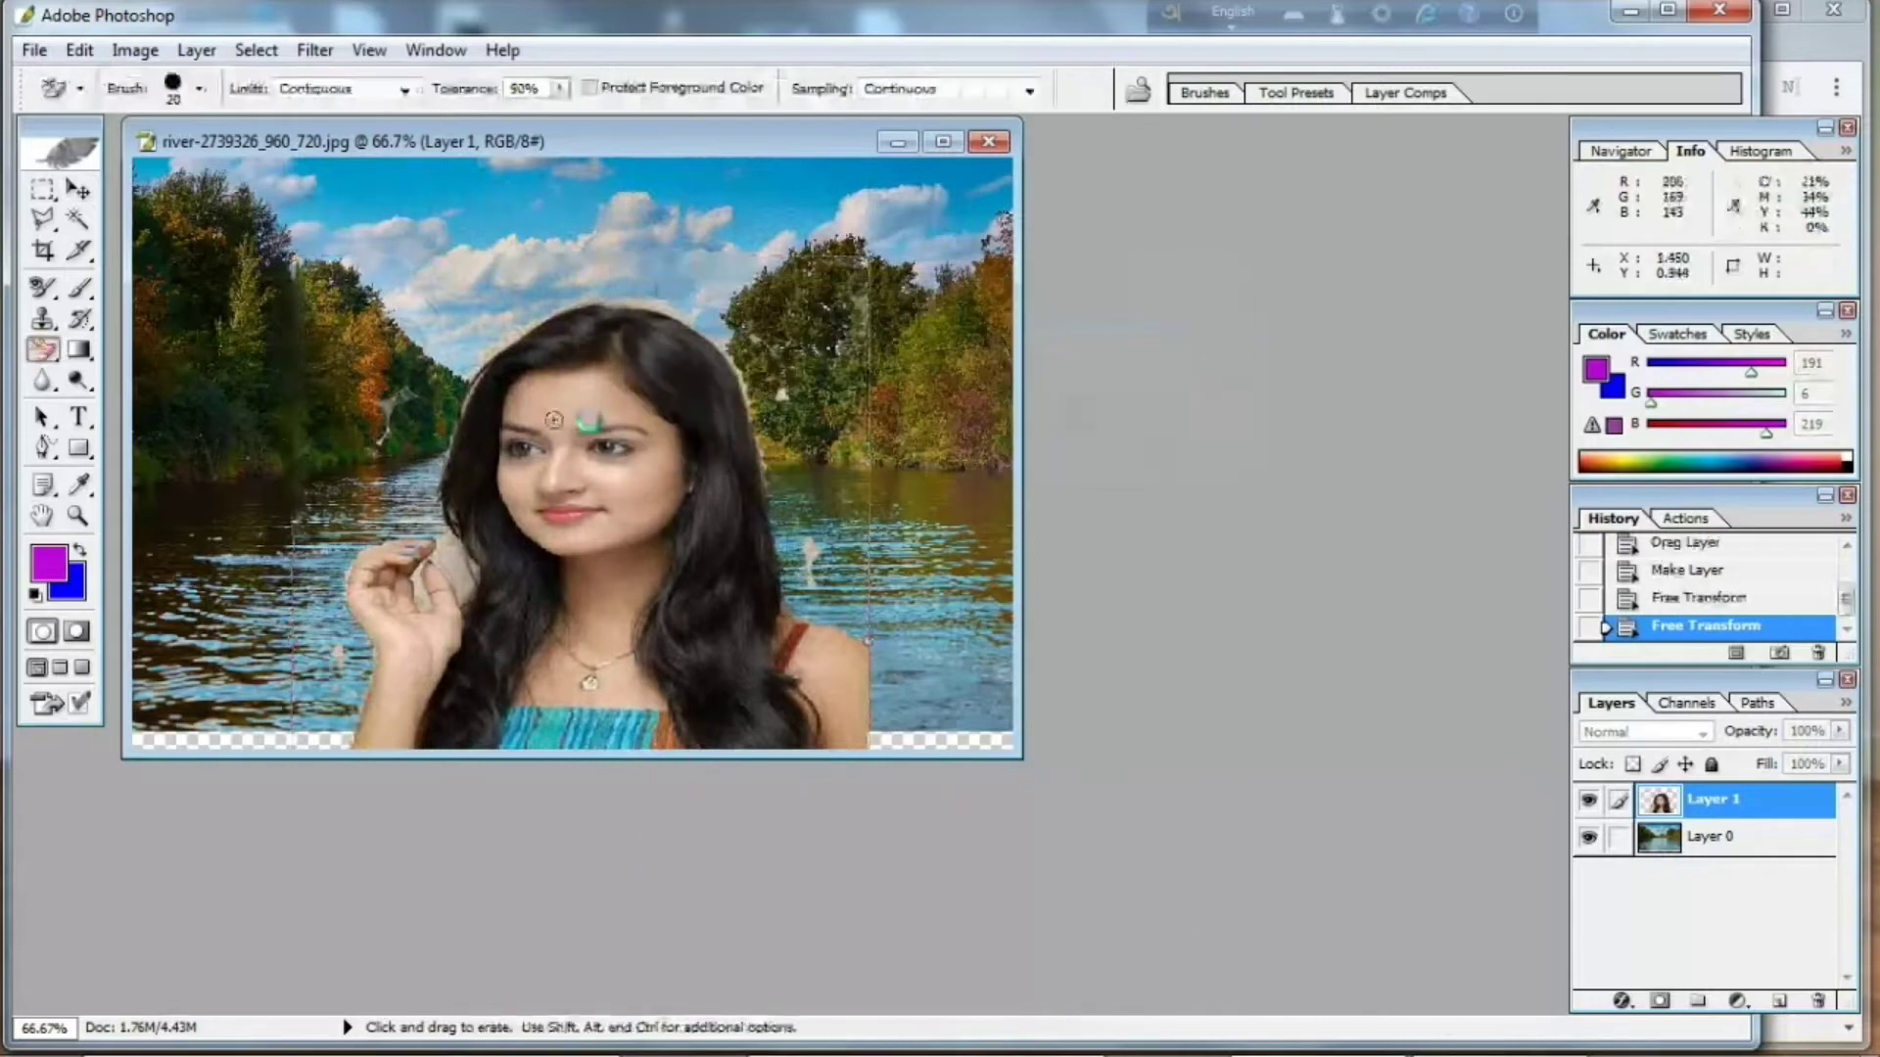
left_click(44, 355)
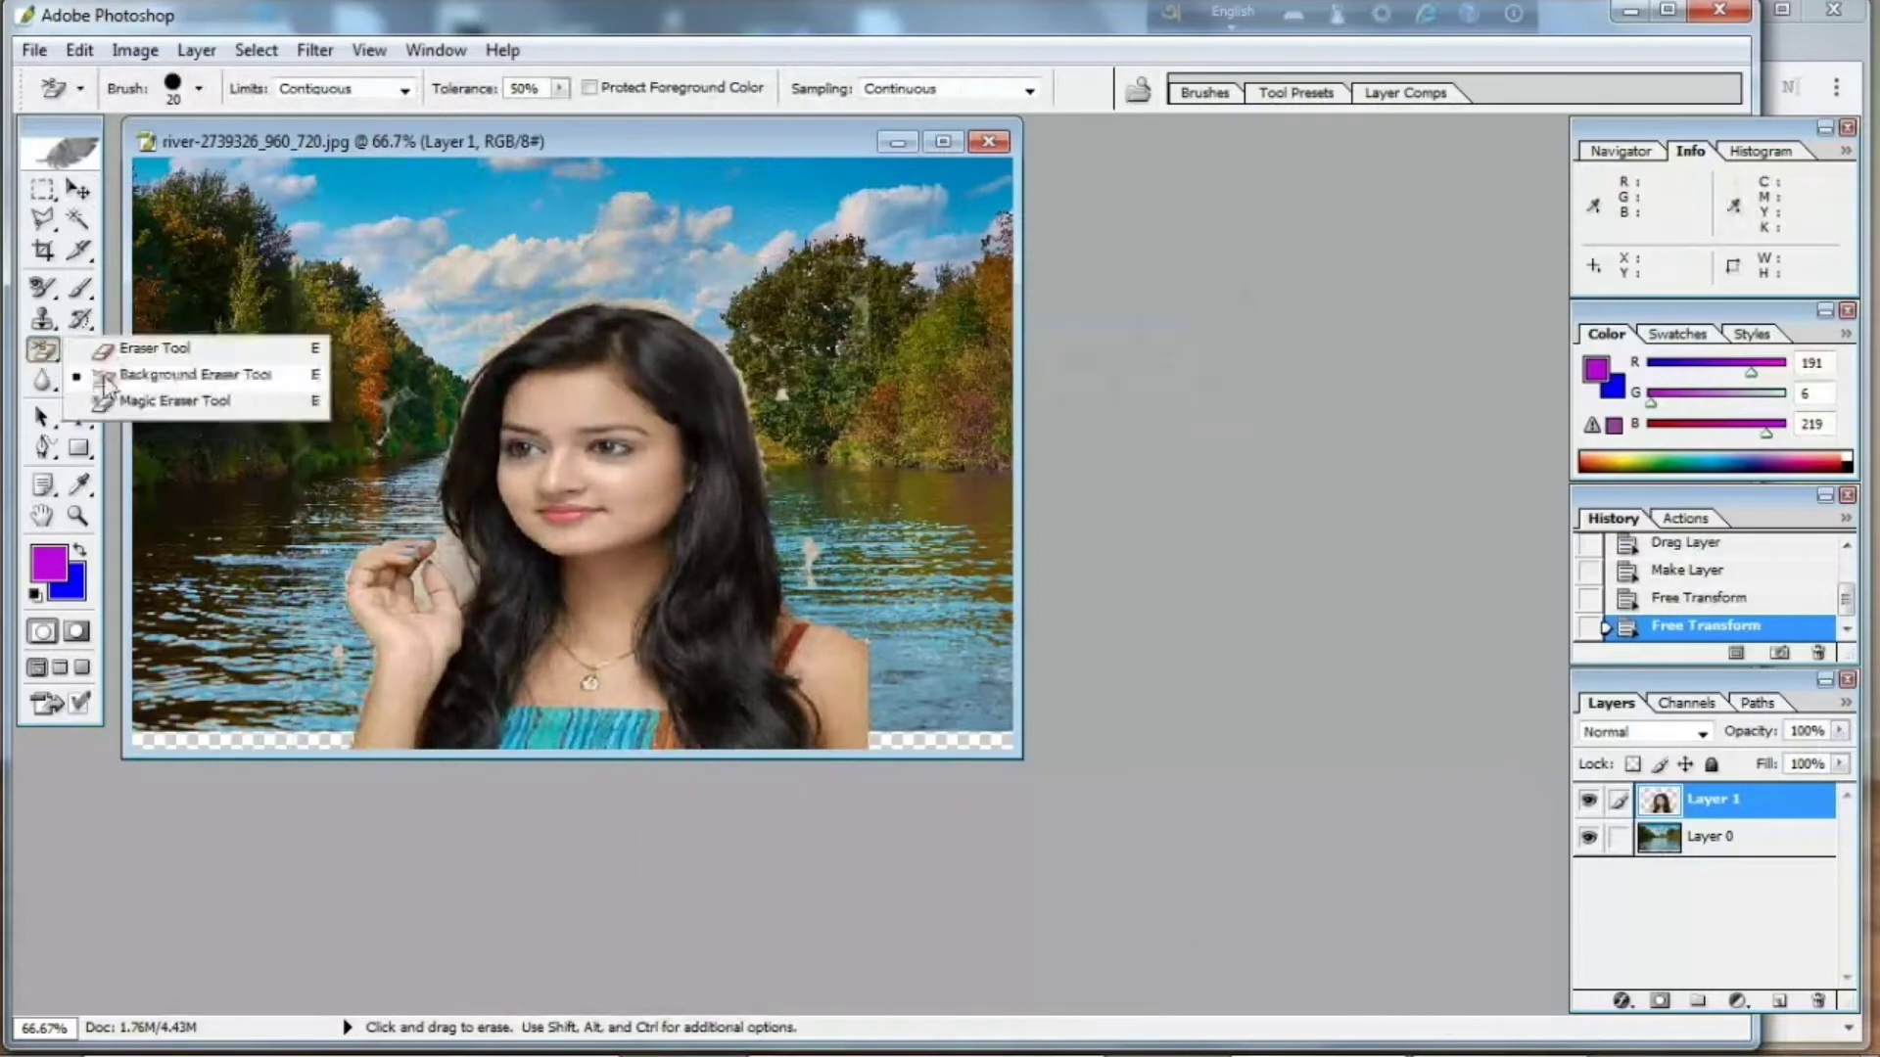
left_click(186, 374)
left_click(199, 90)
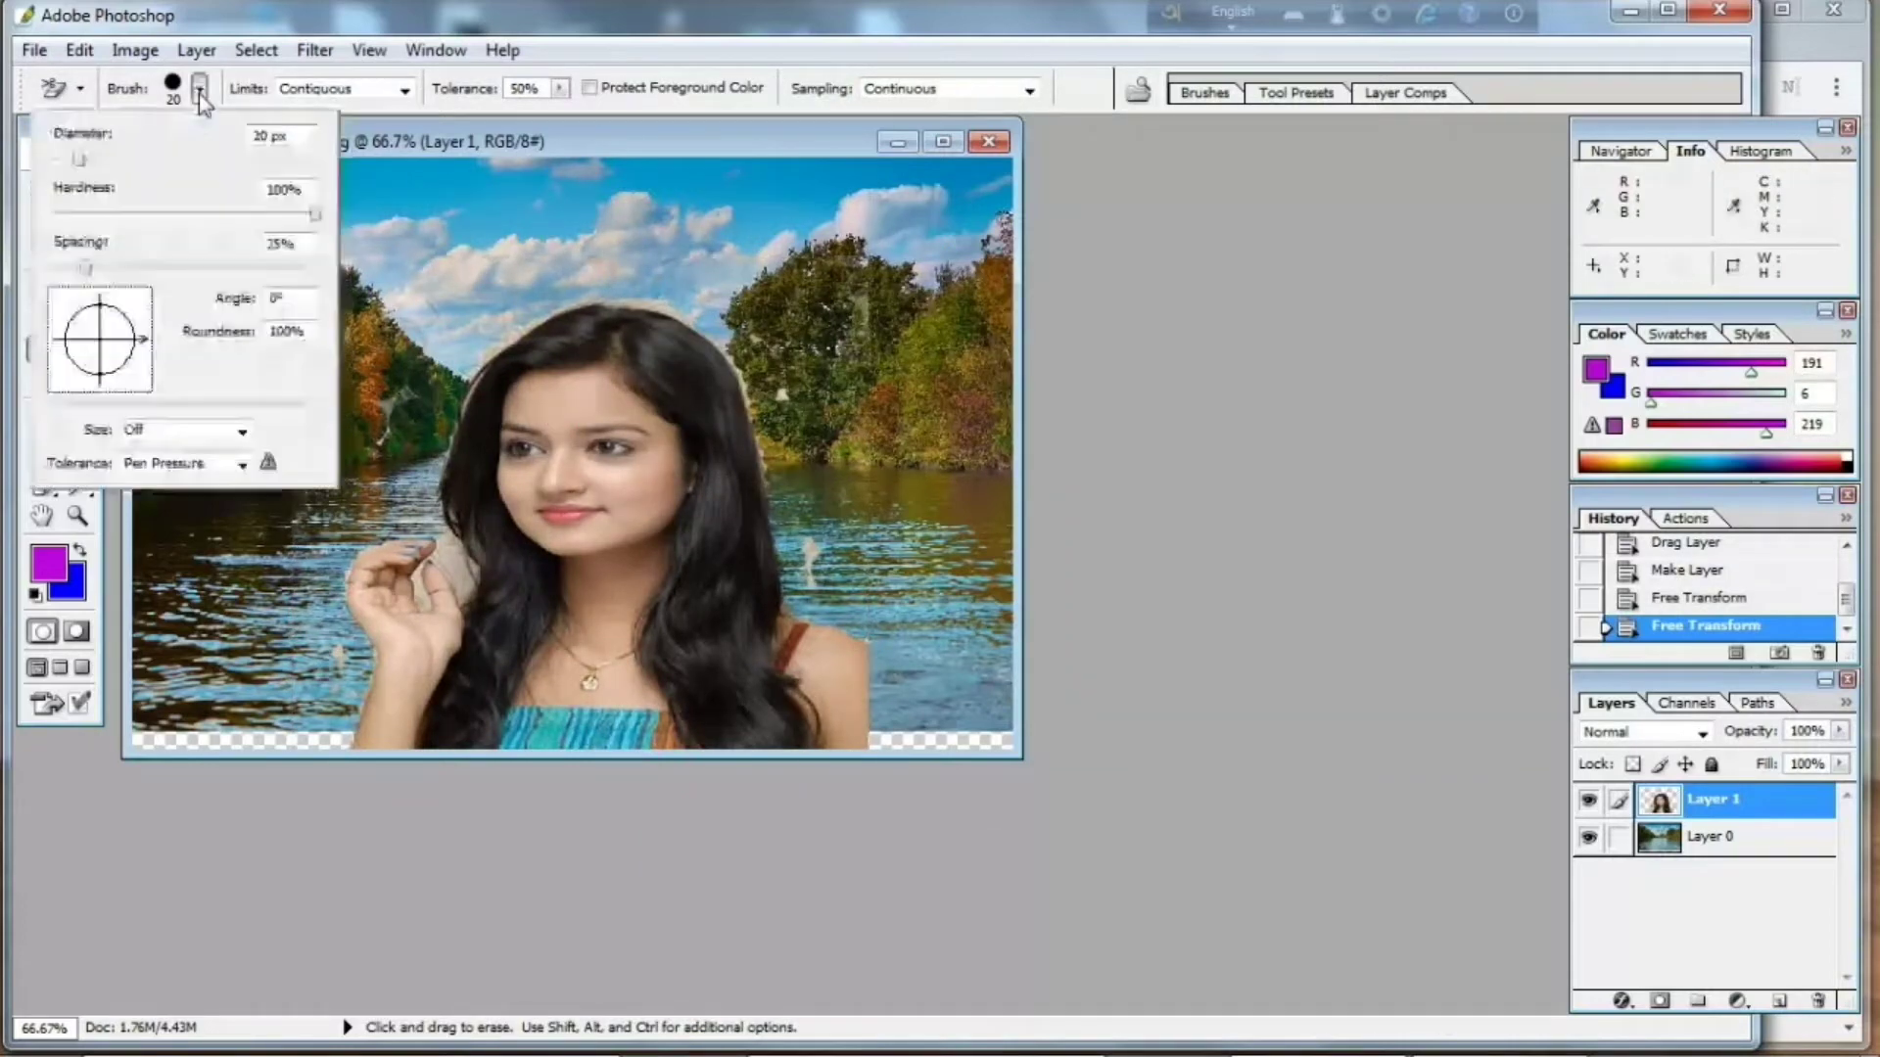
left_click_drag(134, 159, 201, 162)
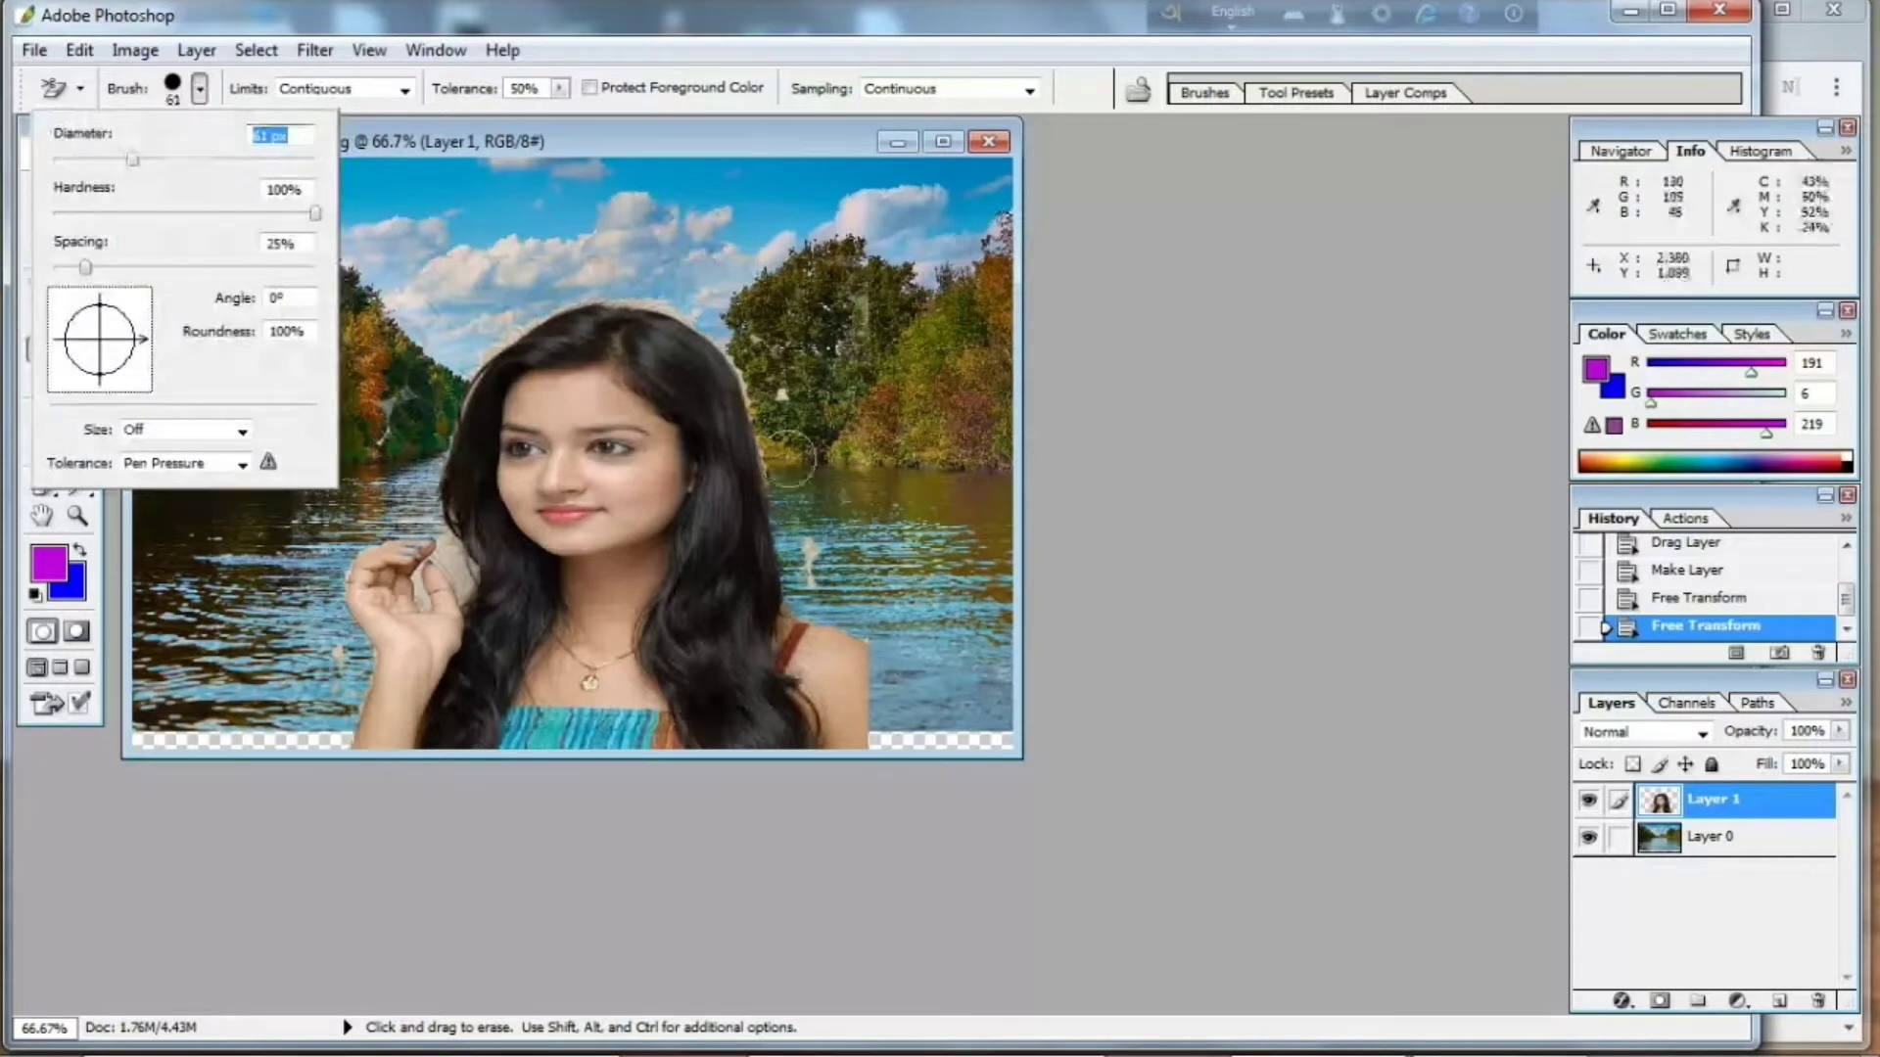
Erase the leftover halo around the woman's hair and over the trees, then move her higher.
left_click(803, 524)
left_click(854, 556)
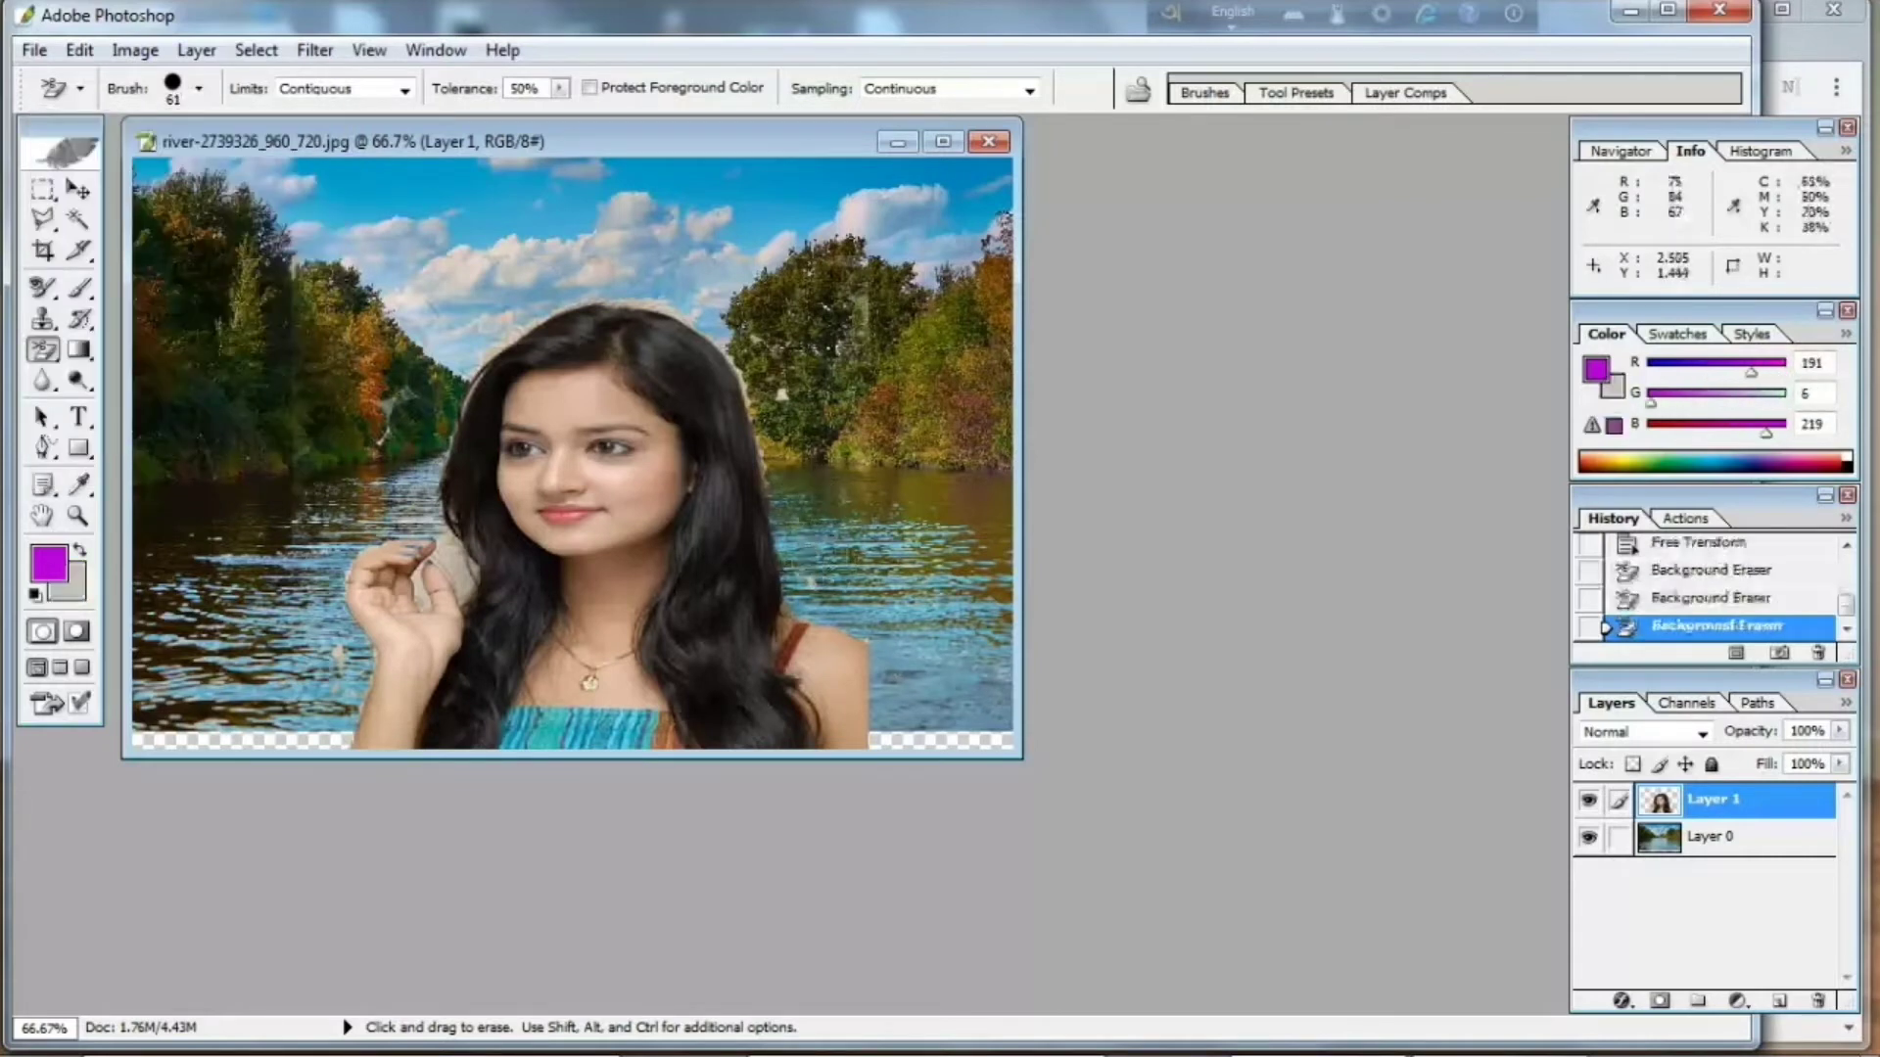
left_click(788, 397)
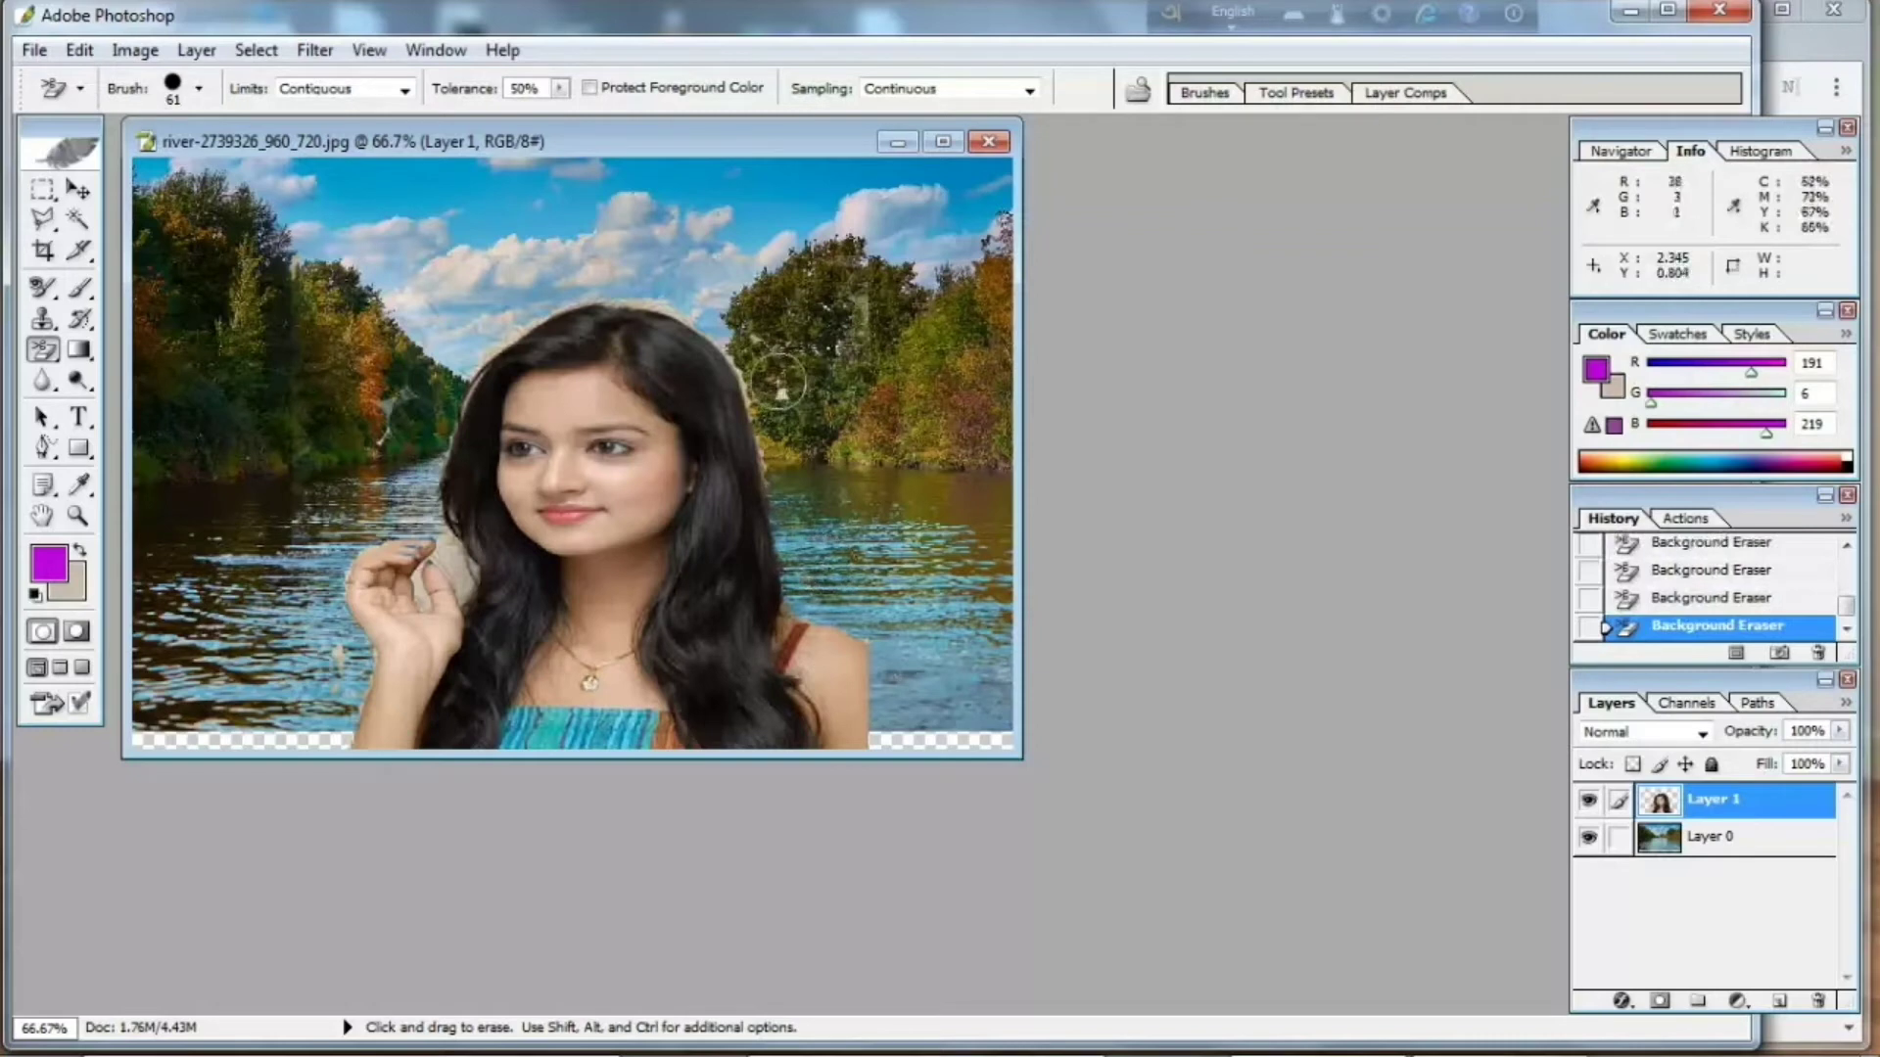
left_click(830, 421, "alt")
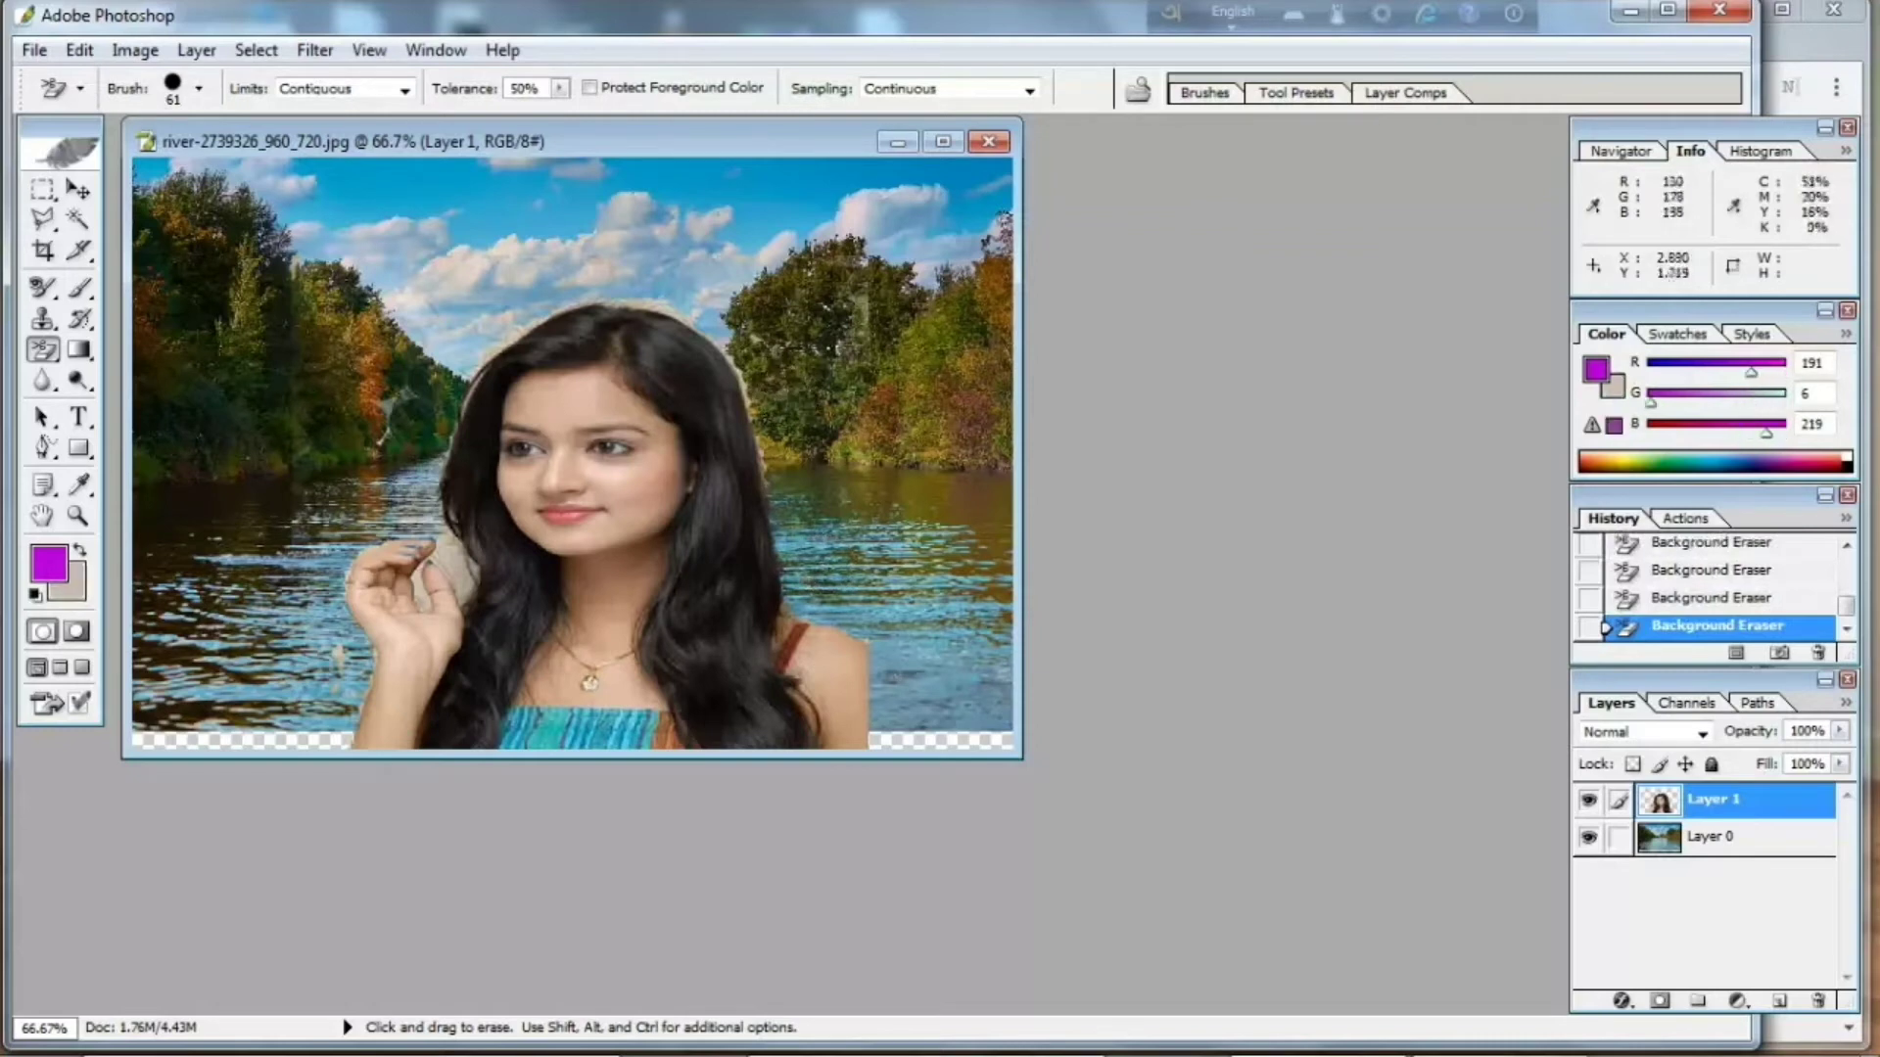
left_click(382, 407, "alt")
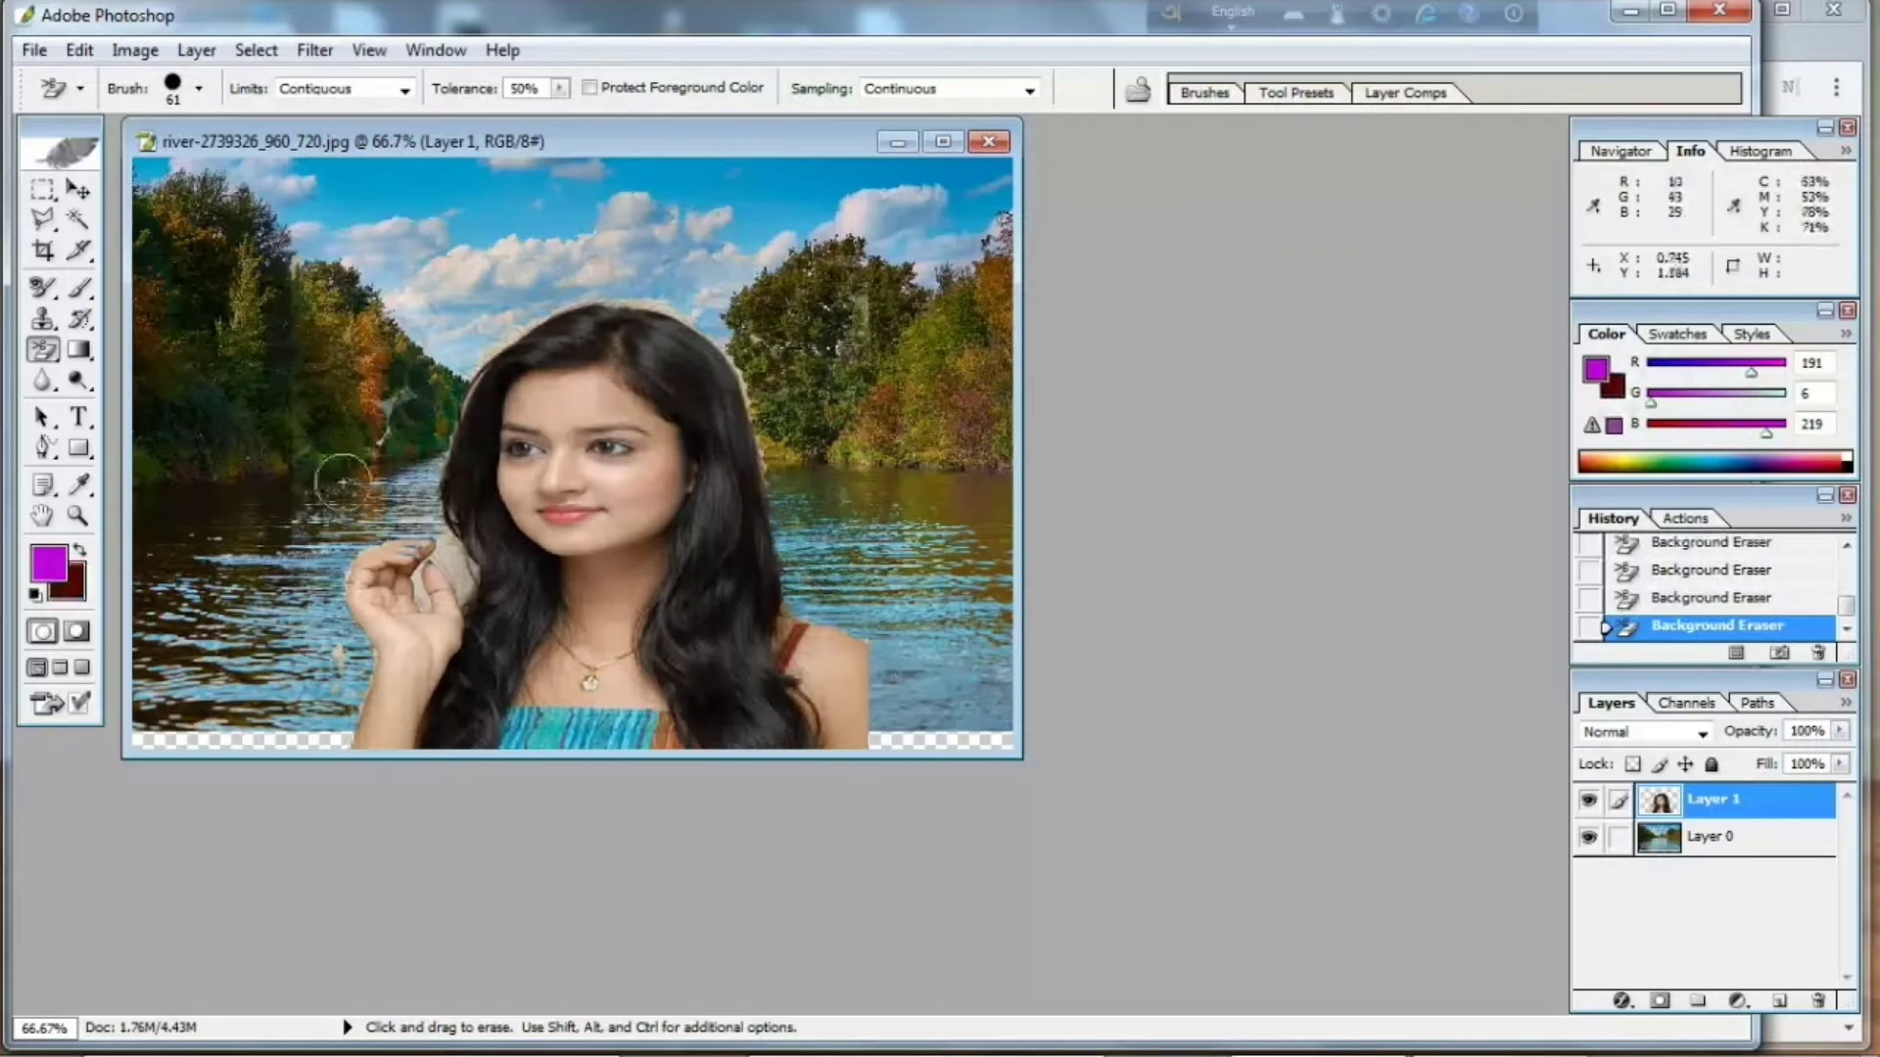
left_click(344, 602, "alt")
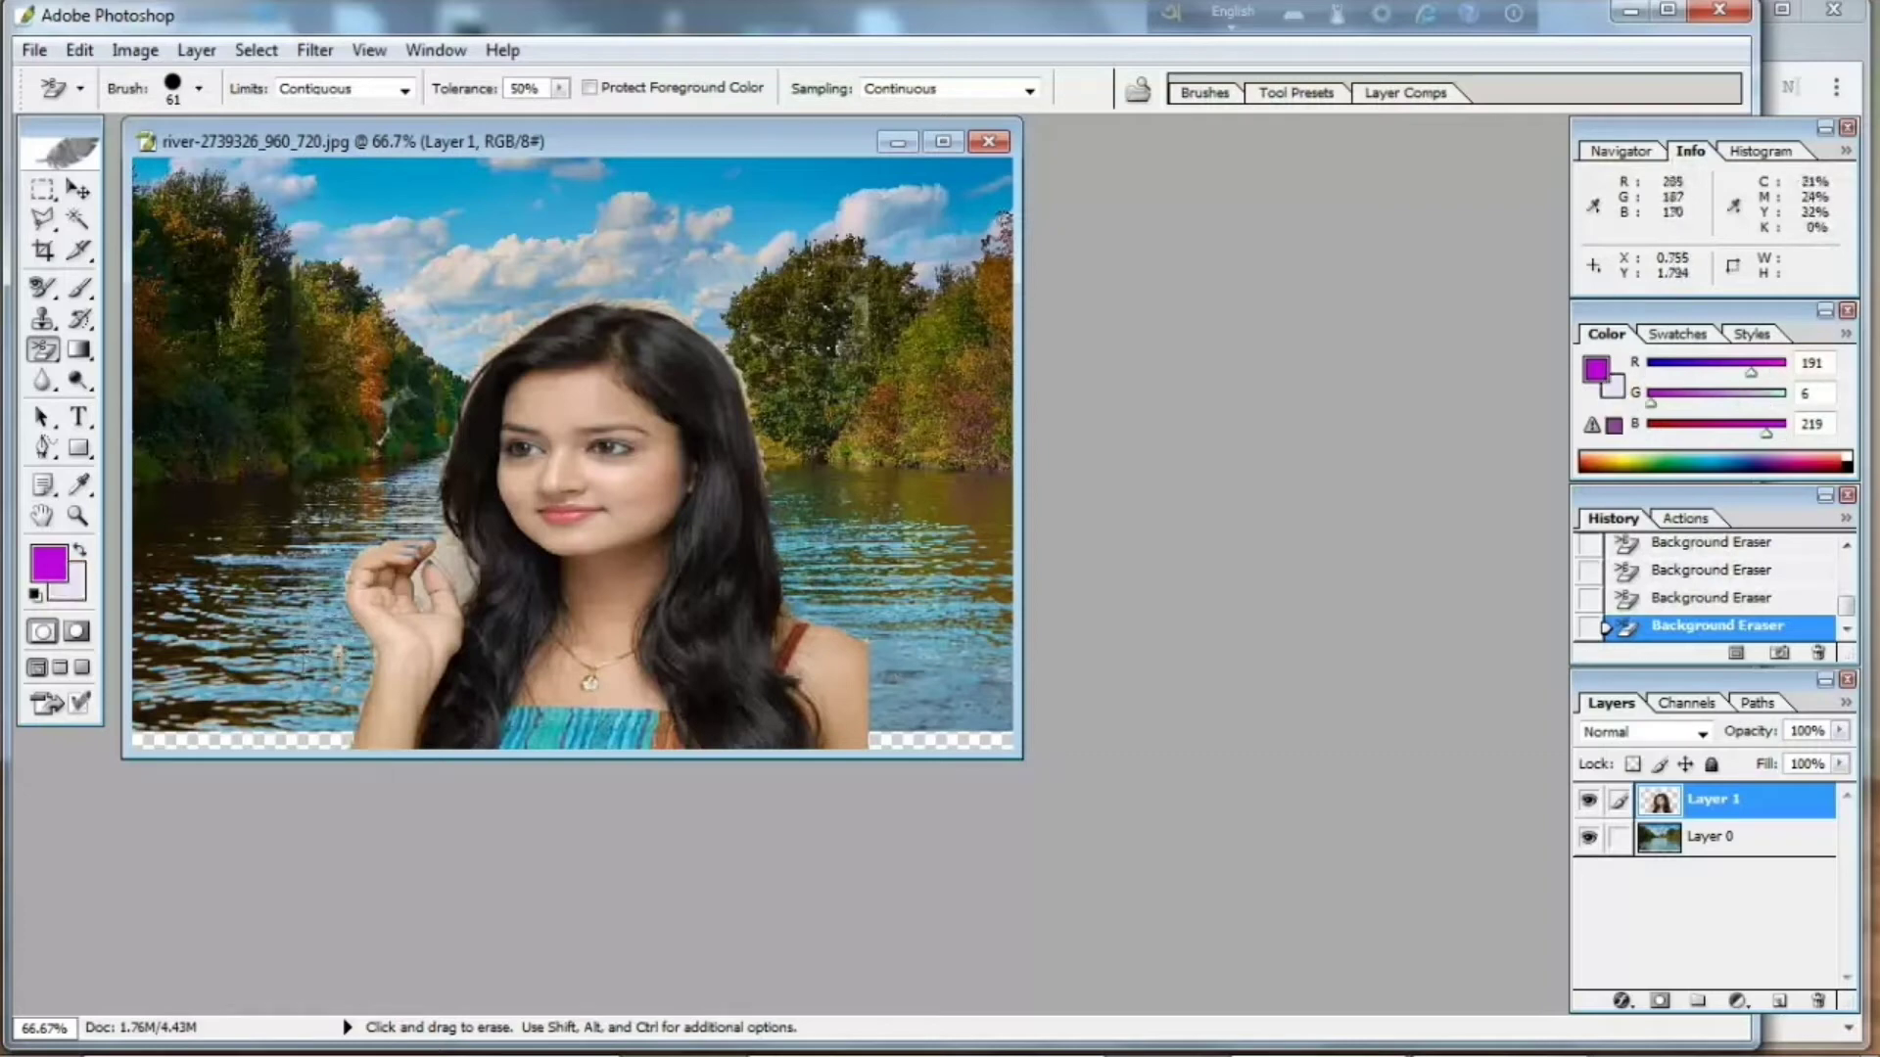
left_click(345, 602, "alt")
left_click(307, 688, "alt")
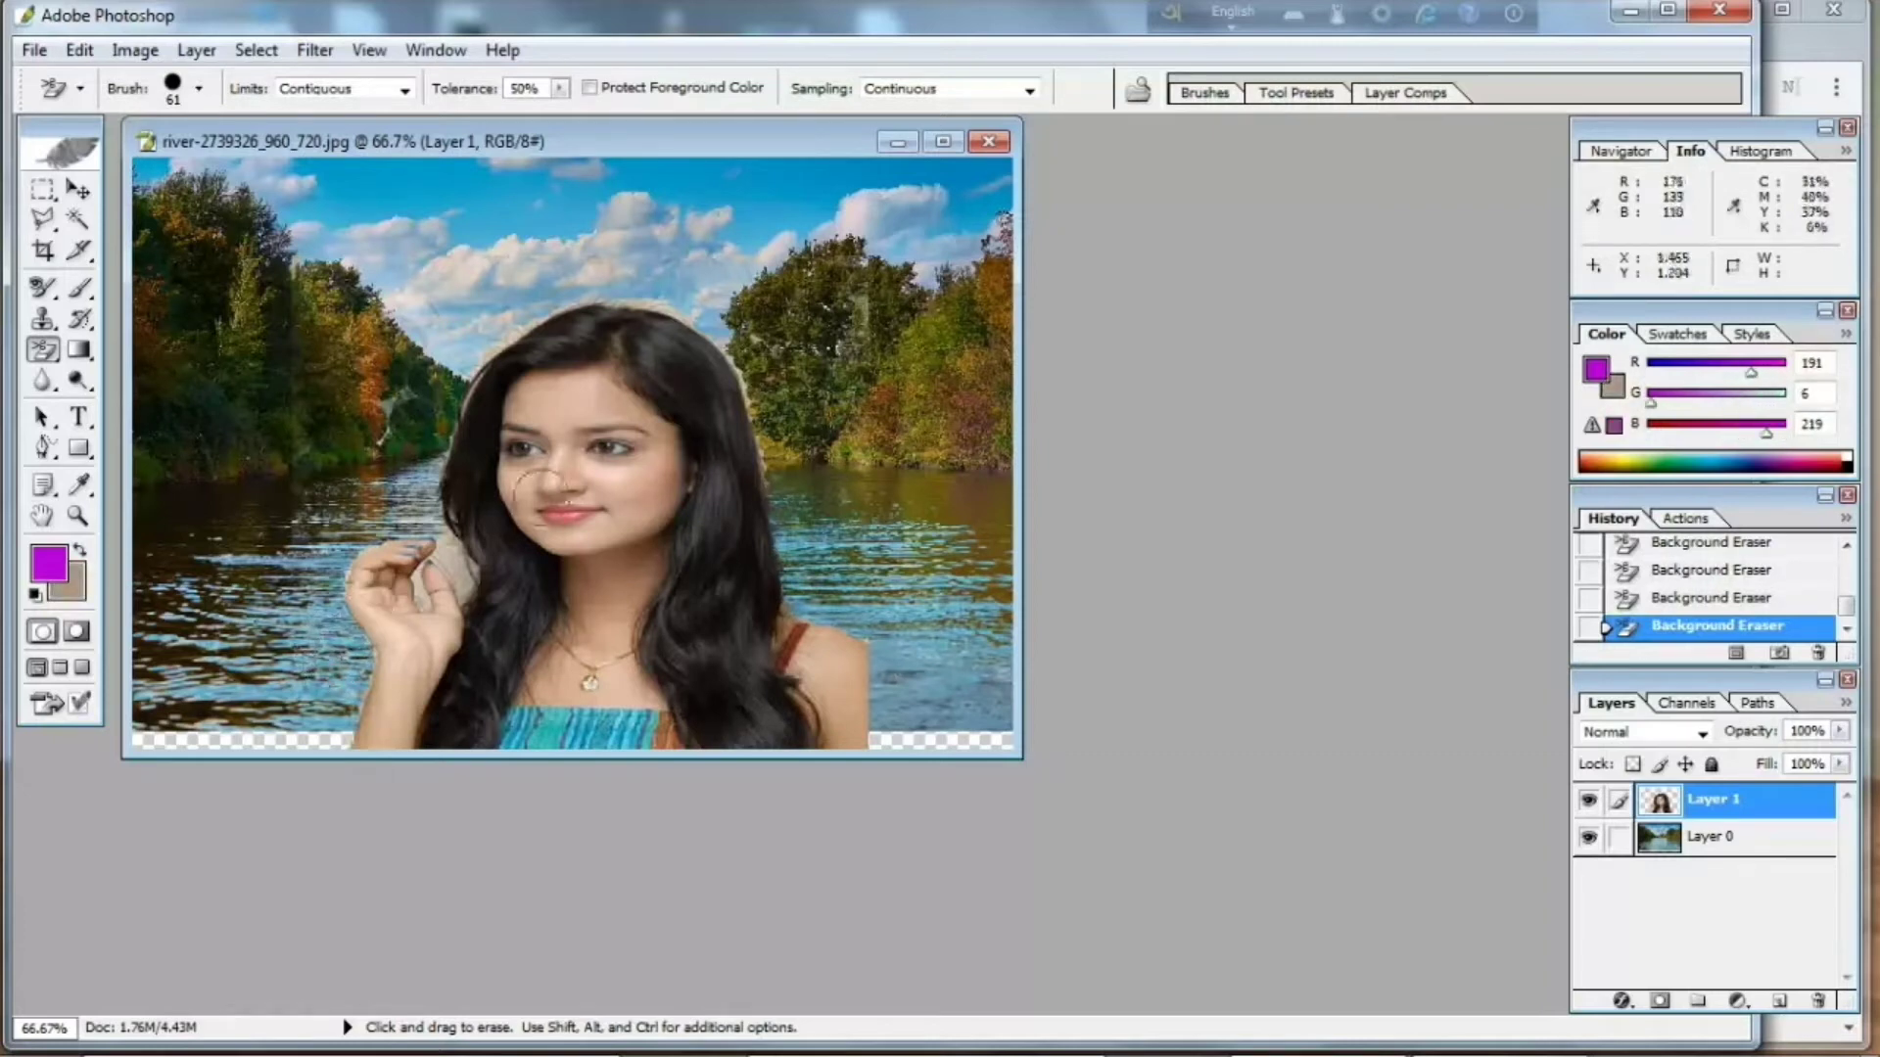
left_click(78, 189)
mouse_move(523, 531)
left_mouse_down()
mouse_move(526, 416)
mouse_move(479, 372)
left_mouse_up()
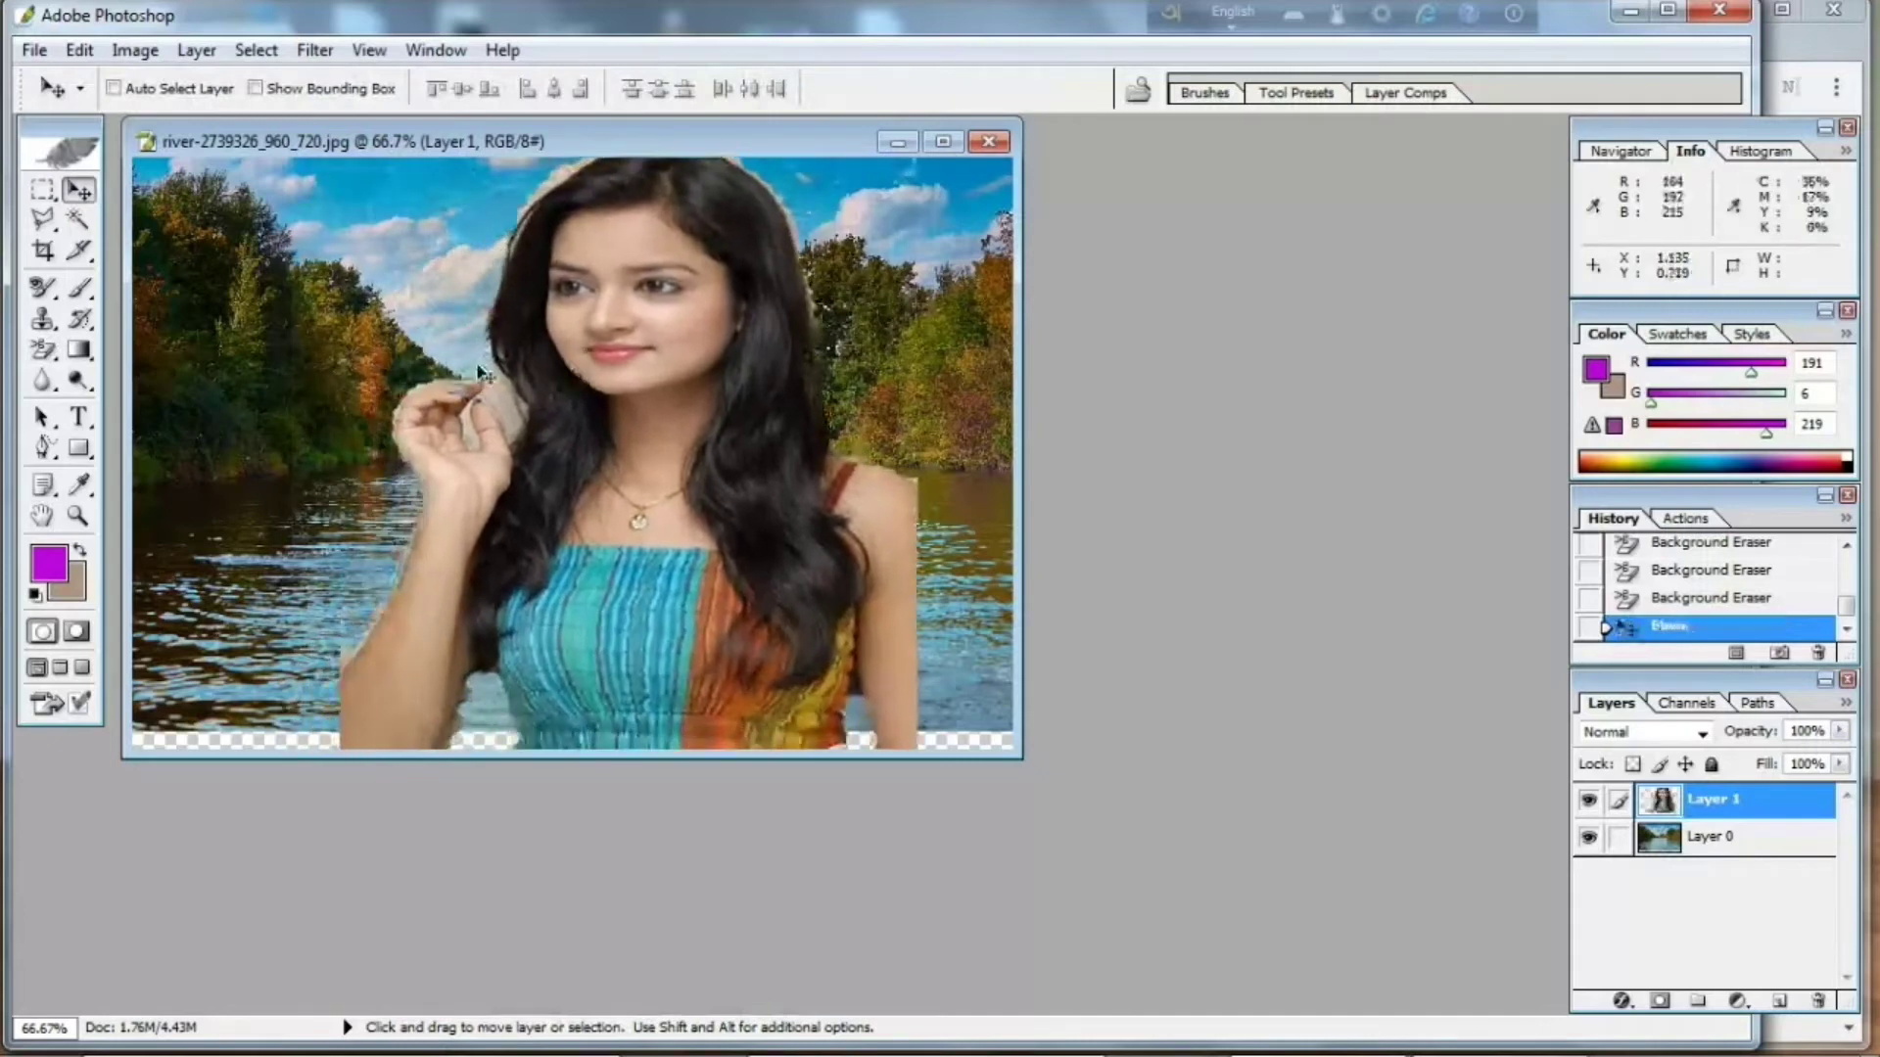
Reselect the Background Eraser tool with its 61-pixel brush, closing the Tool Preset picker unused.
left_click(80, 88)
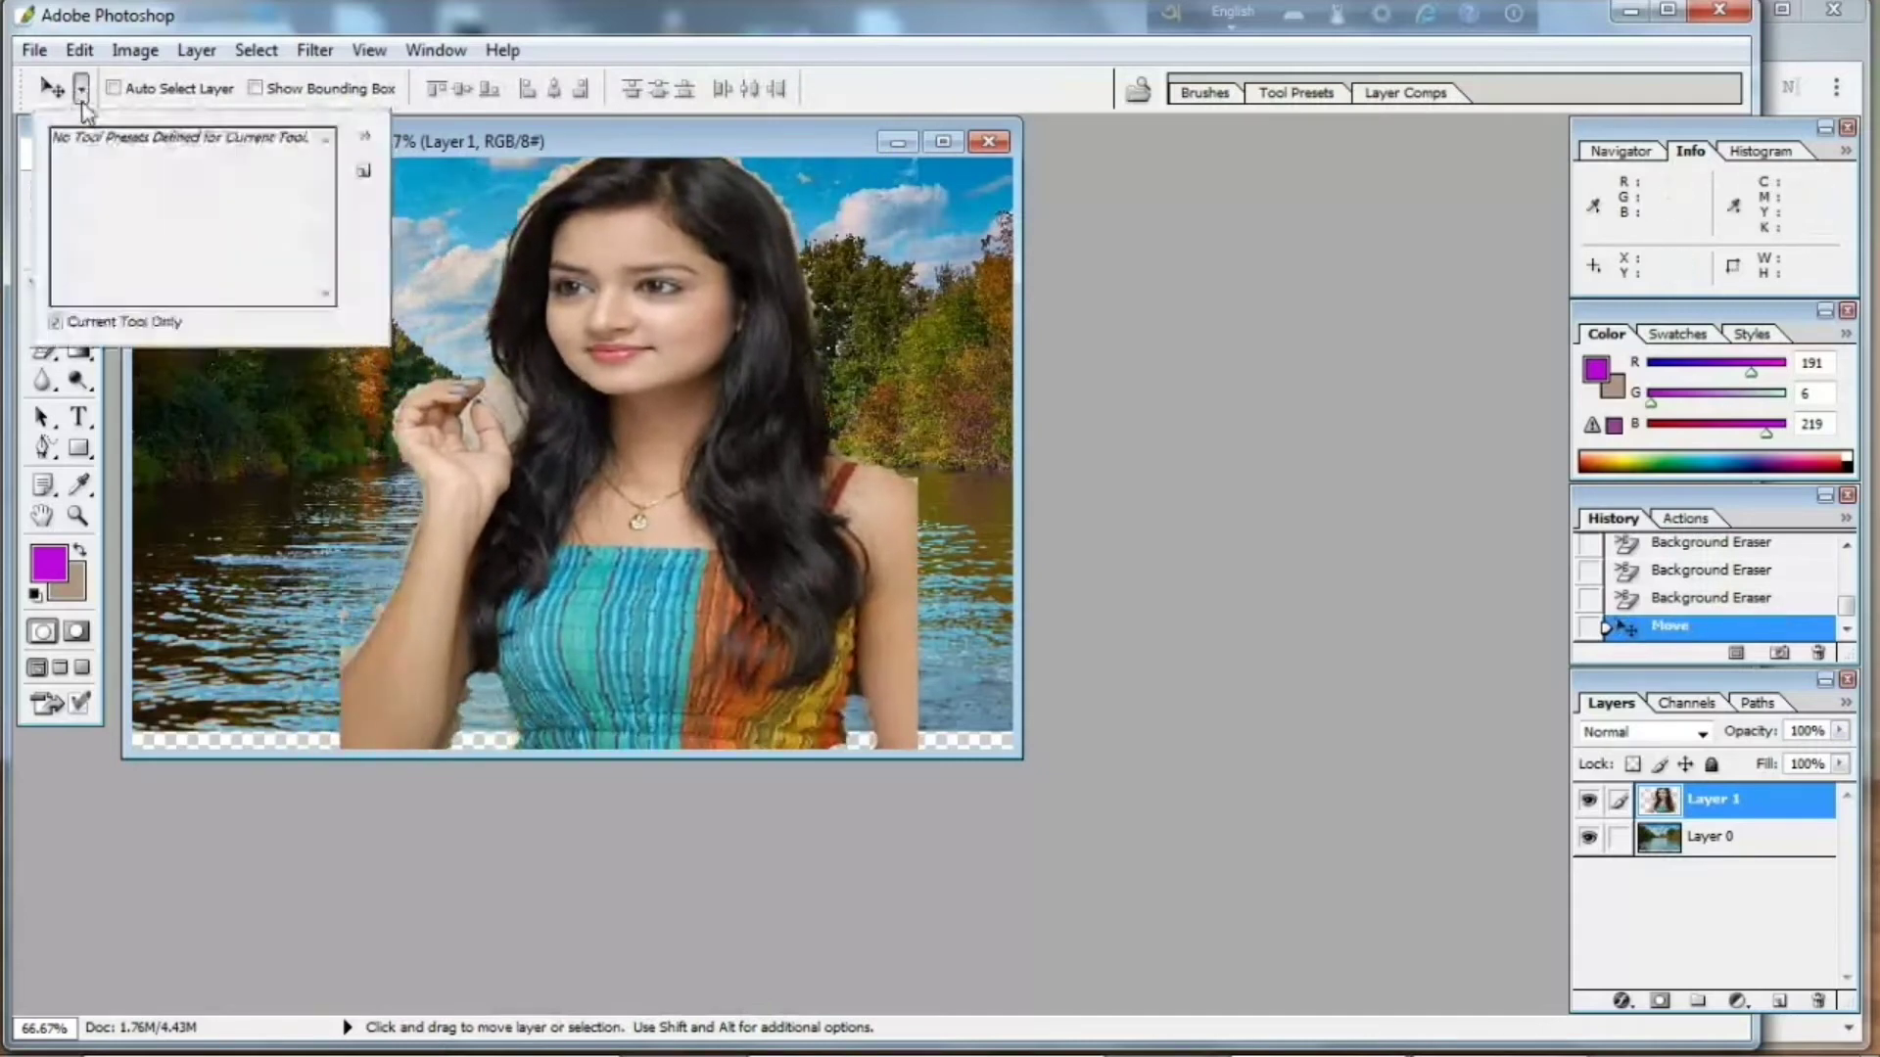
left_click(186, 433)
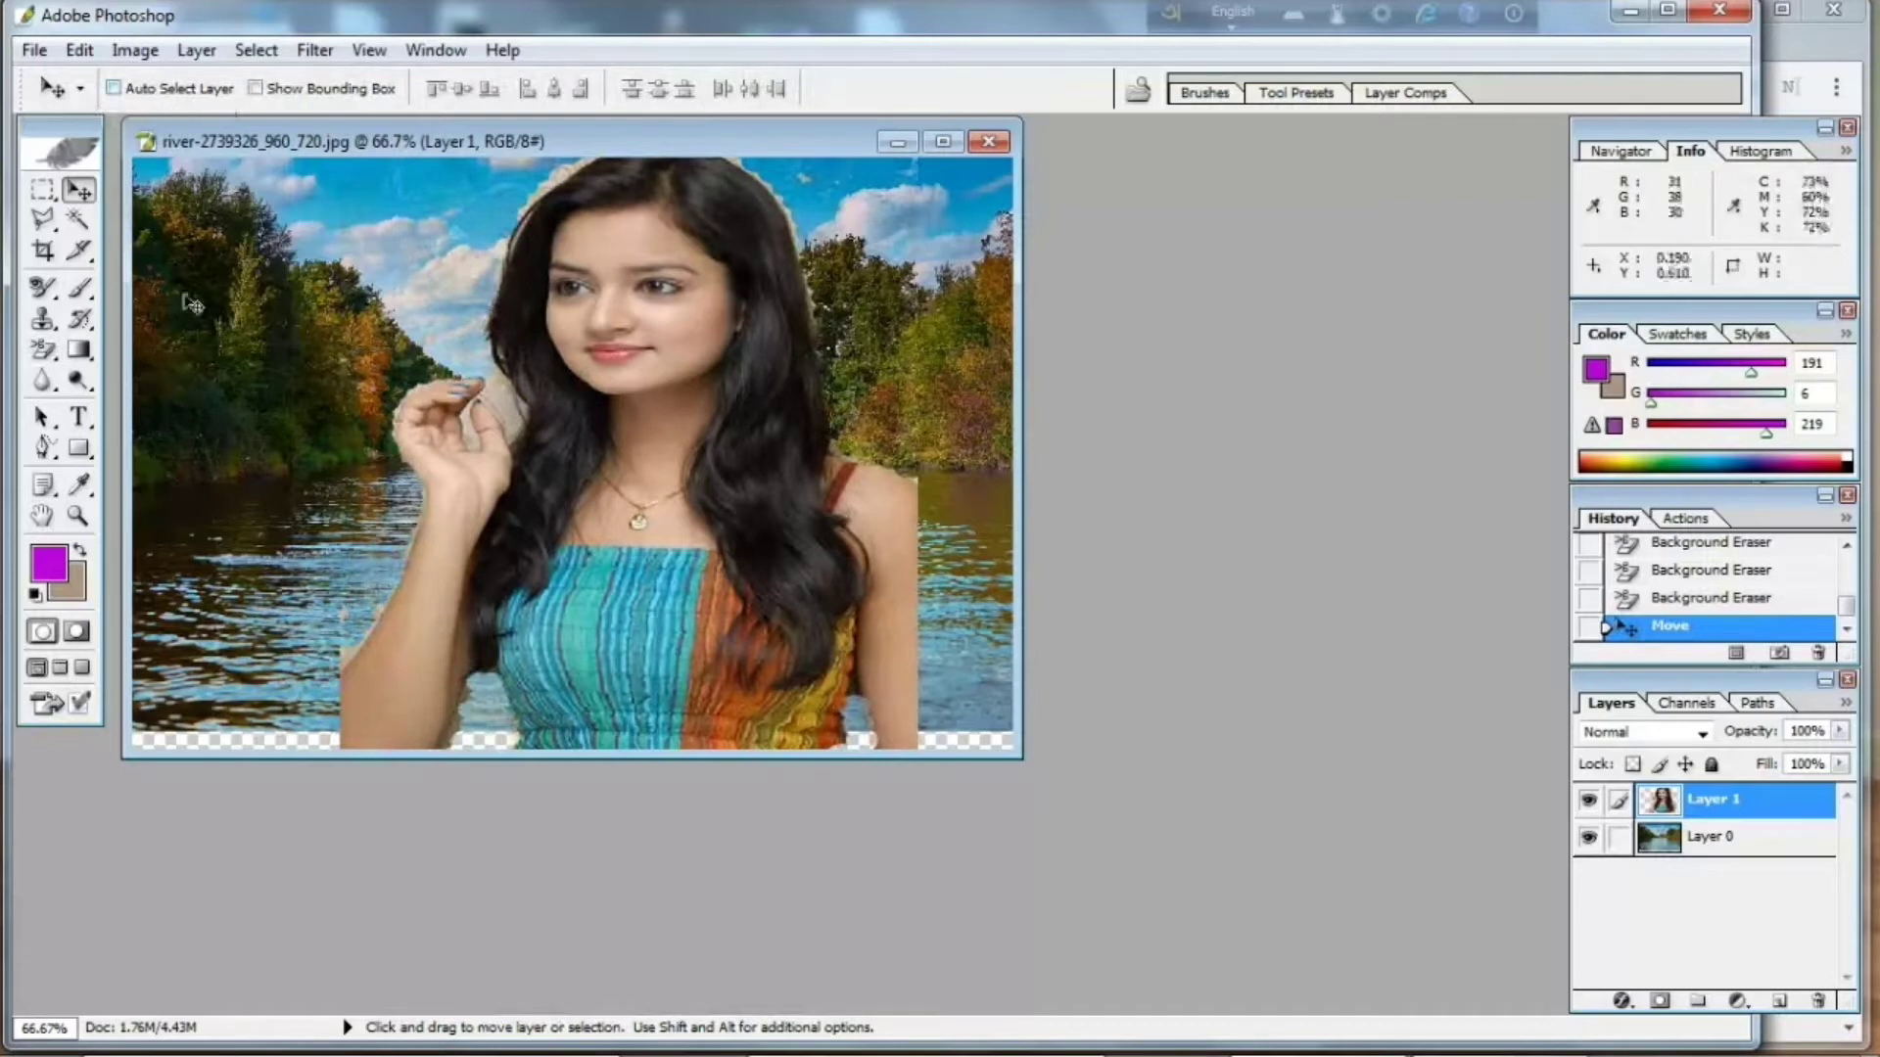
left_click(45, 354)
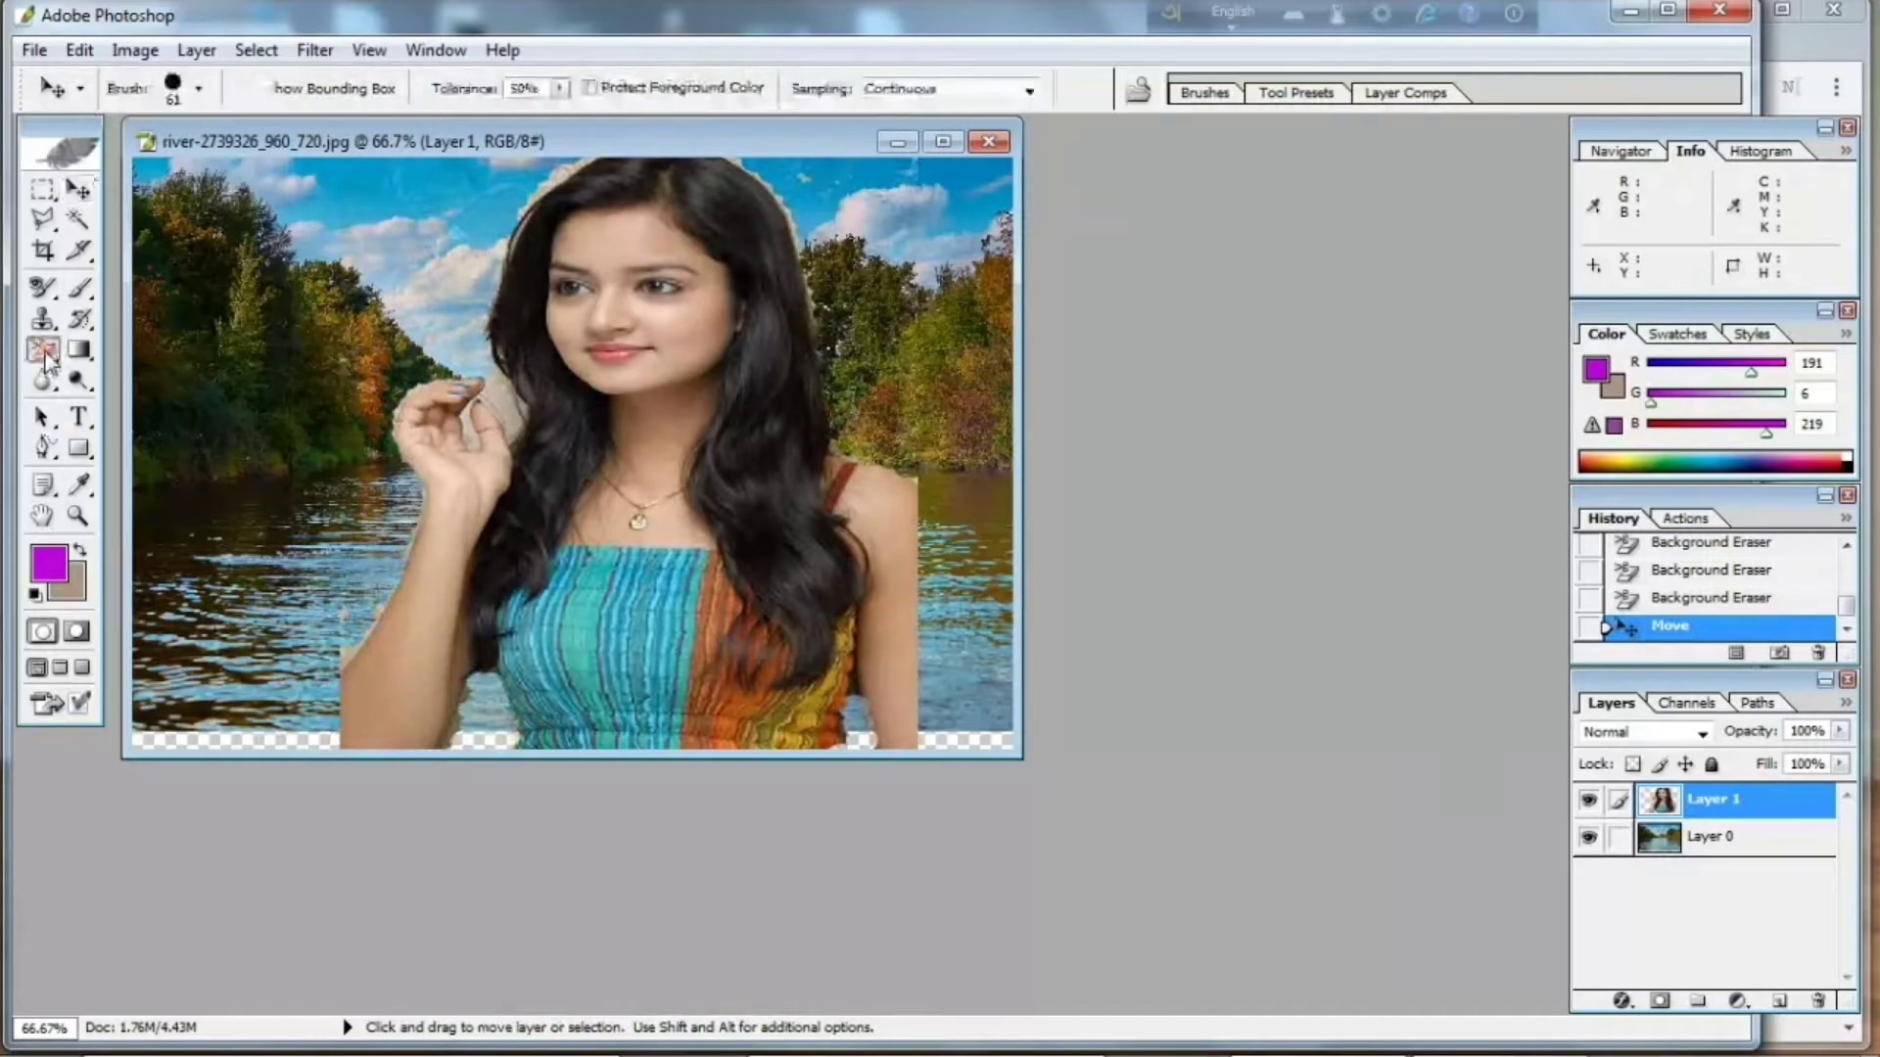
Set the Background Eraser brush diameter to 20 px.
left_click(199, 88)
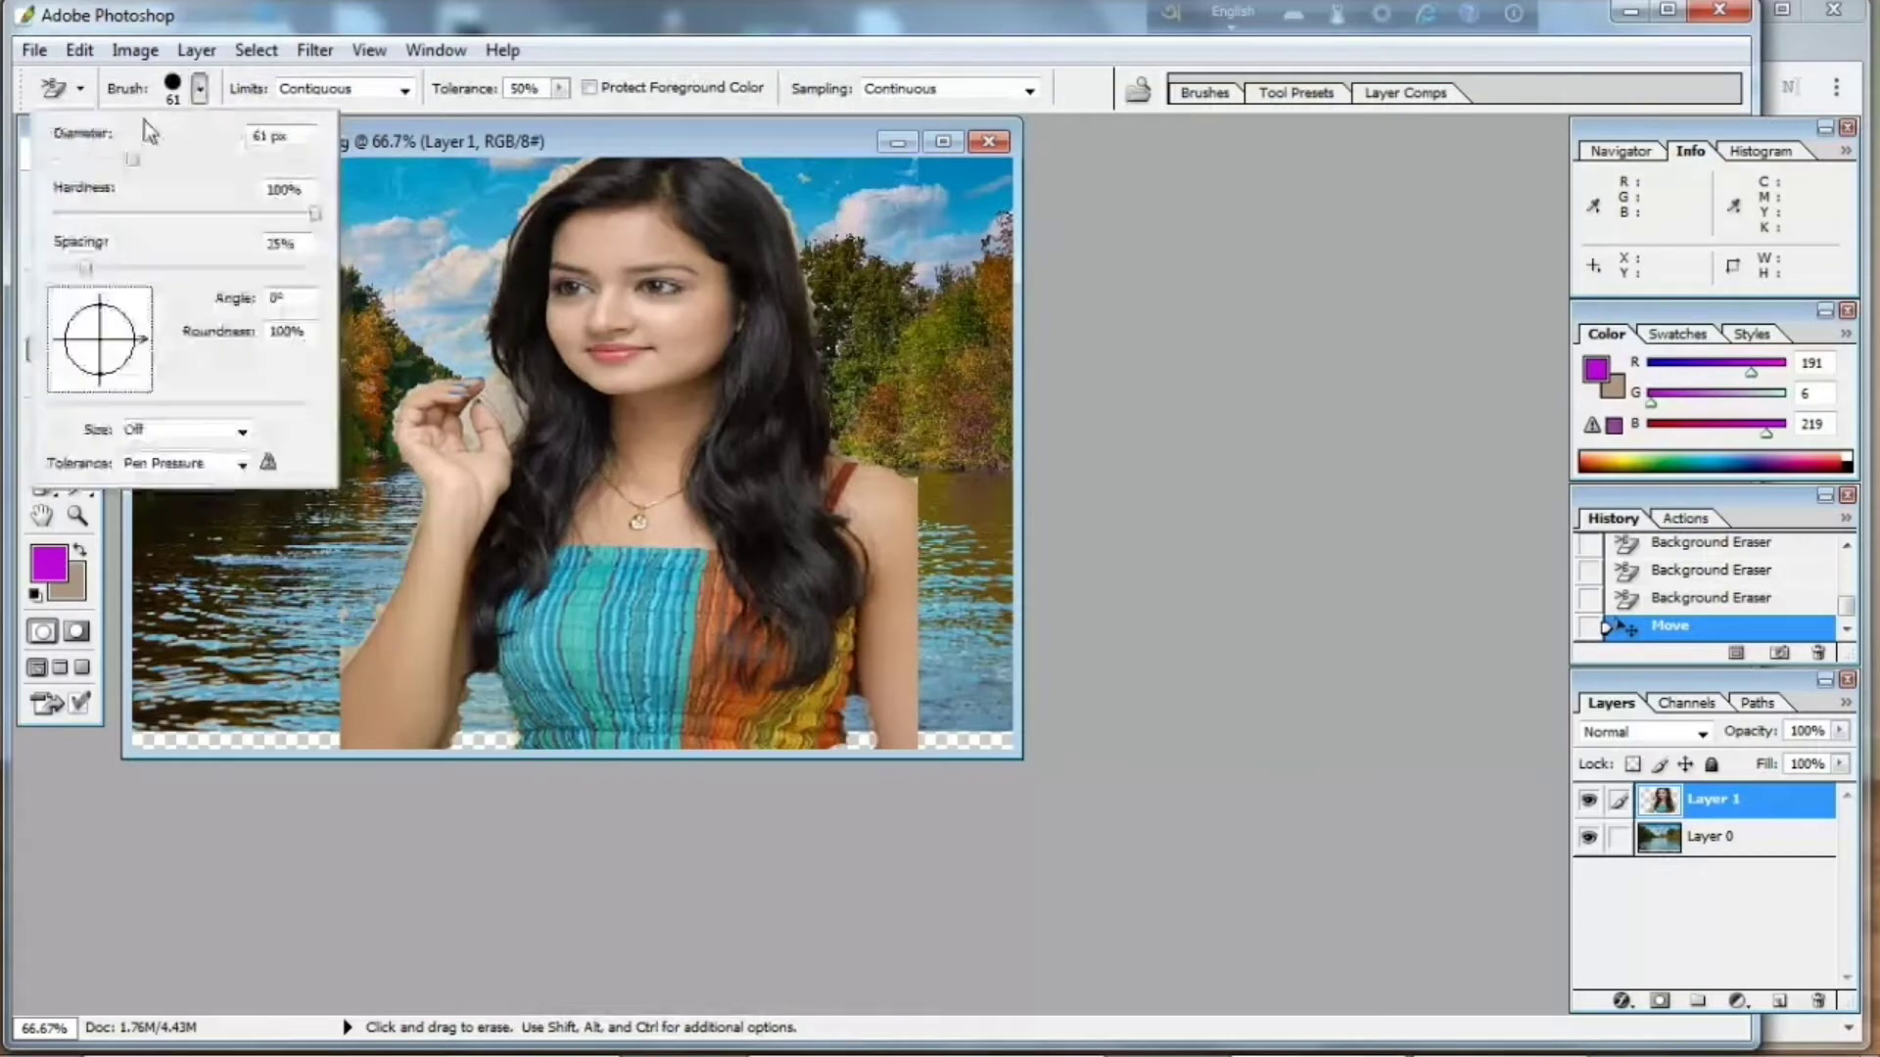
left_click(79, 158)
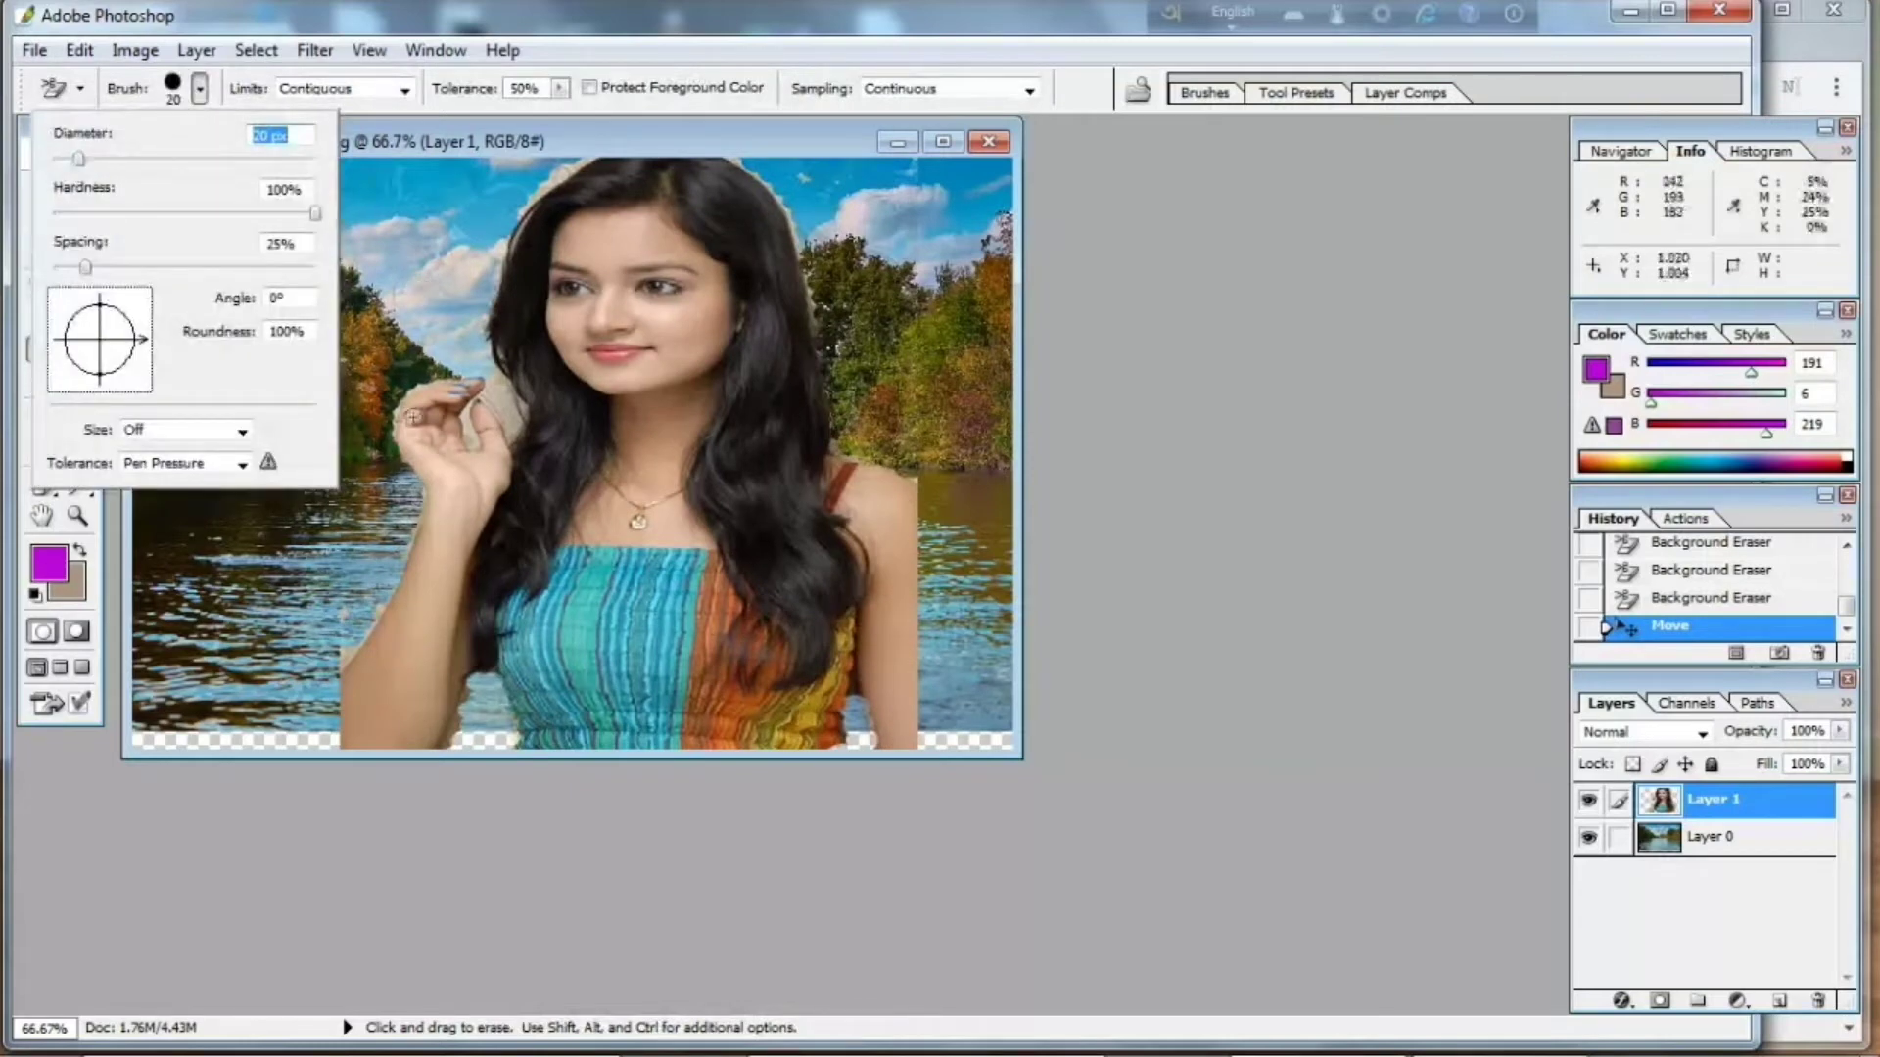
key("Return")
Erase the leftover backdrop fringe along the woman's hair, edges and beside her hand, undoing one stroke.
left_click_drag(336, 645, 370, 629)
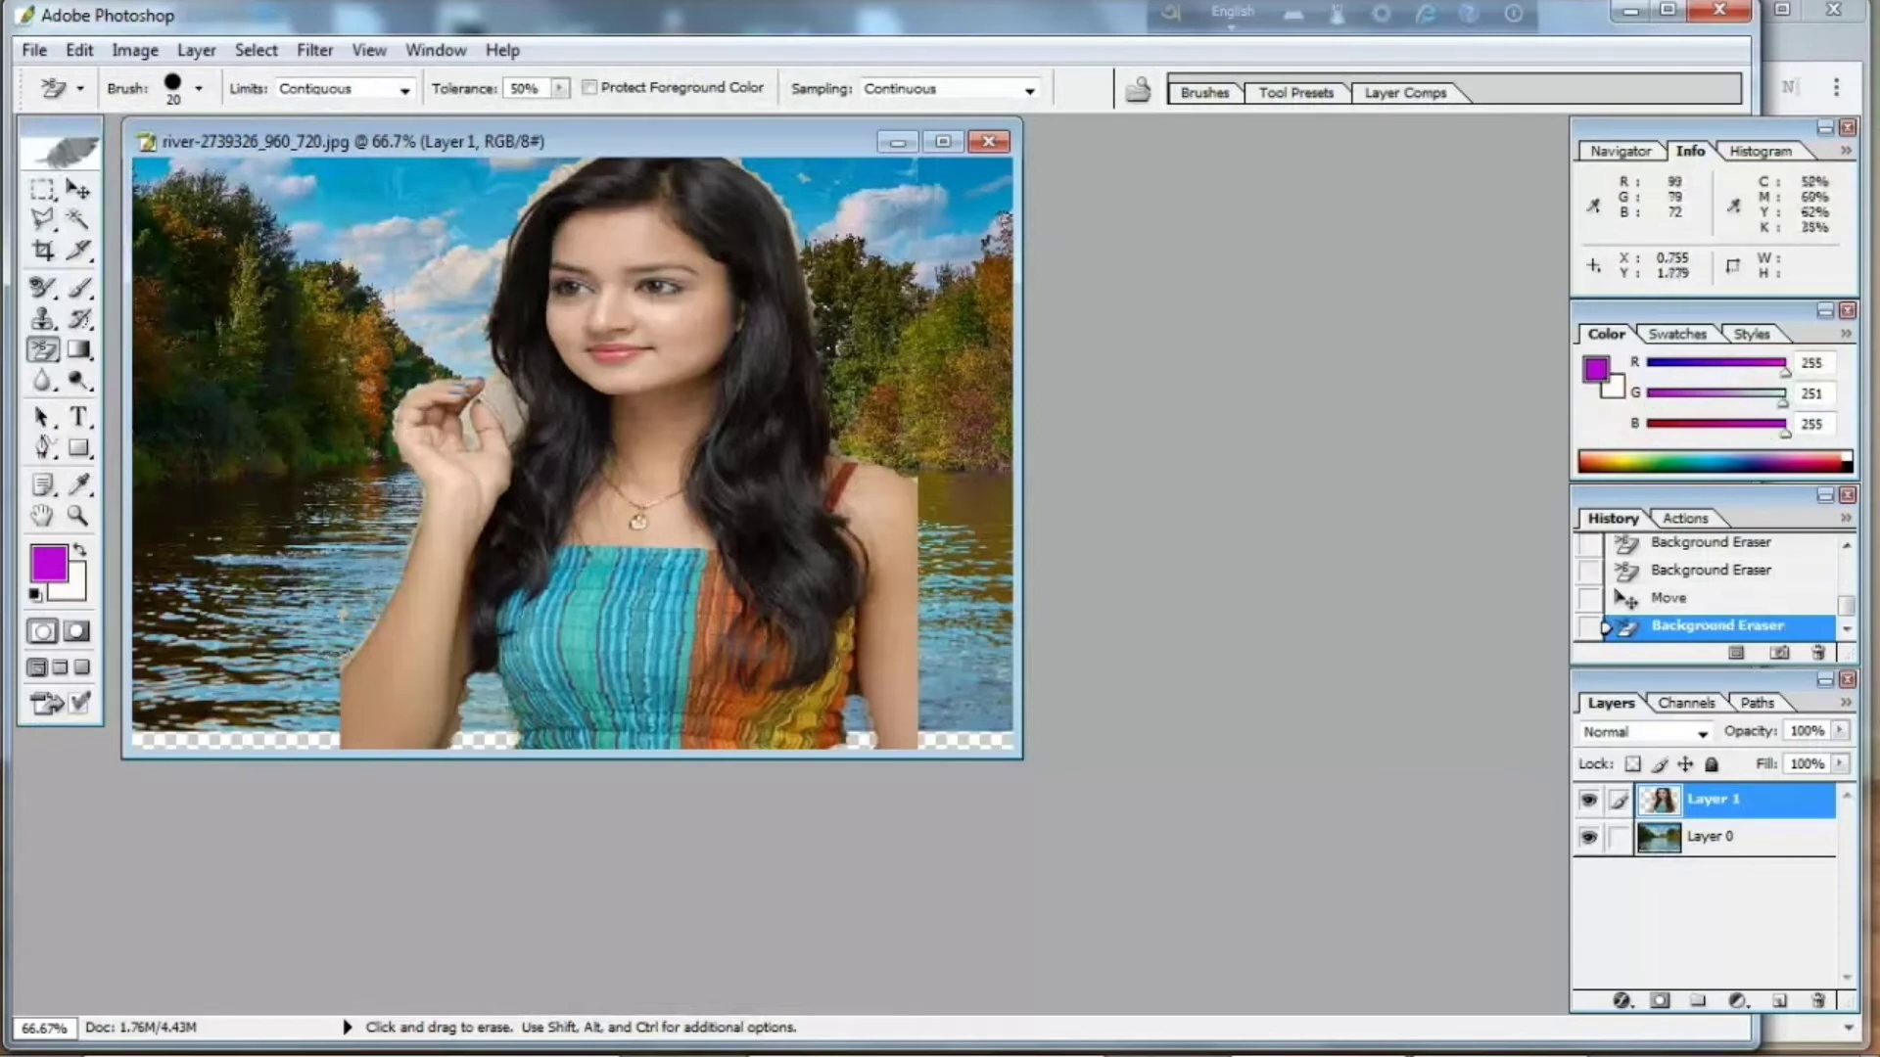
mouse_move(350, 643)
left_mouse_down()
mouse_move(341, 664)
mouse_move(364, 676)
left_mouse_up()
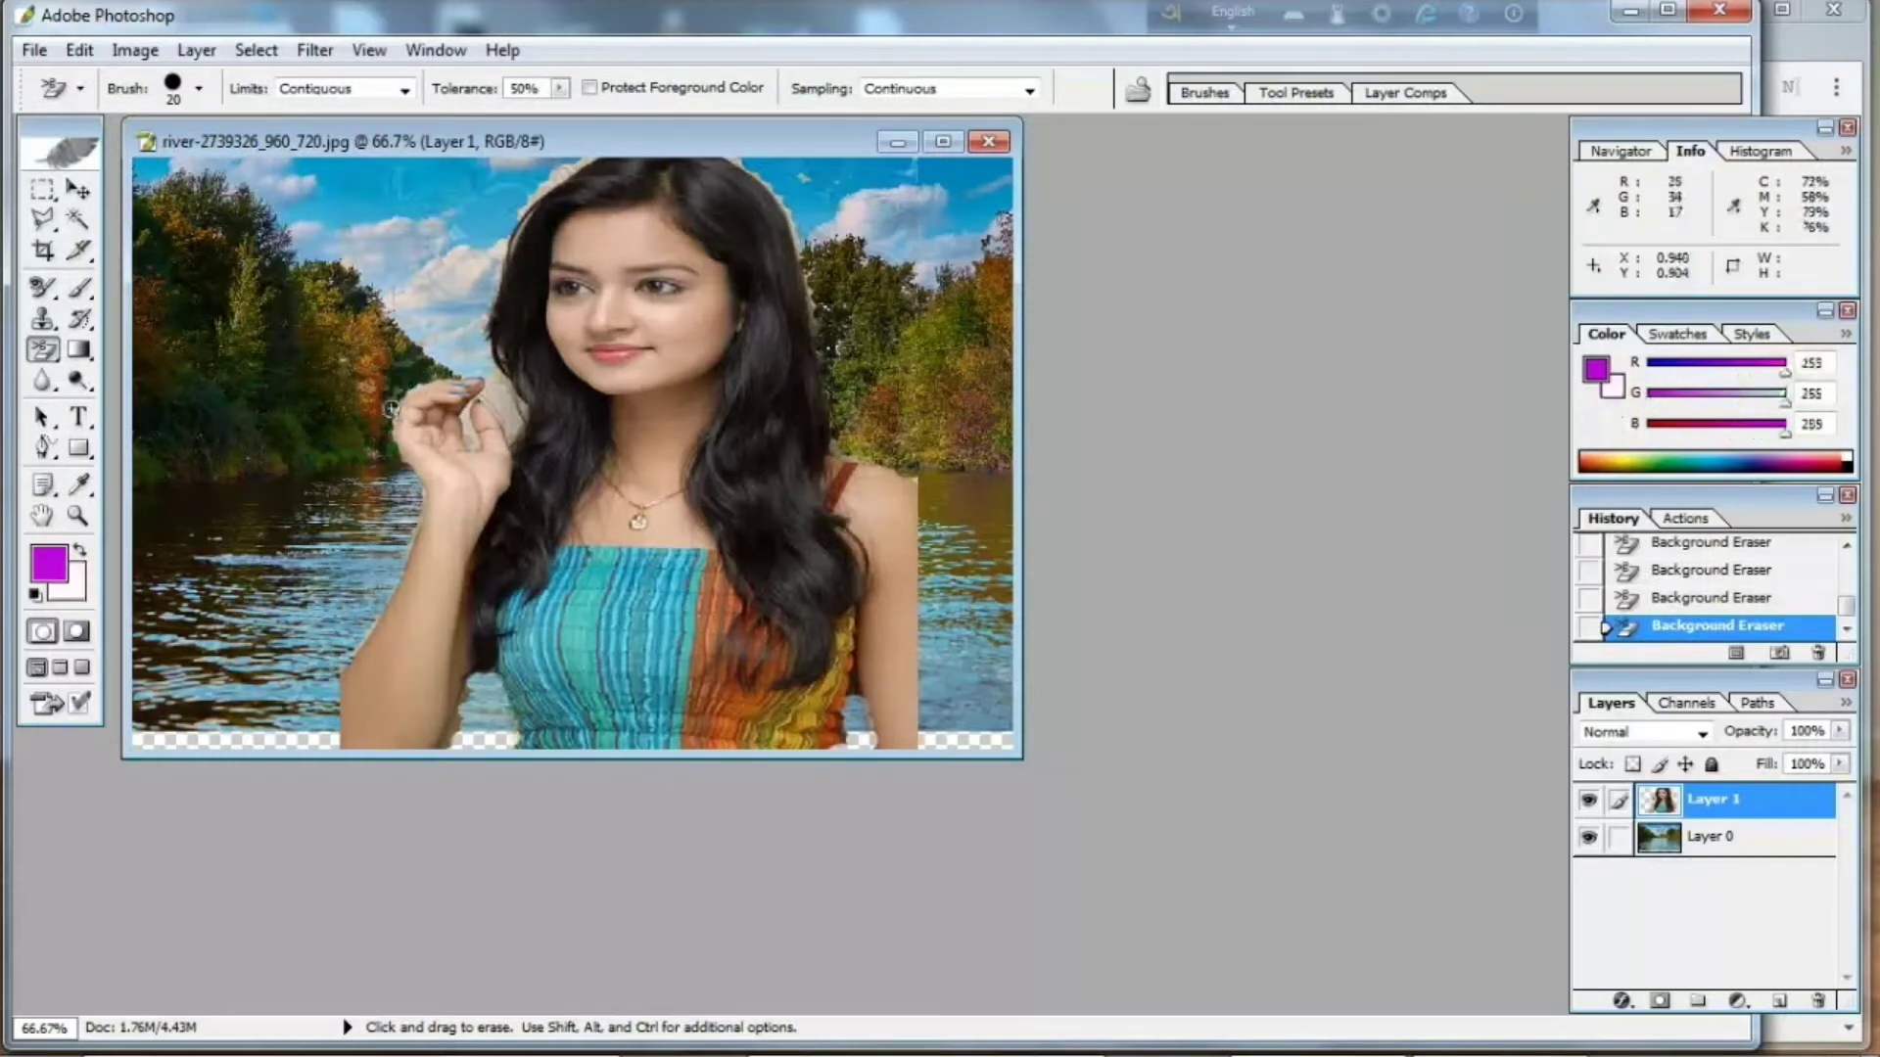
mouse_move(386, 436)
left_mouse_down()
mouse_move(866, 302)
mouse_move(823, 289)
mouse_move(826, 375)
mouse_move(940, 498)
left_mouse_up()
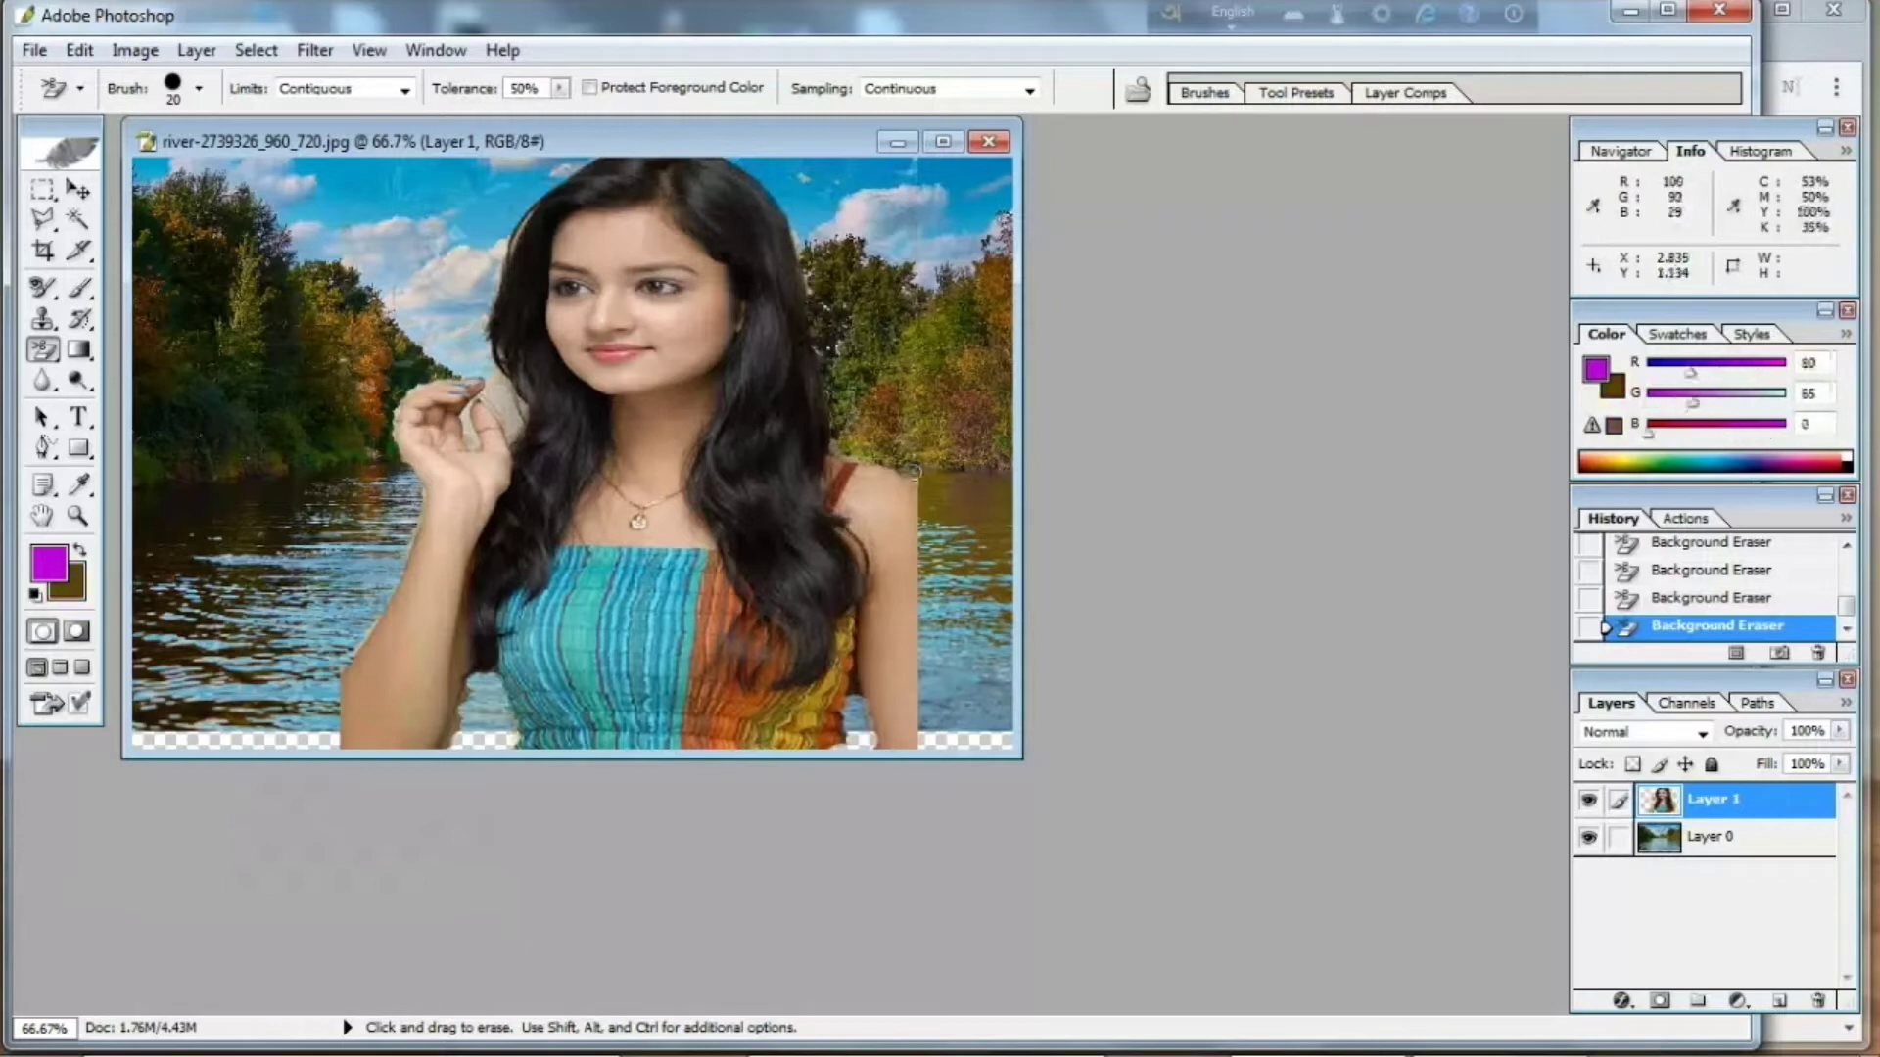
left_click(80, 50)
left_click(127, 82)
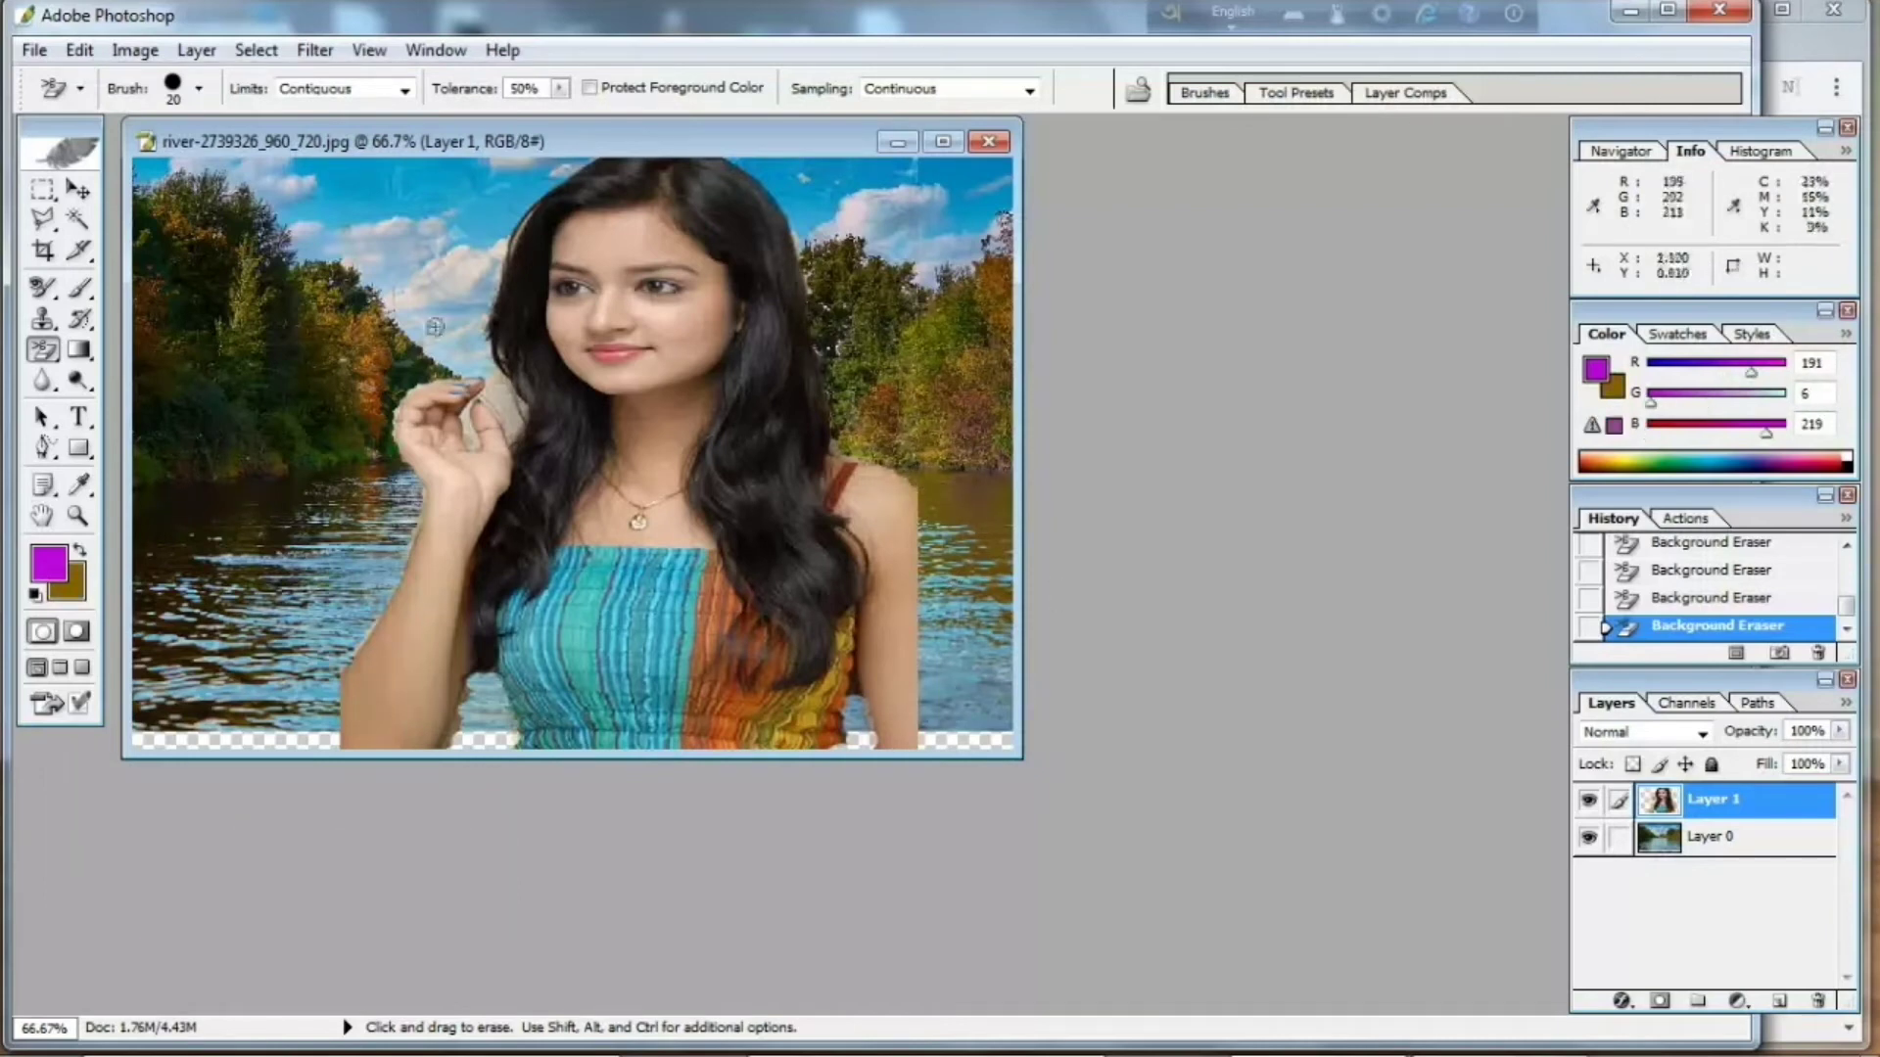
left_click_drag(370, 646, 348, 648)
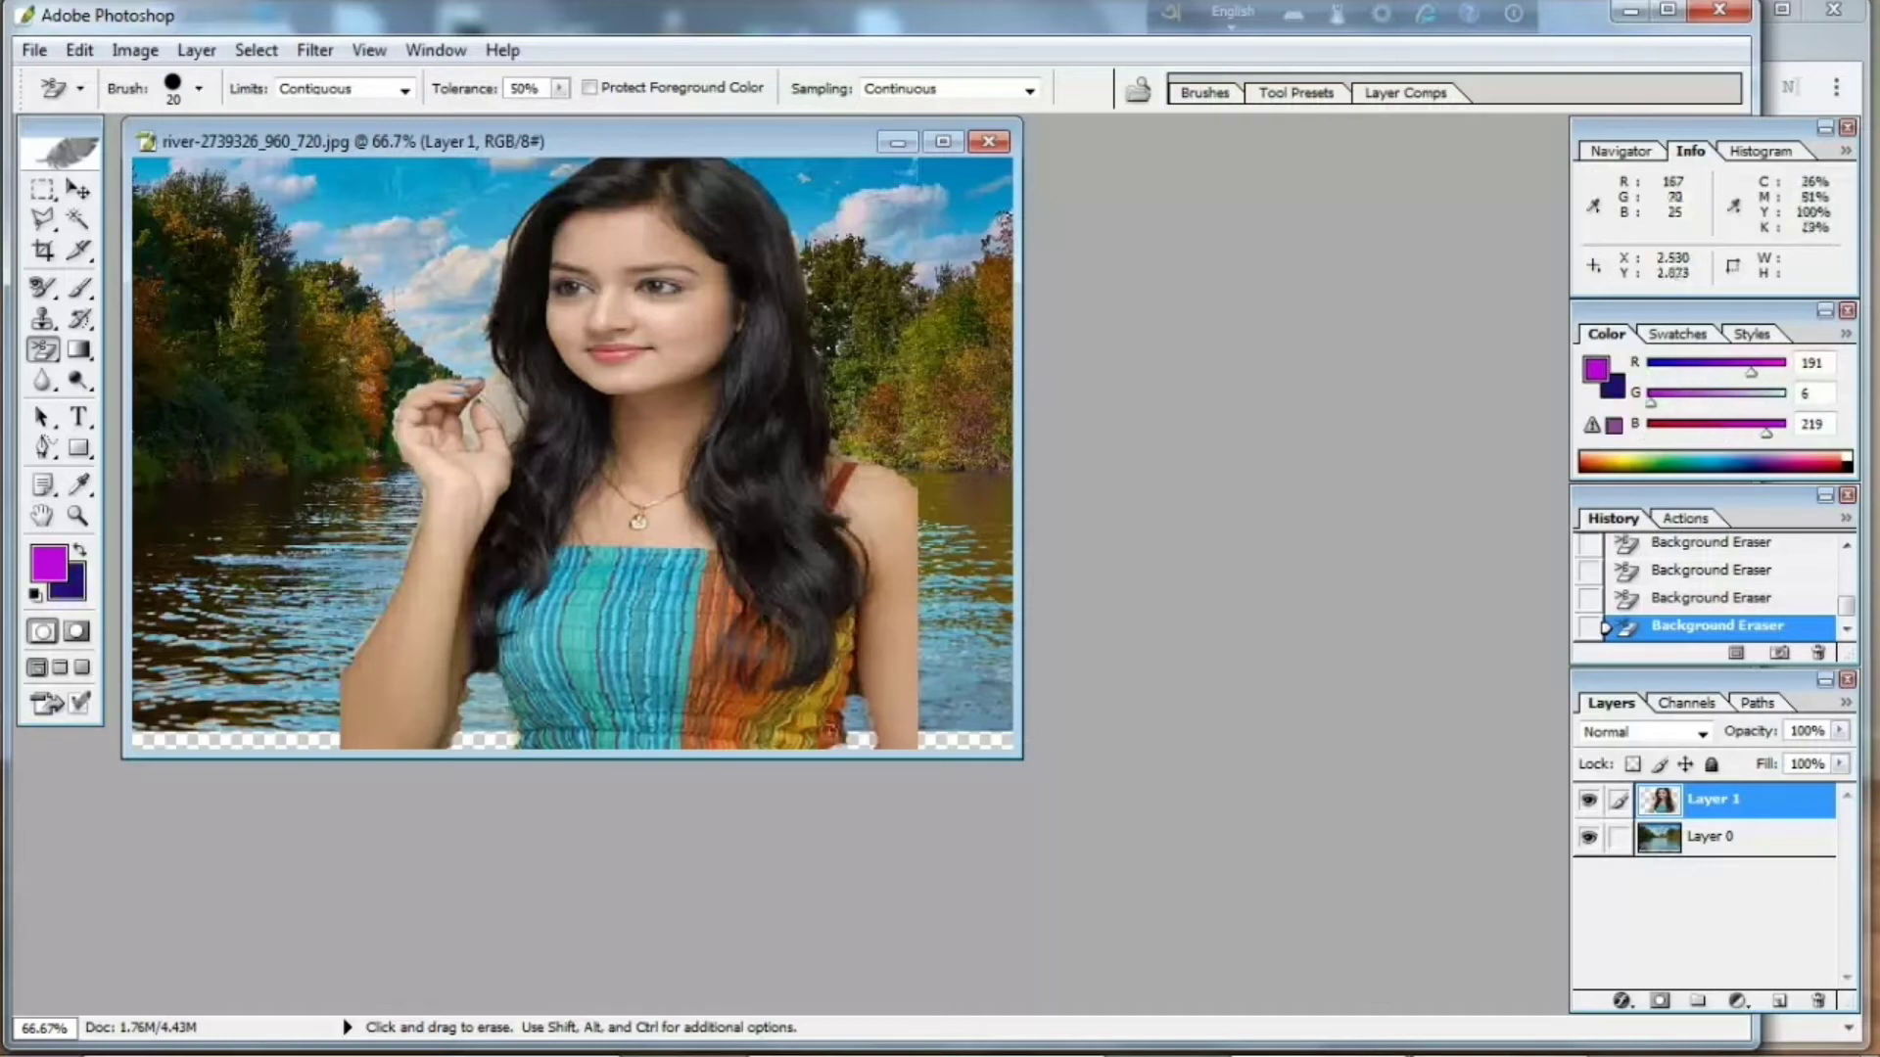
left_click_drag(494, 377, 509, 431)
Scale Layer 1 down and move the woman to the lower right, standing in the river.
key("ctrl+t")
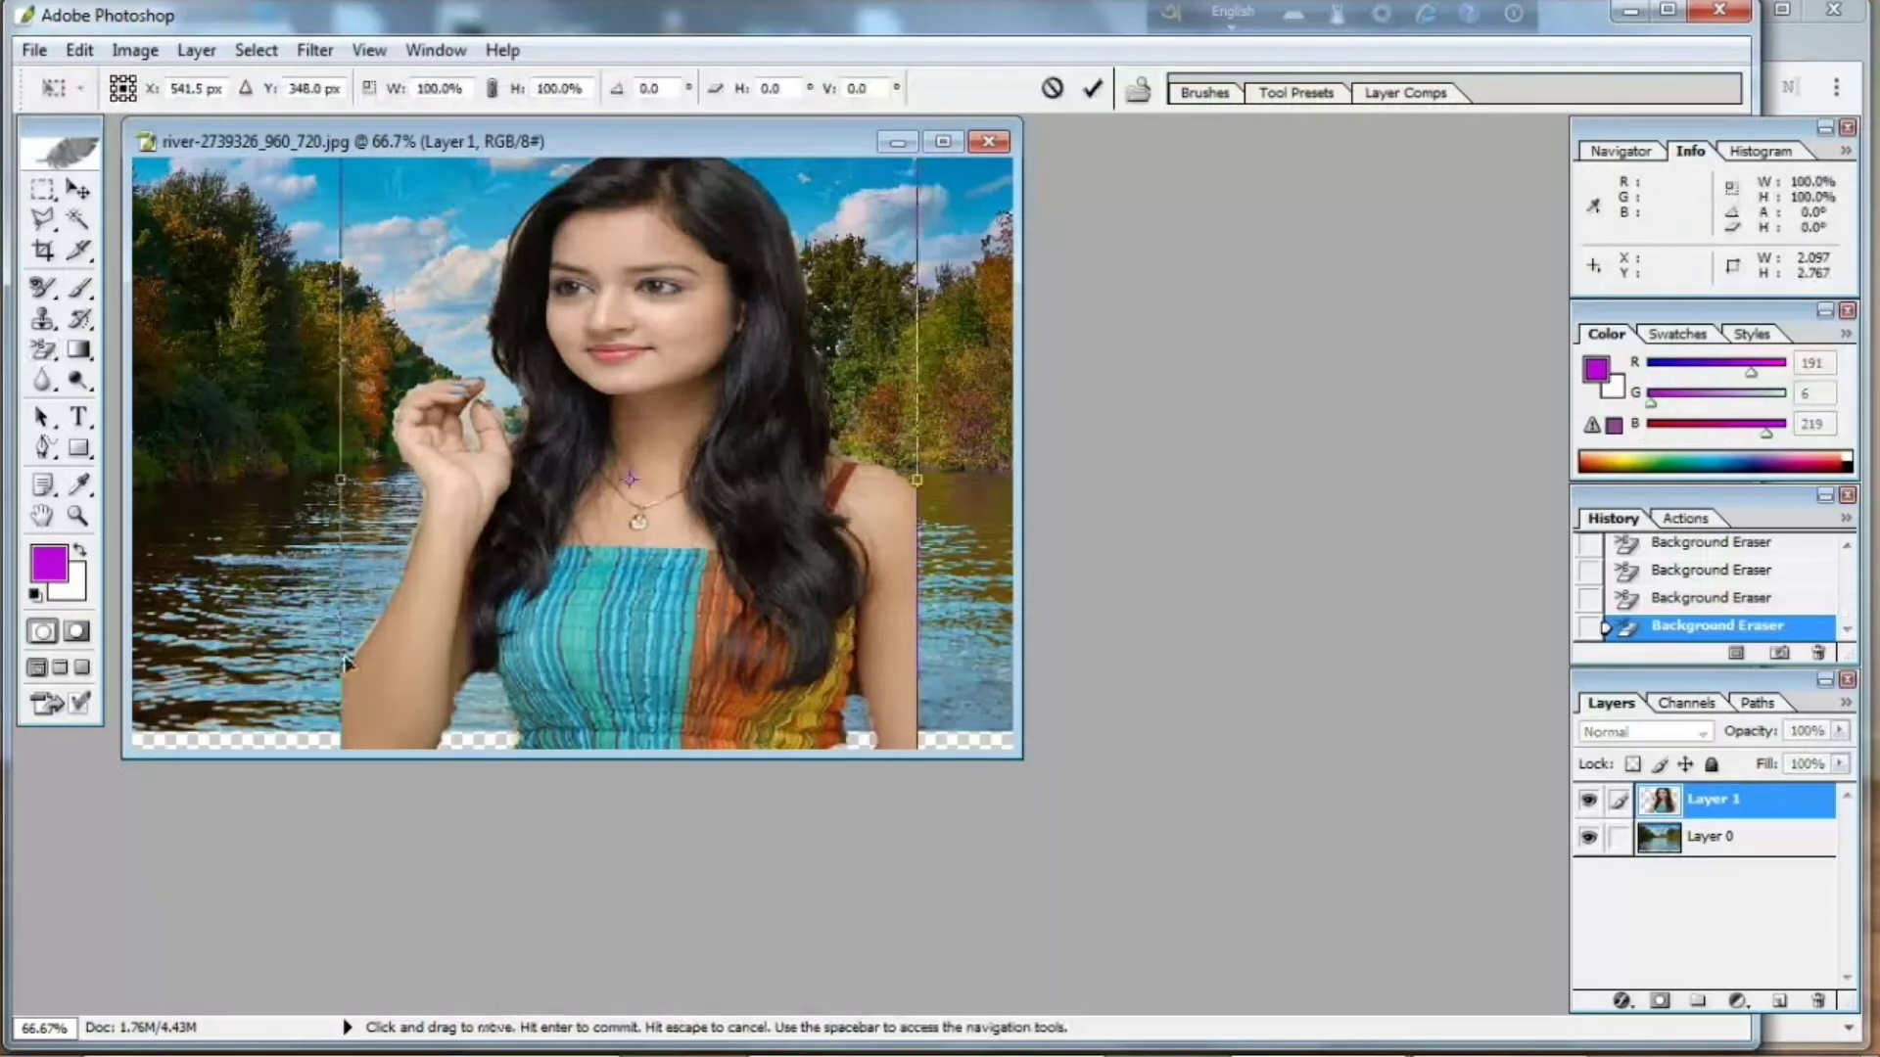
left_click_drag(340, 480, 402, 479)
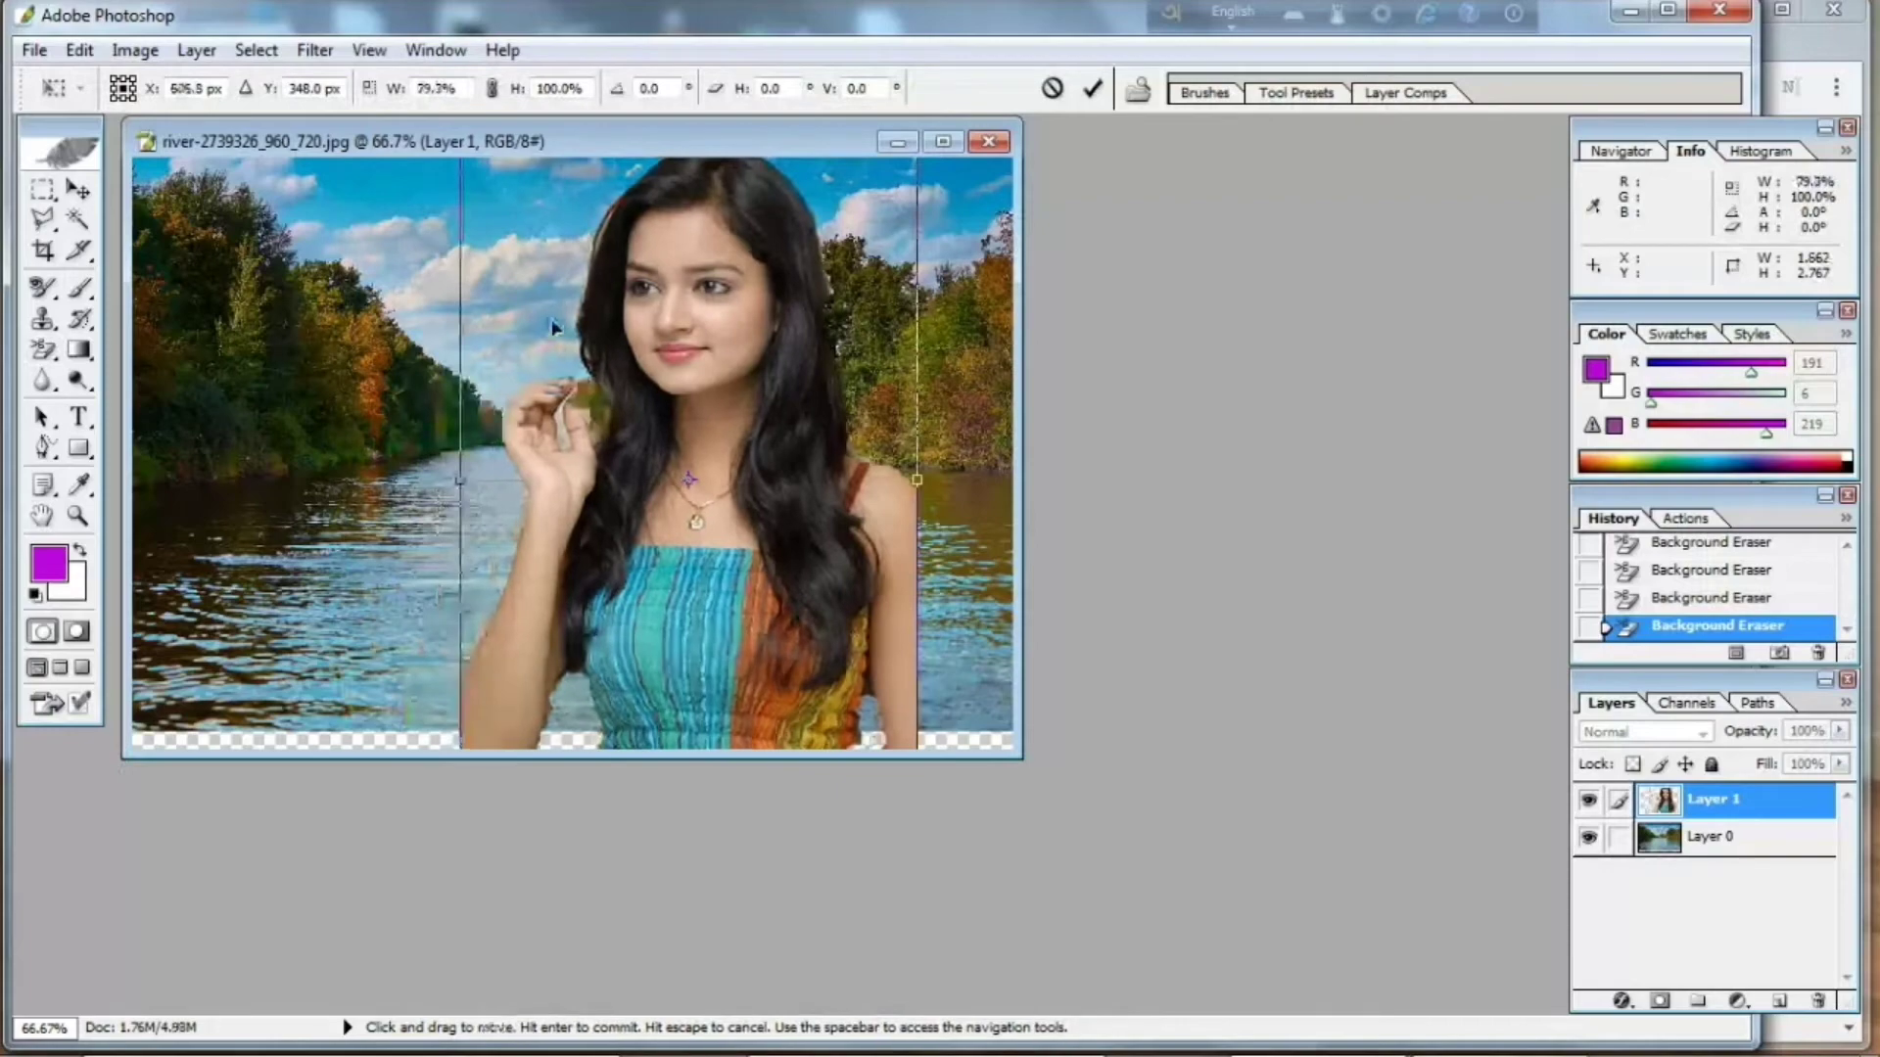
left_click_drag(489, 372, 496, 461)
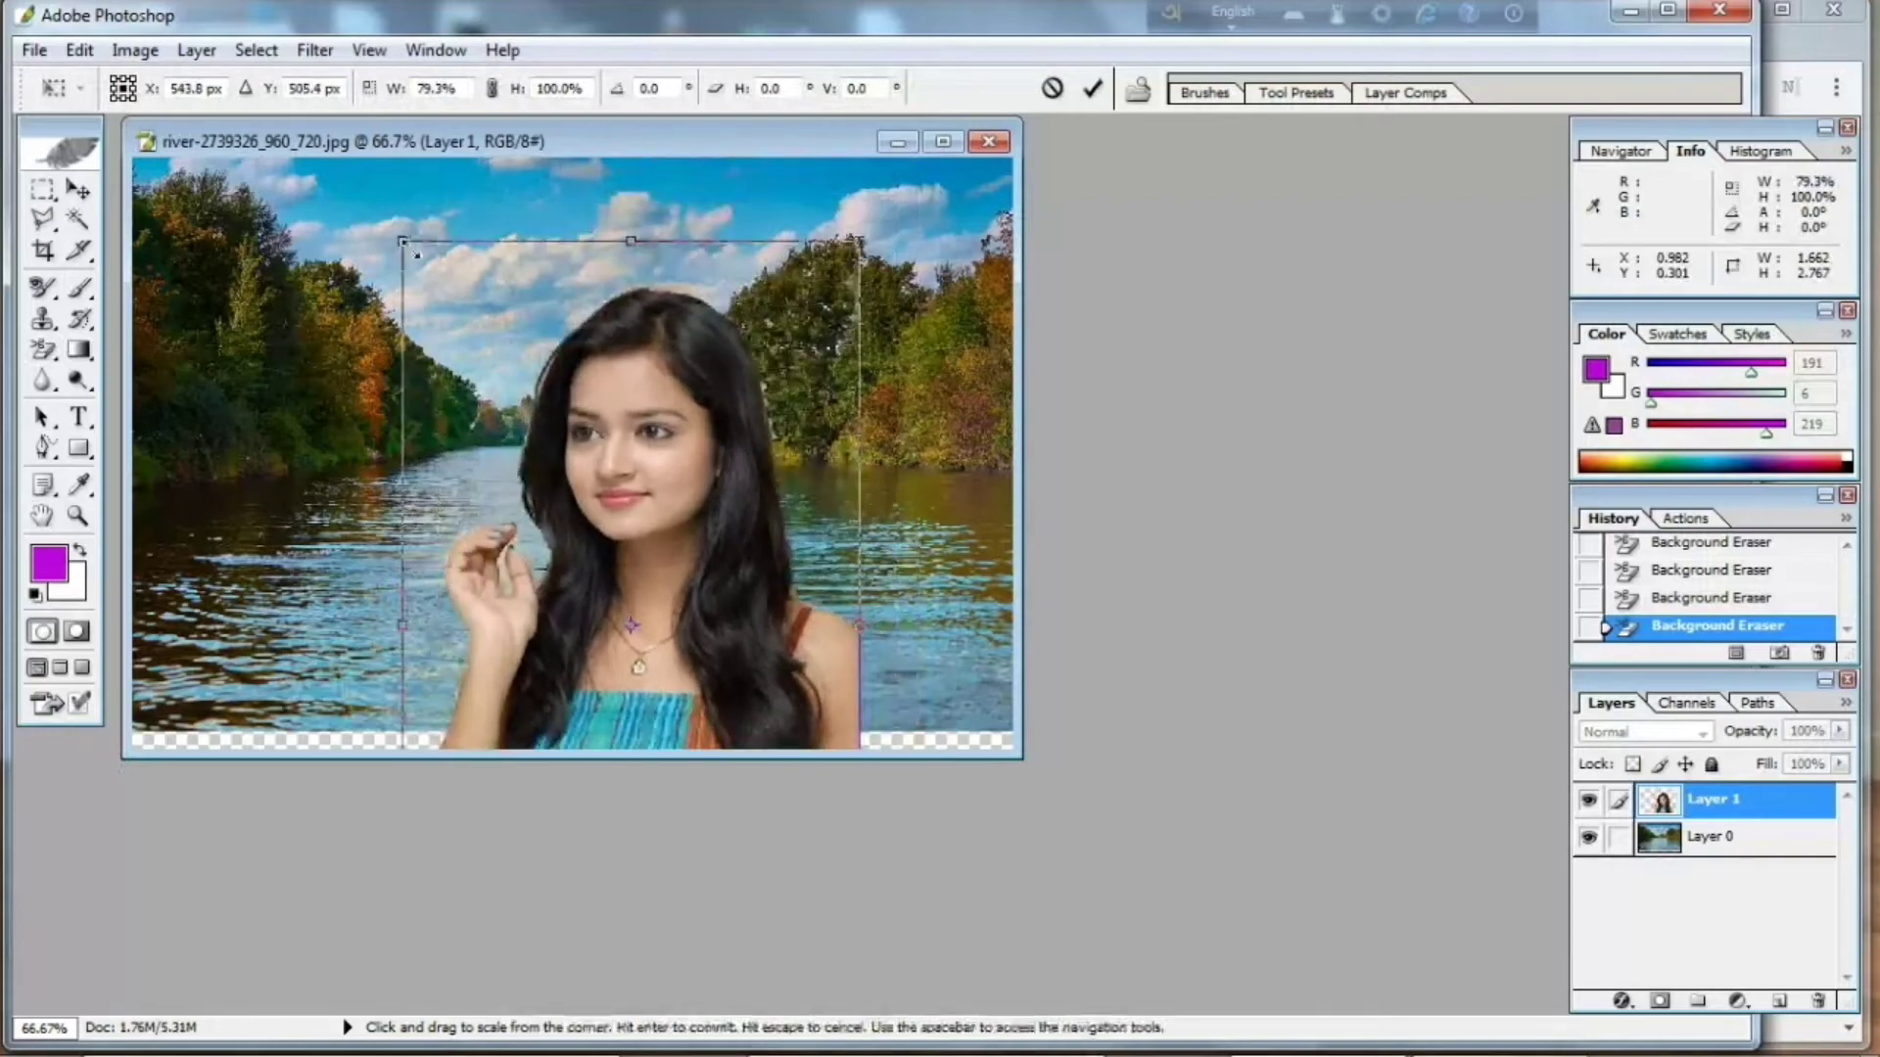
mouse_move(402, 240)
left_mouse_down()
mouse_move(497, 566)
mouse_move(445, 291)
mouse_move(516, 403)
left_mouse_up()
left_click_drag(605, 520, 755, 411)
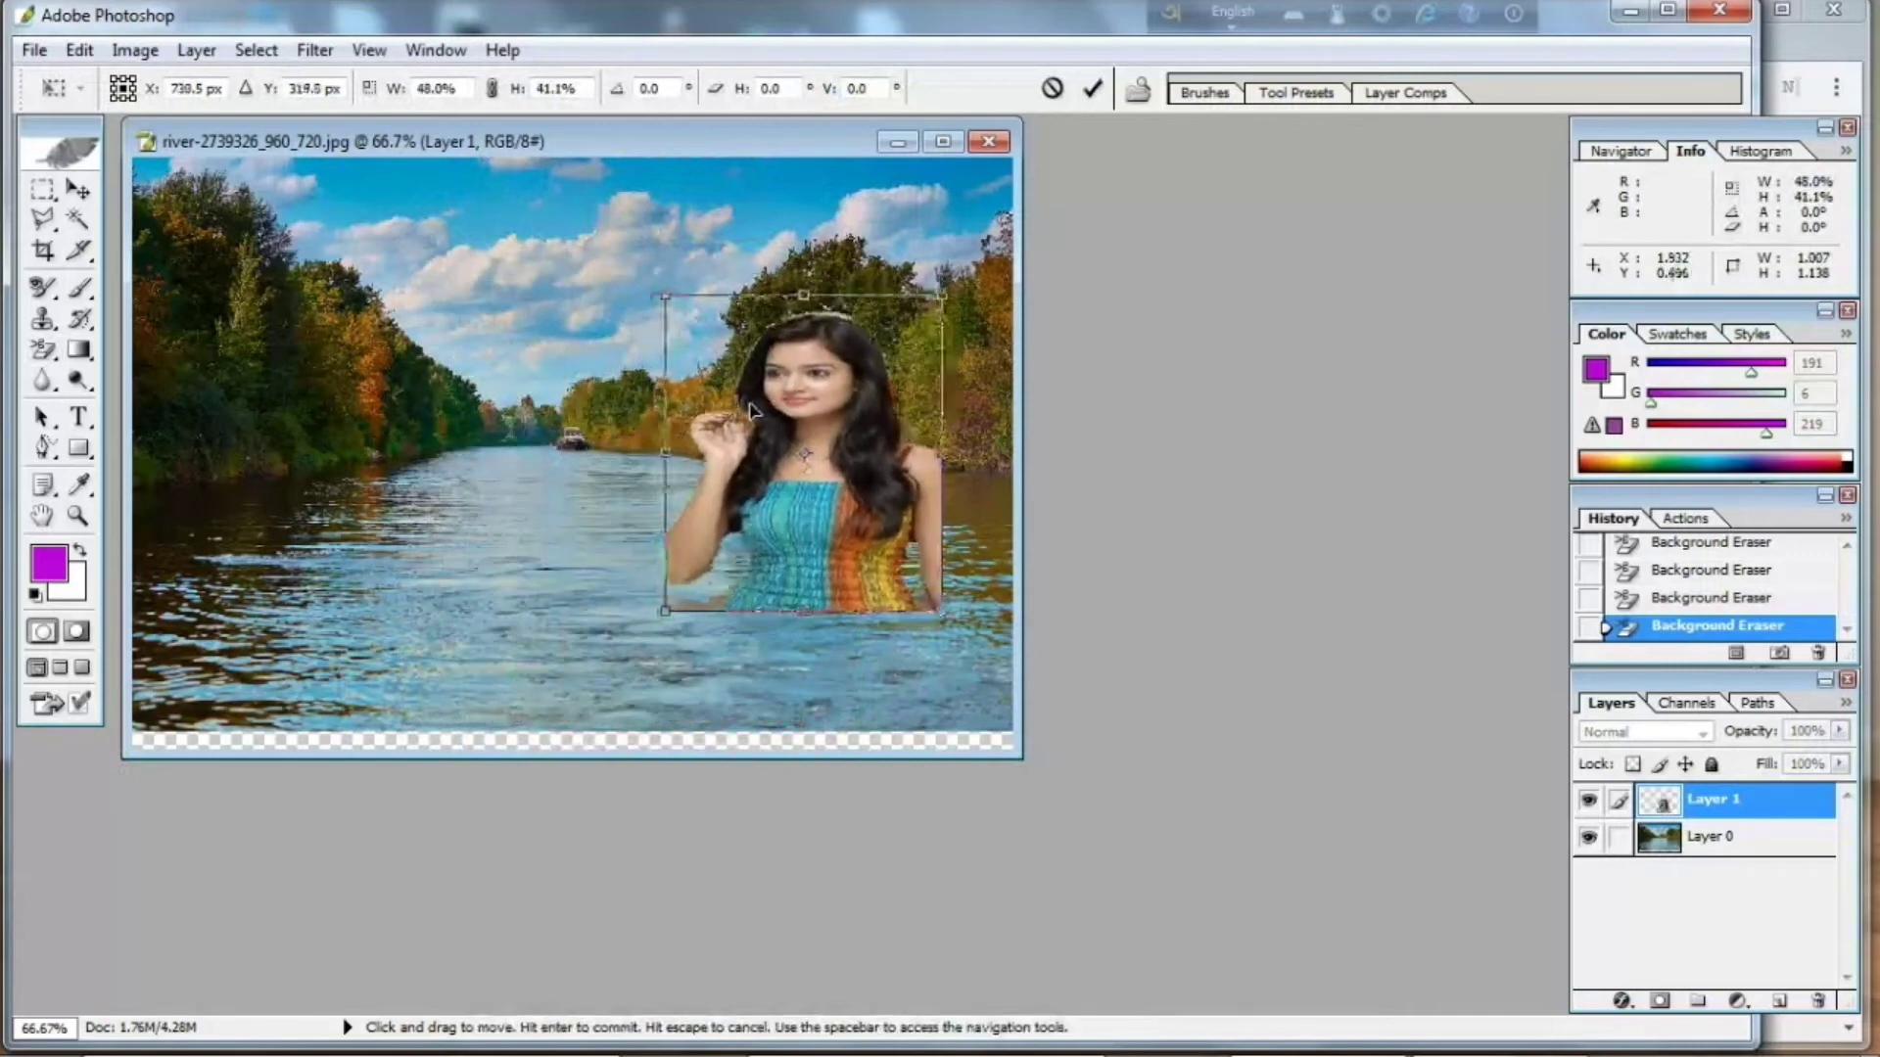
left_click_drag(667, 612, 585, 667)
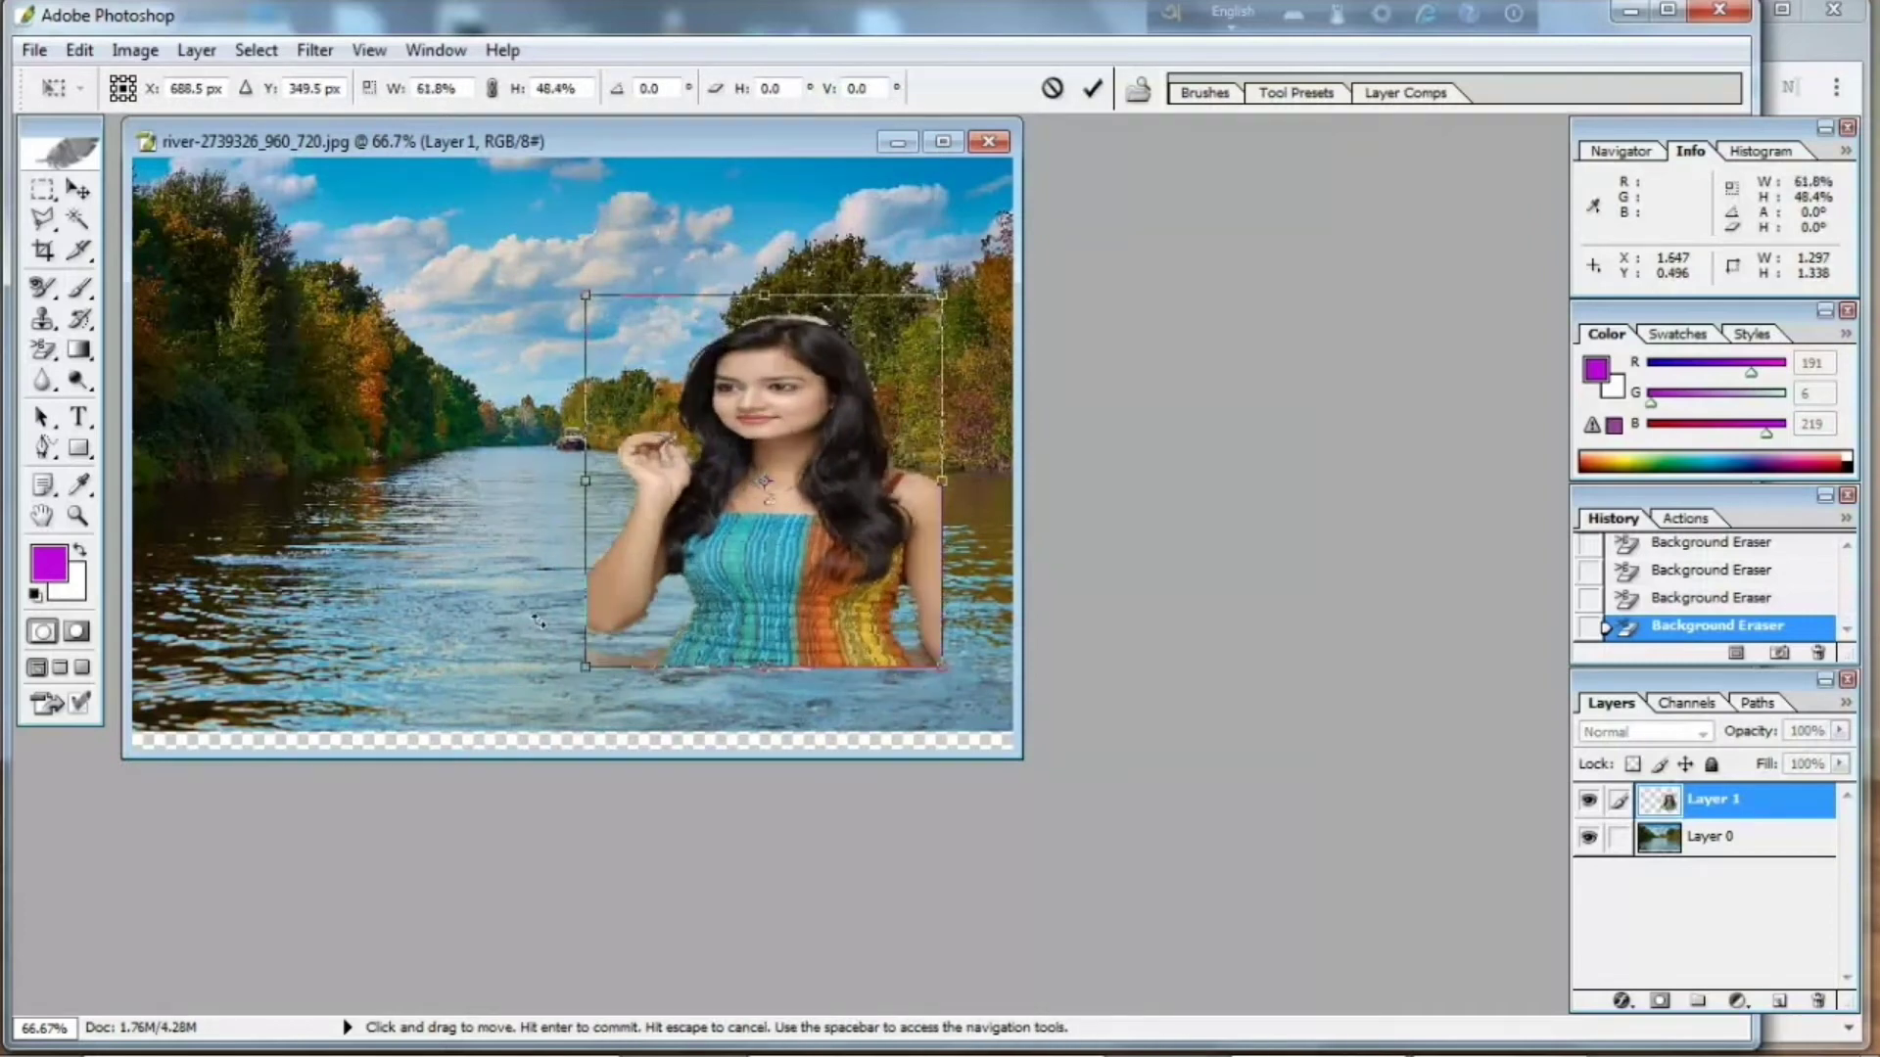
left_click(81, 196)
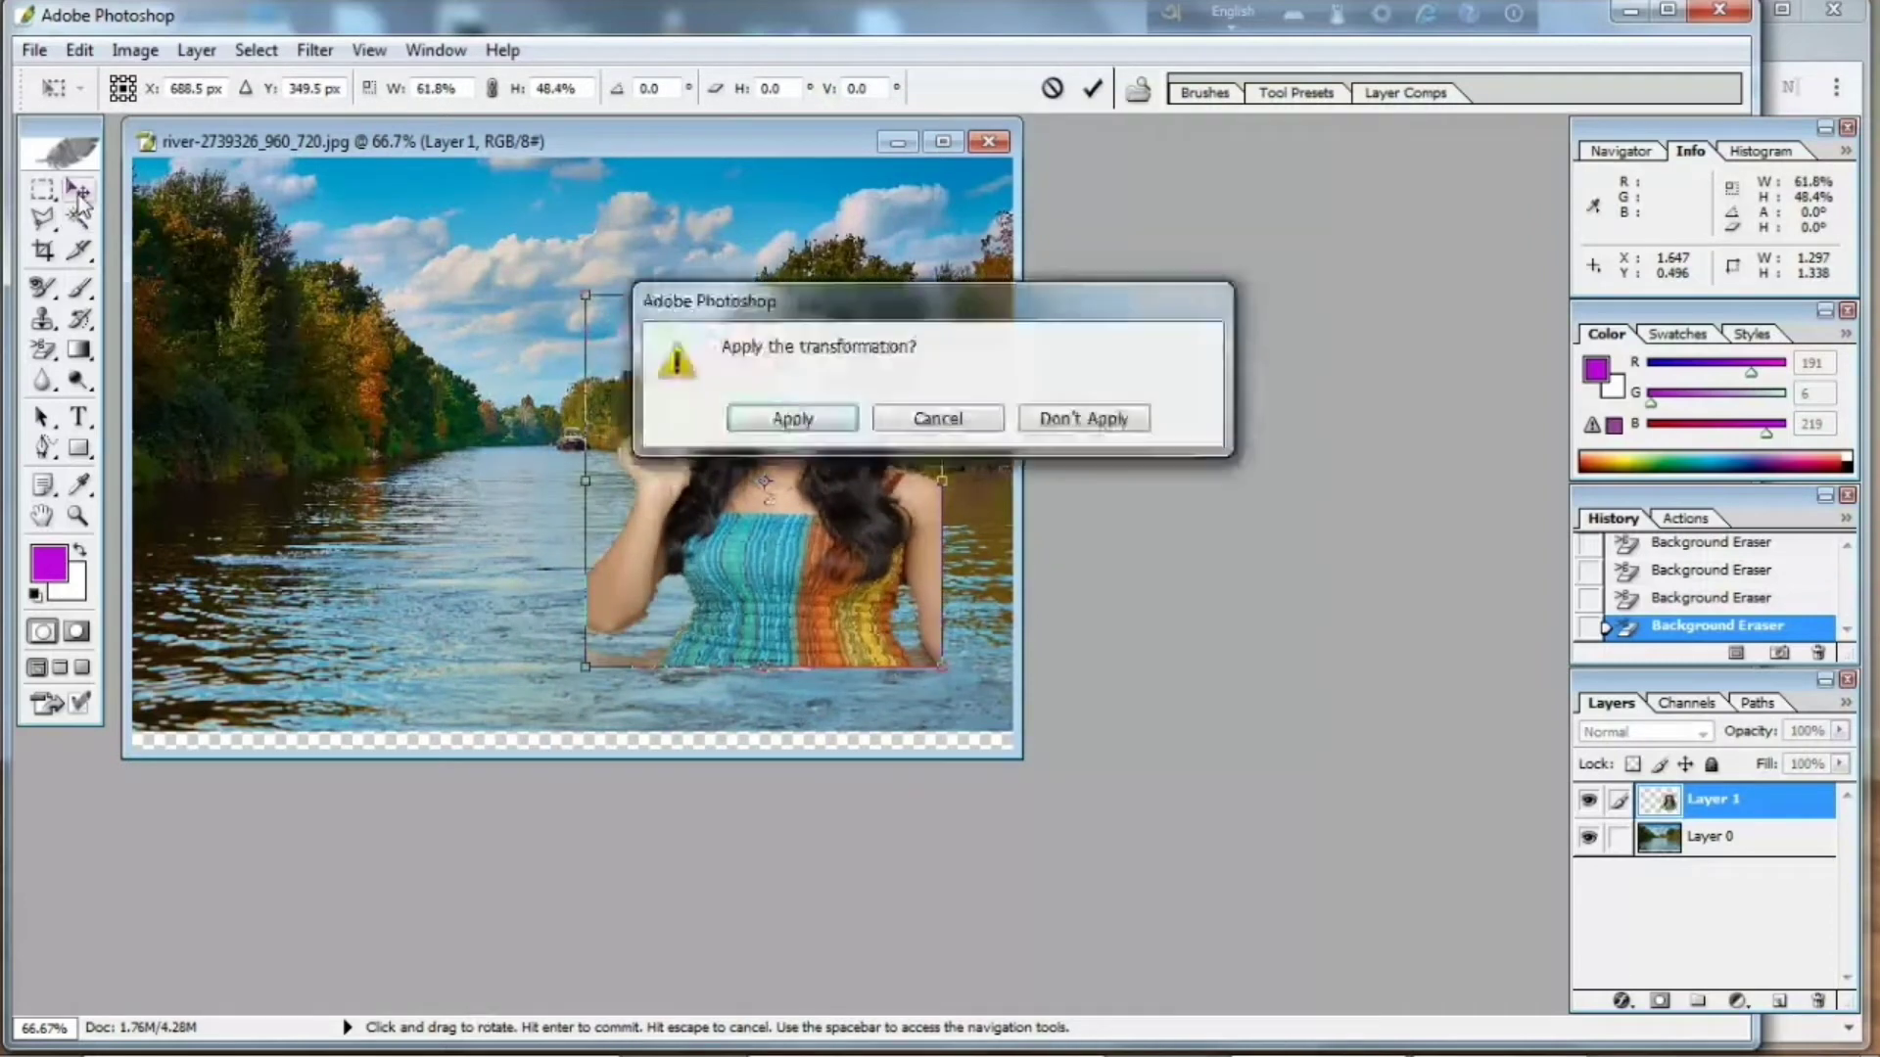
left_click(764, 421)
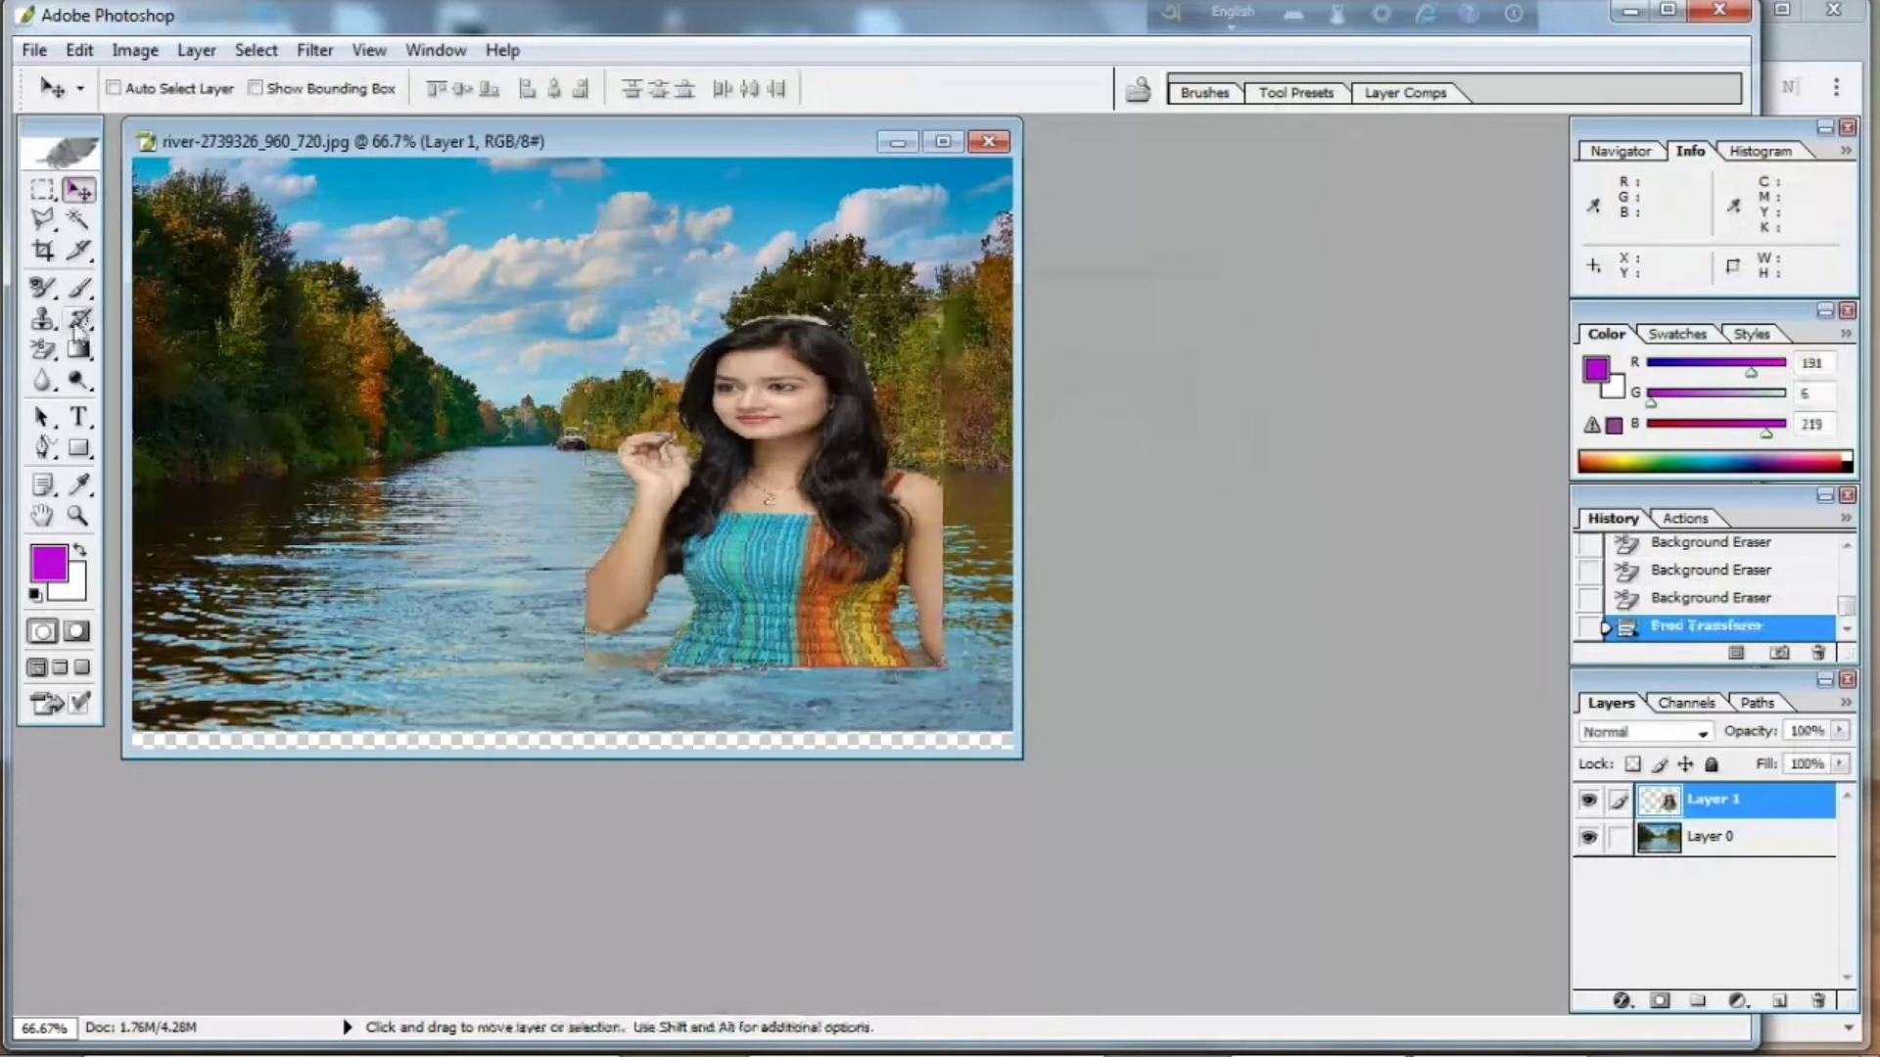
Switch back to the Background Eraser and touch up the edges around her dress.
left_click(43, 350)
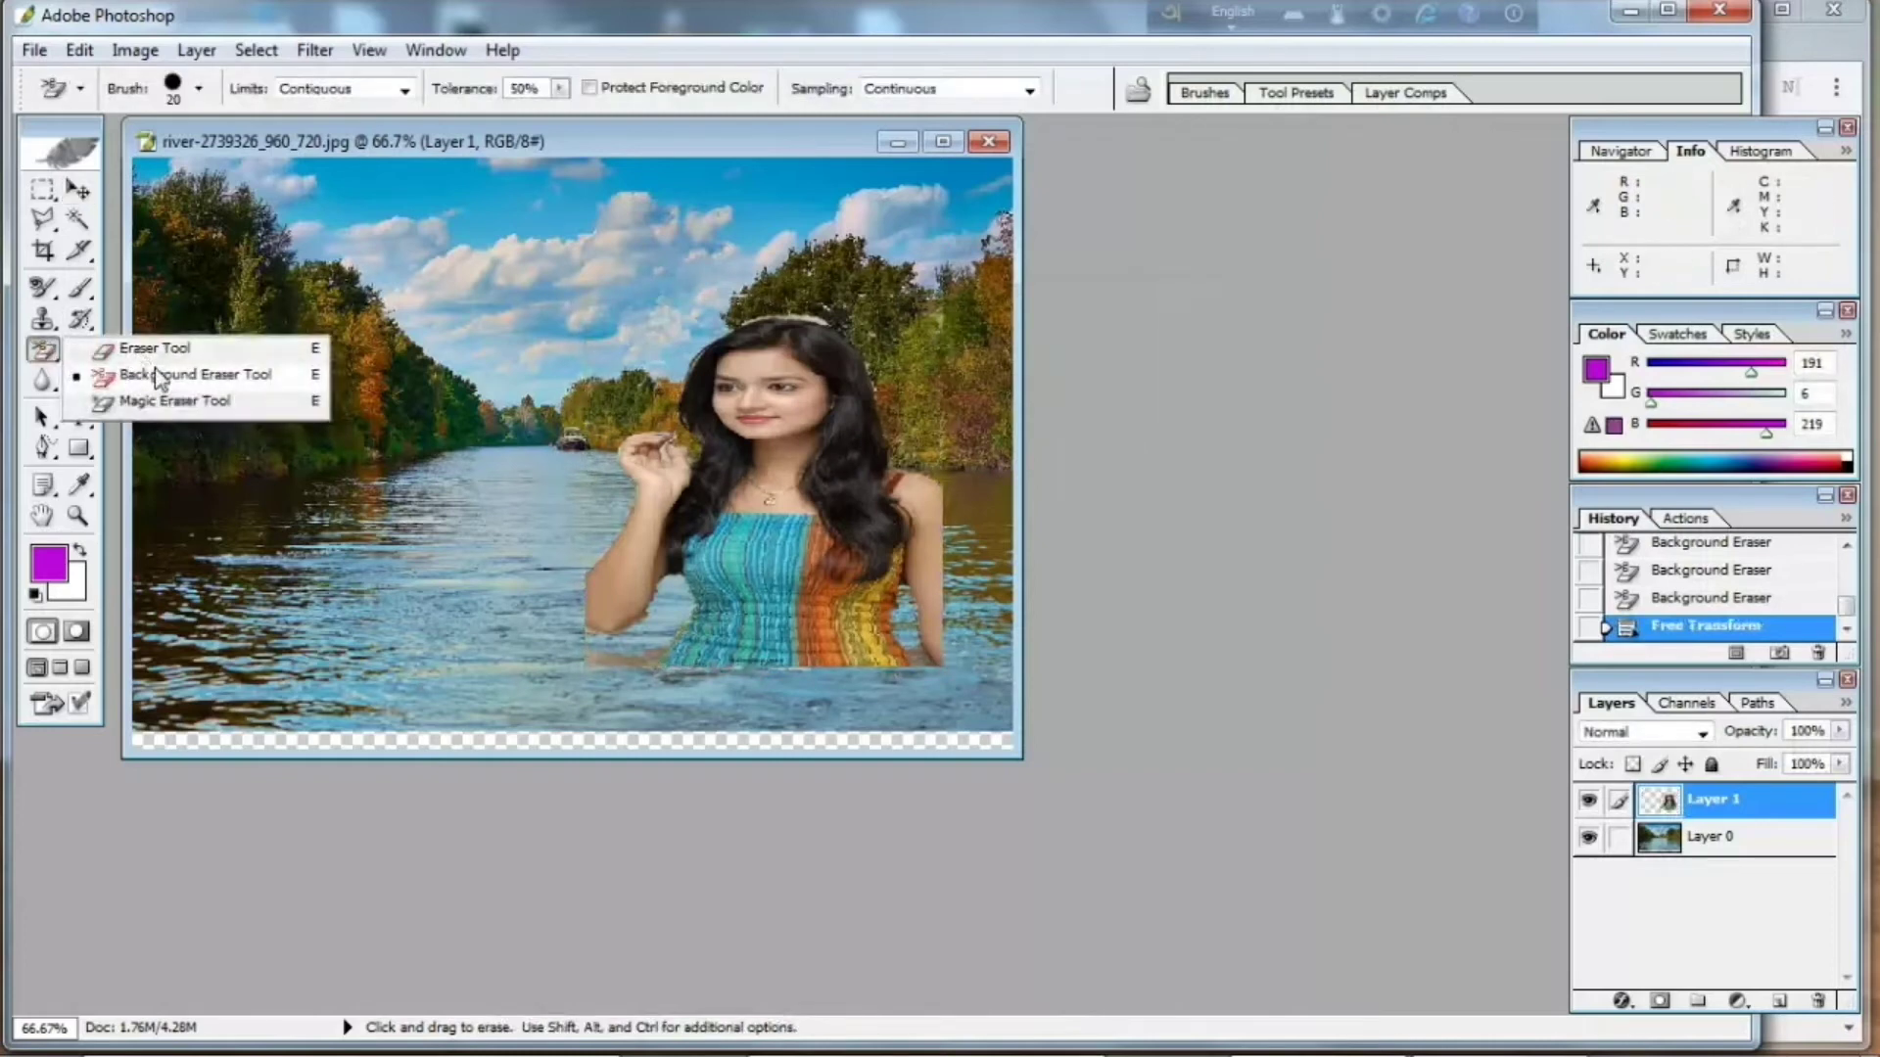
left_click(159, 377)
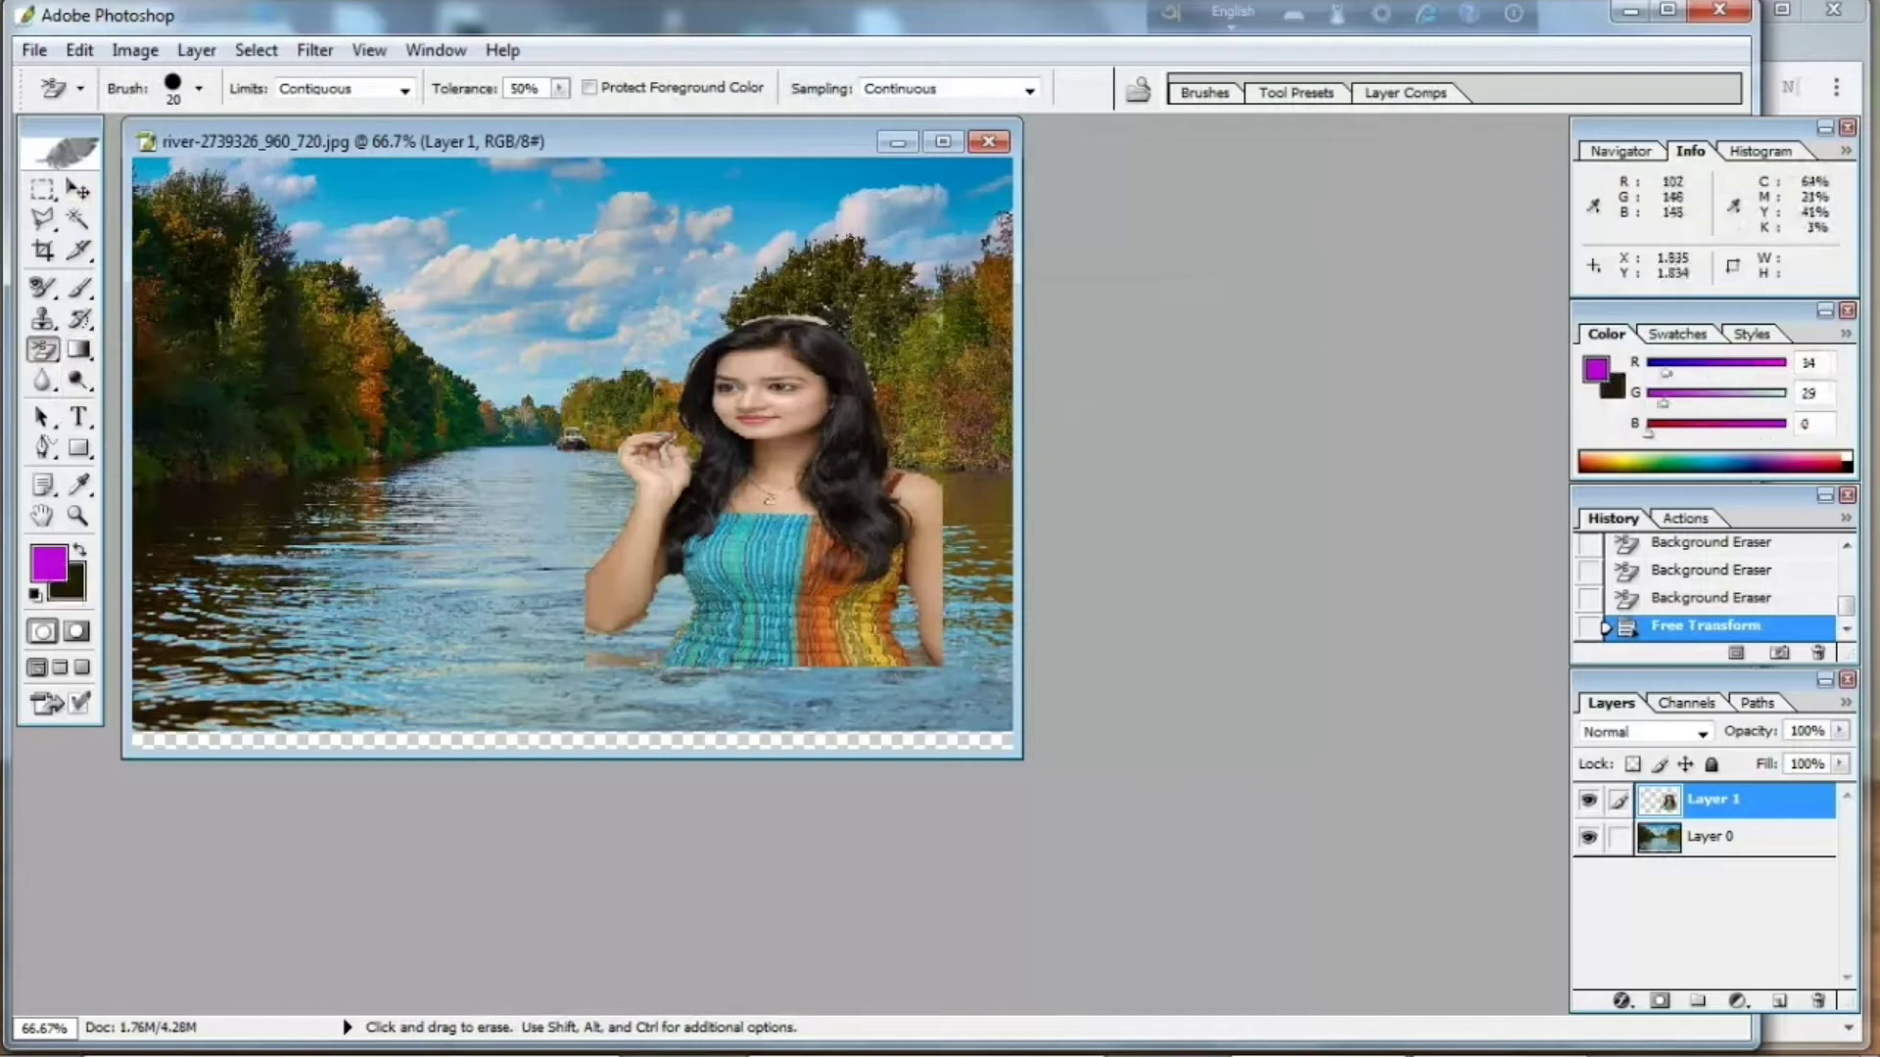
left_click_drag(641, 612, 674, 617)
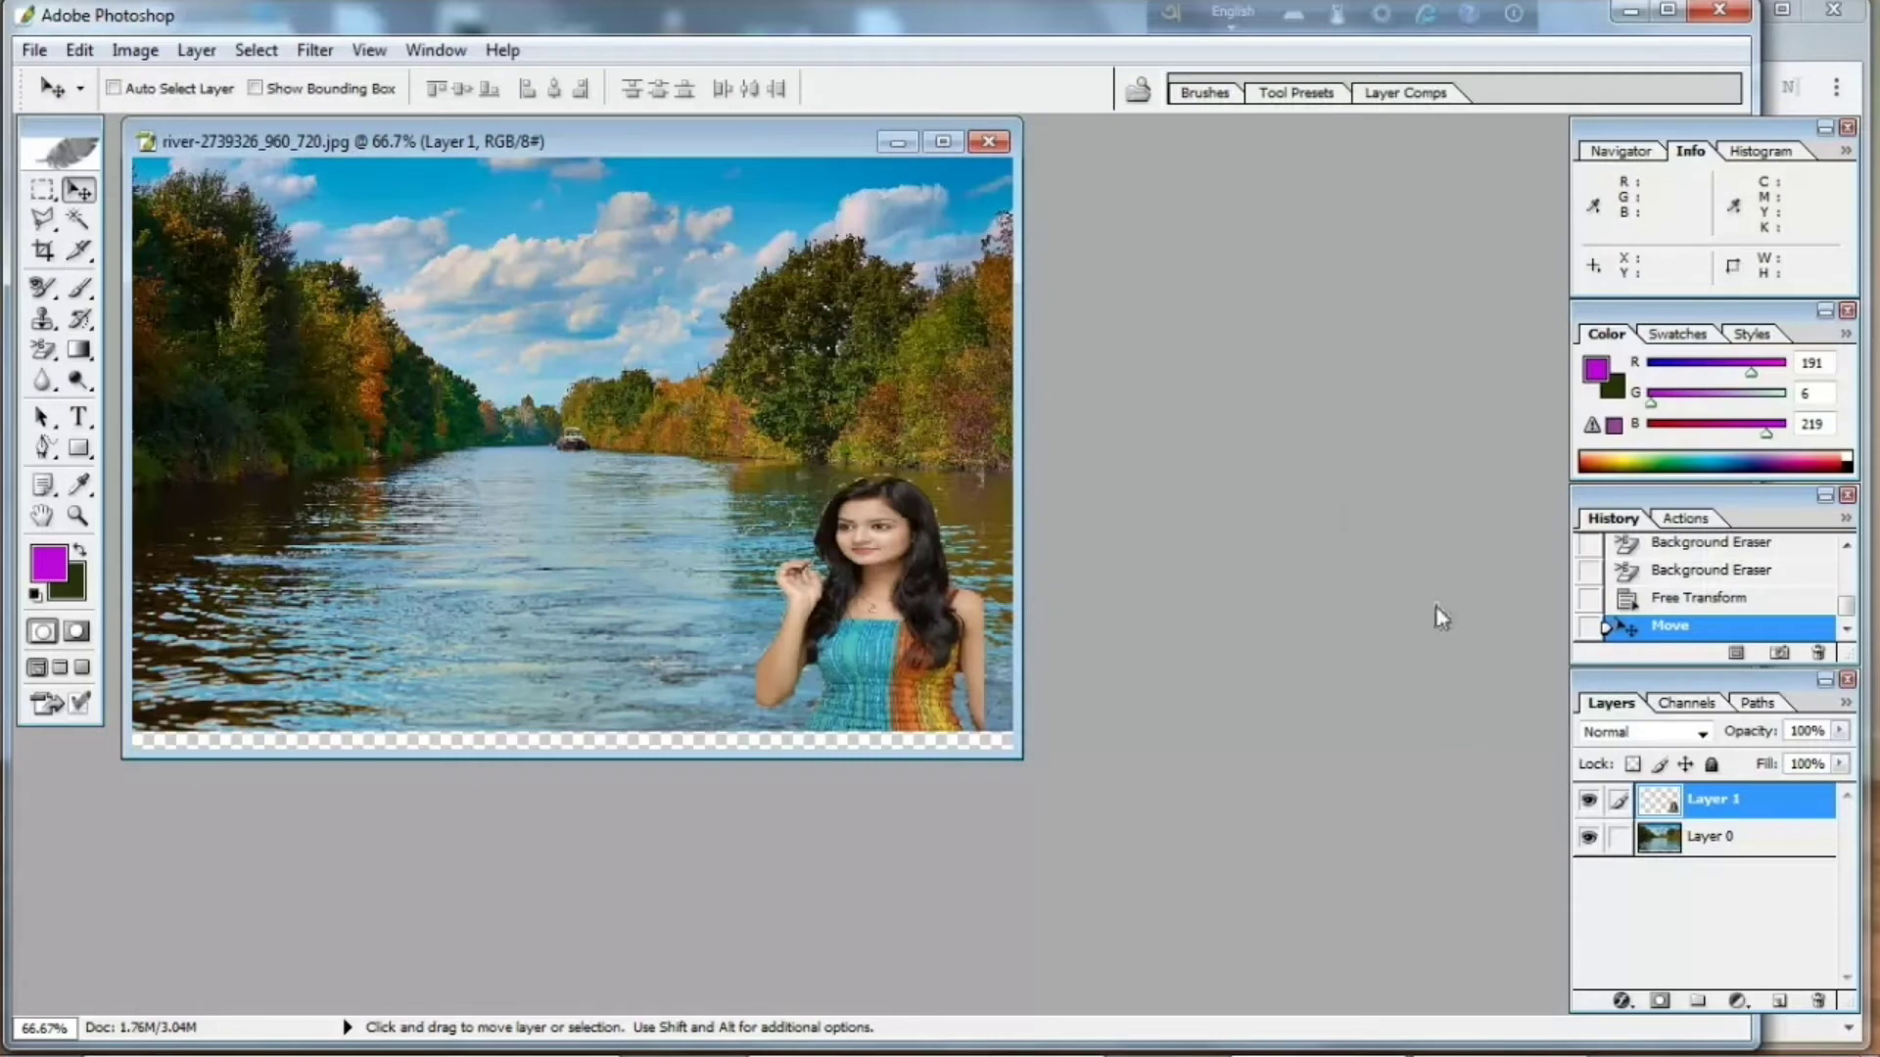
Try Multiply and Soft Light on the woman's layer, then set its blend mode to Overlay.
left_click(1703, 734)
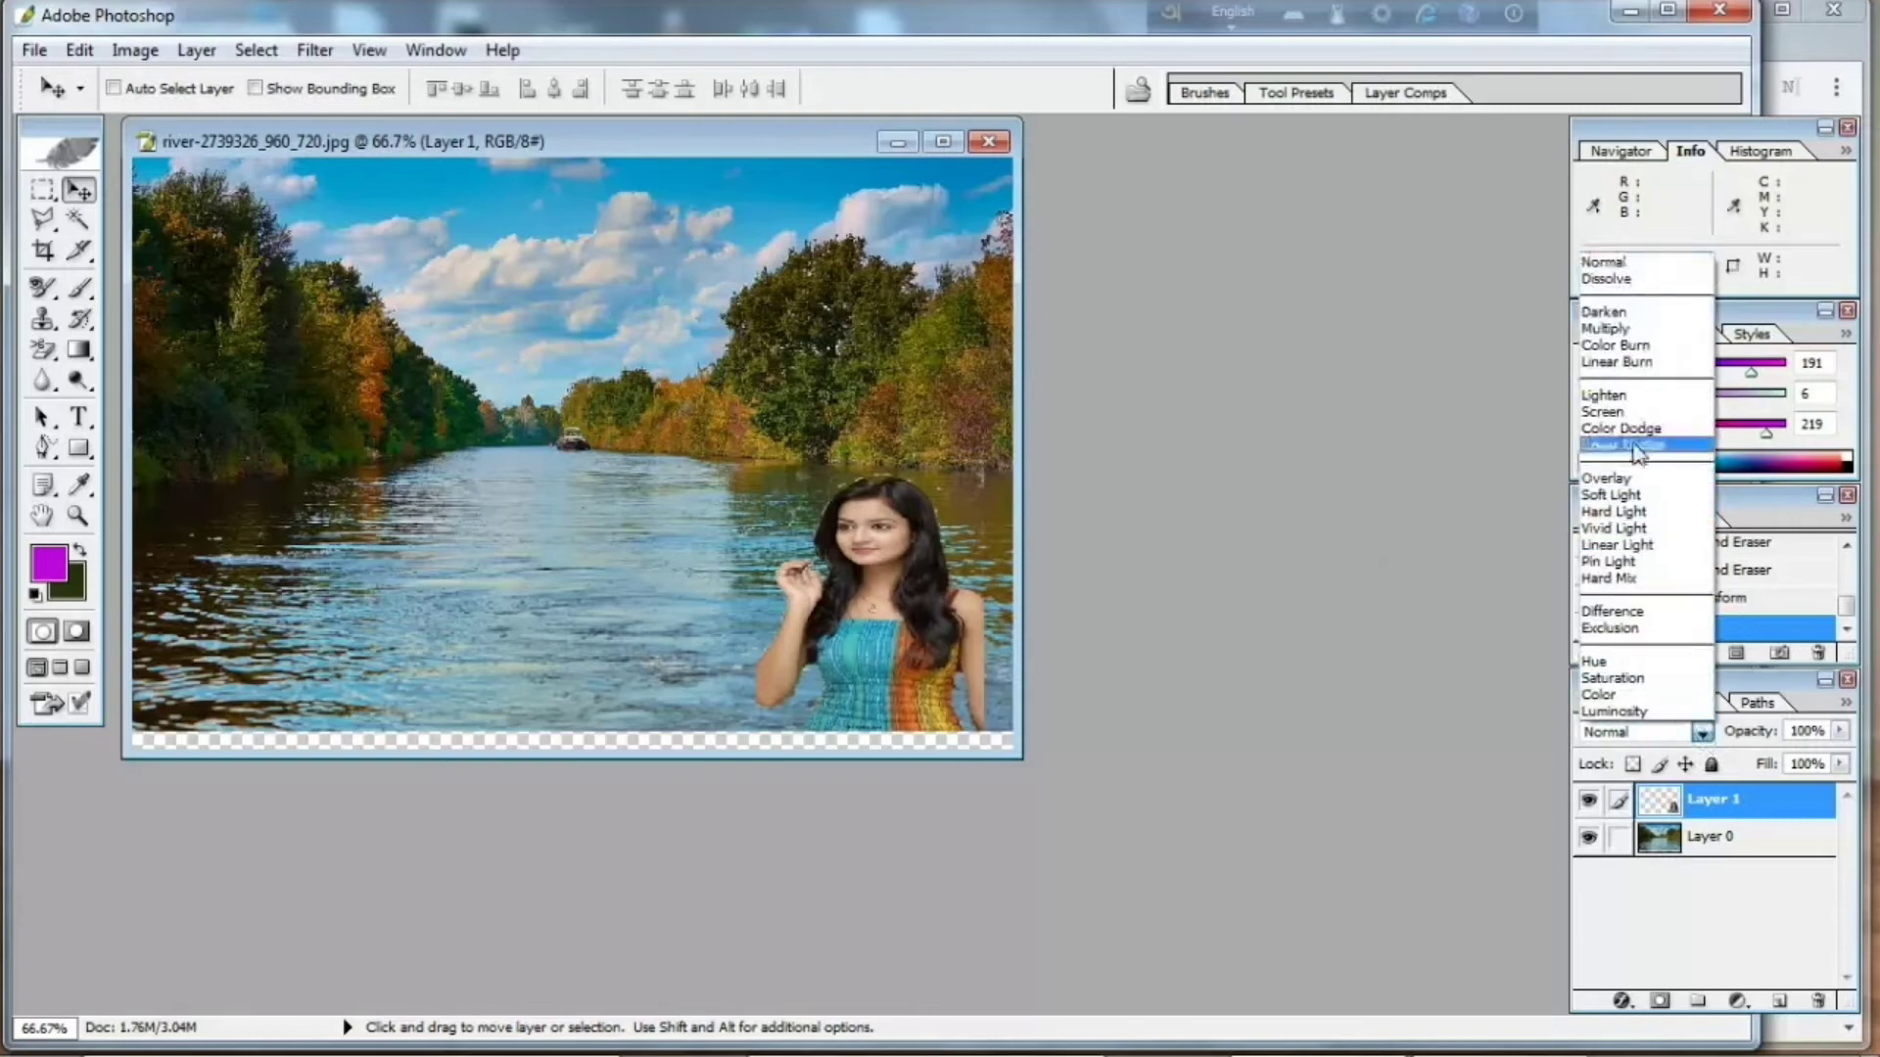
left_click(1633, 331)
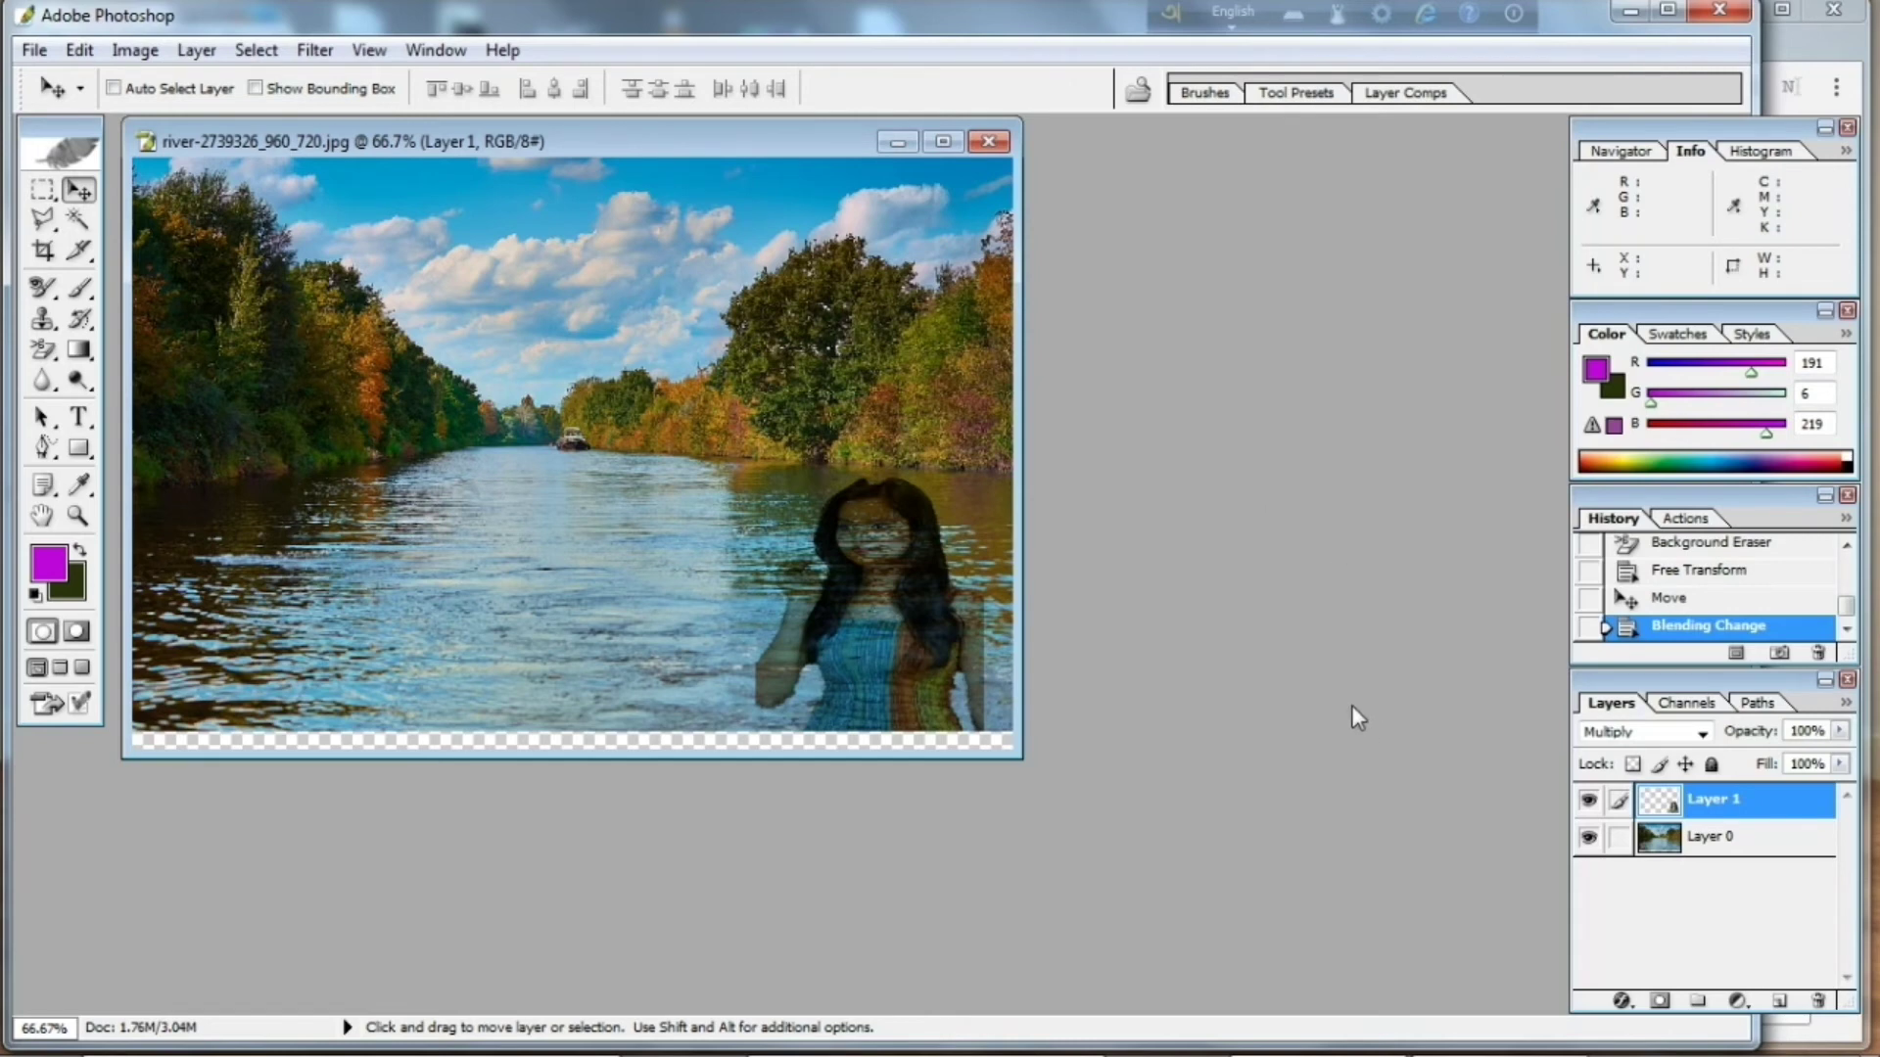
left_click(1704, 737)
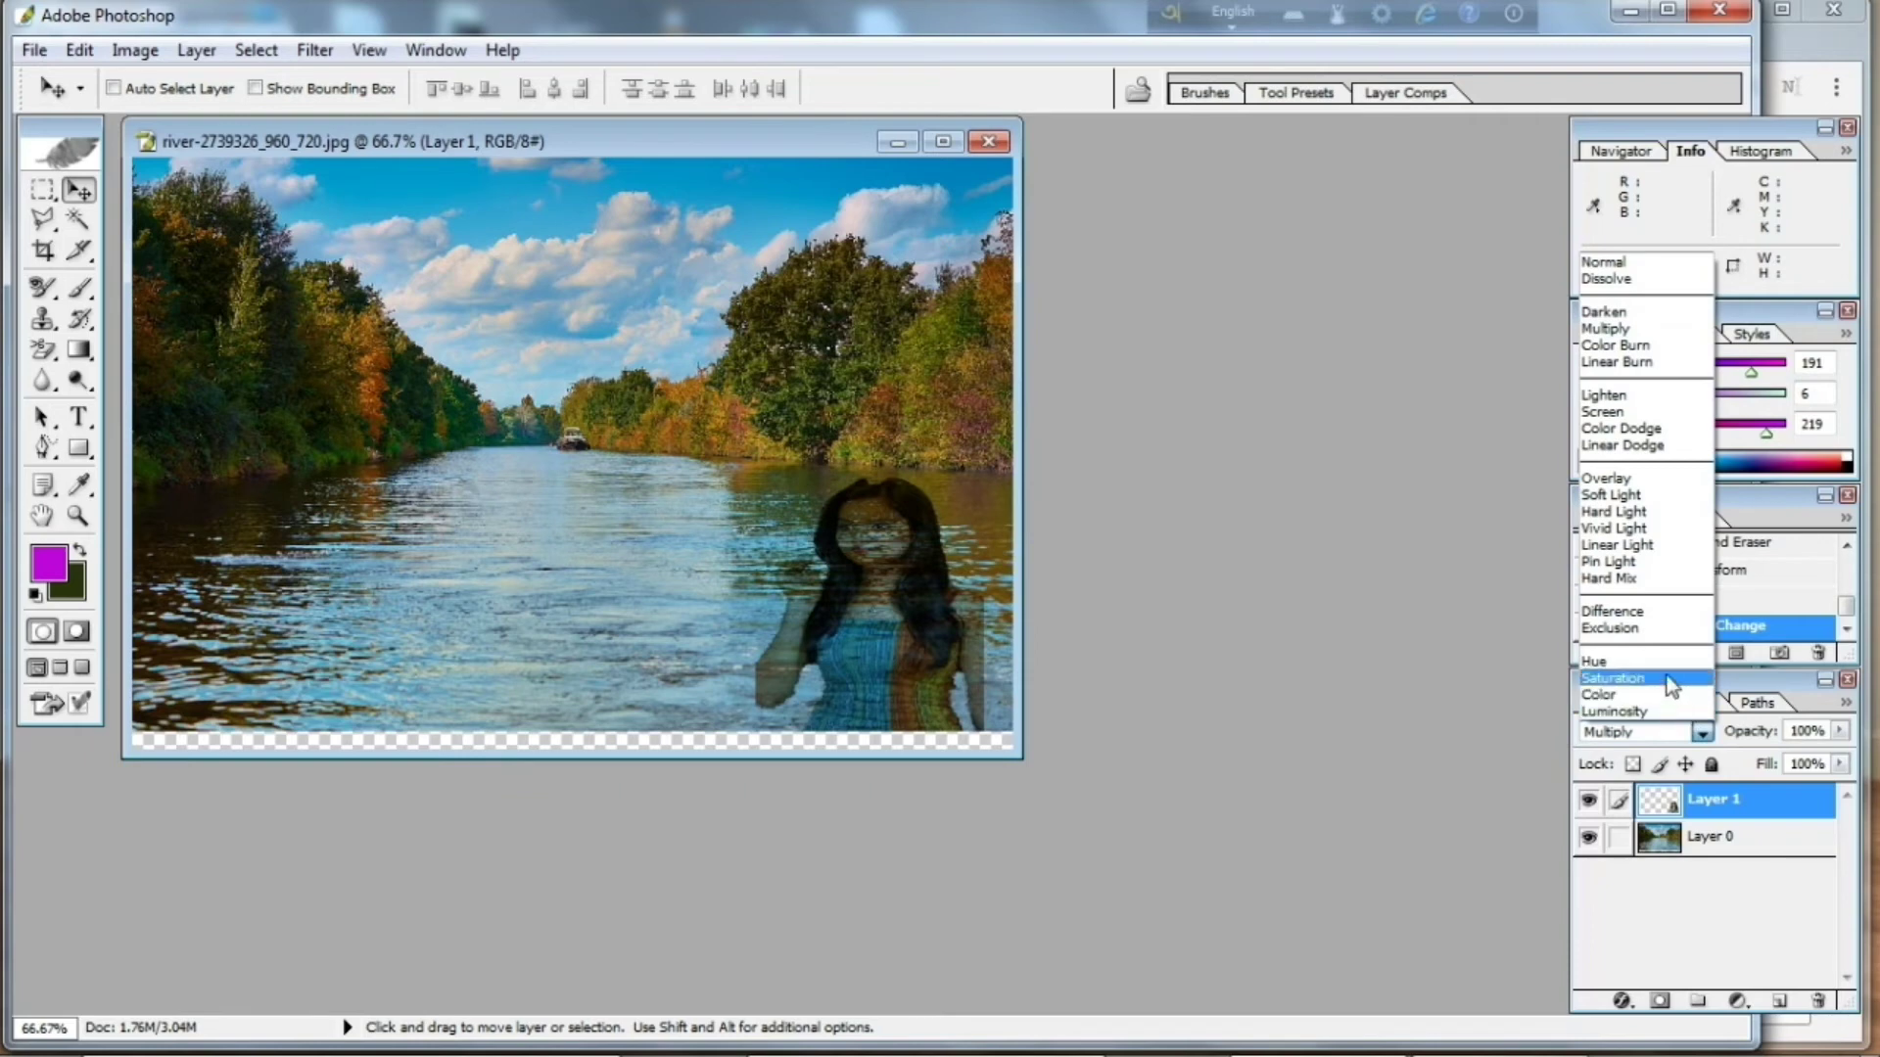
left_click(1630, 496)
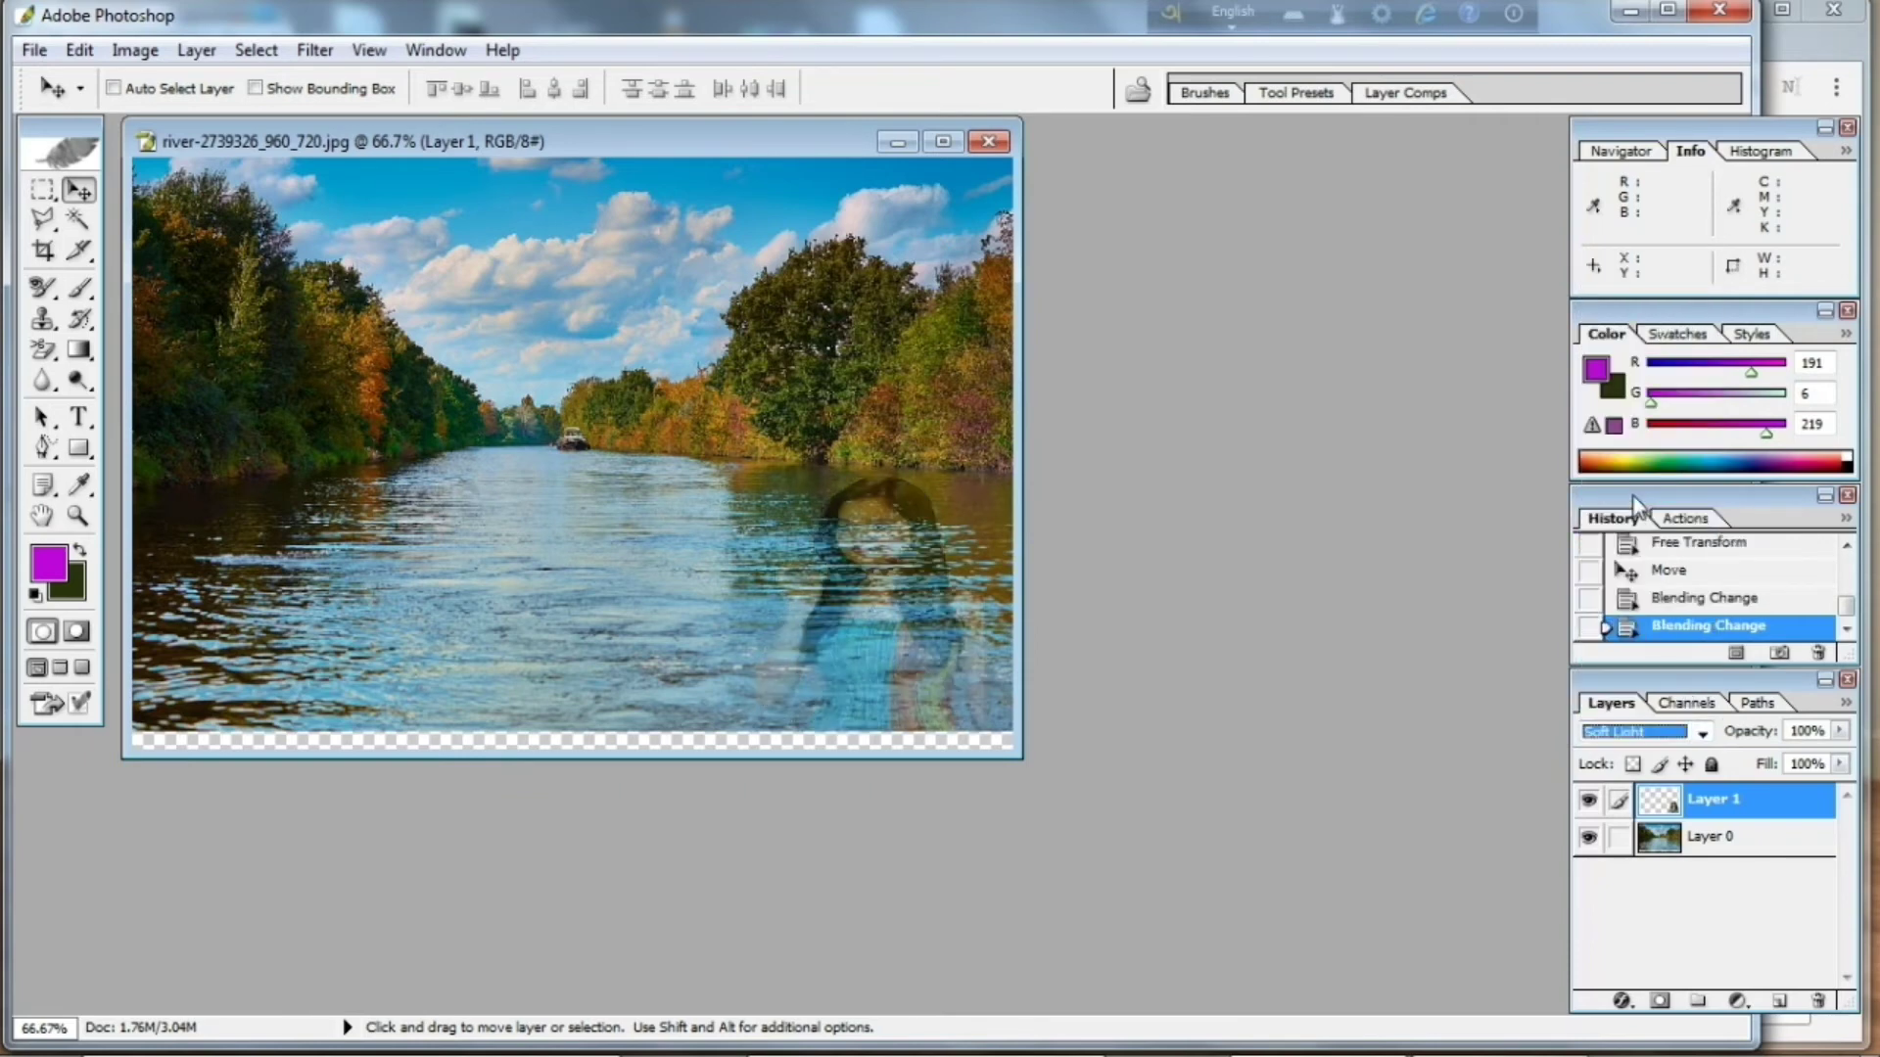
left_click(1703, 733)
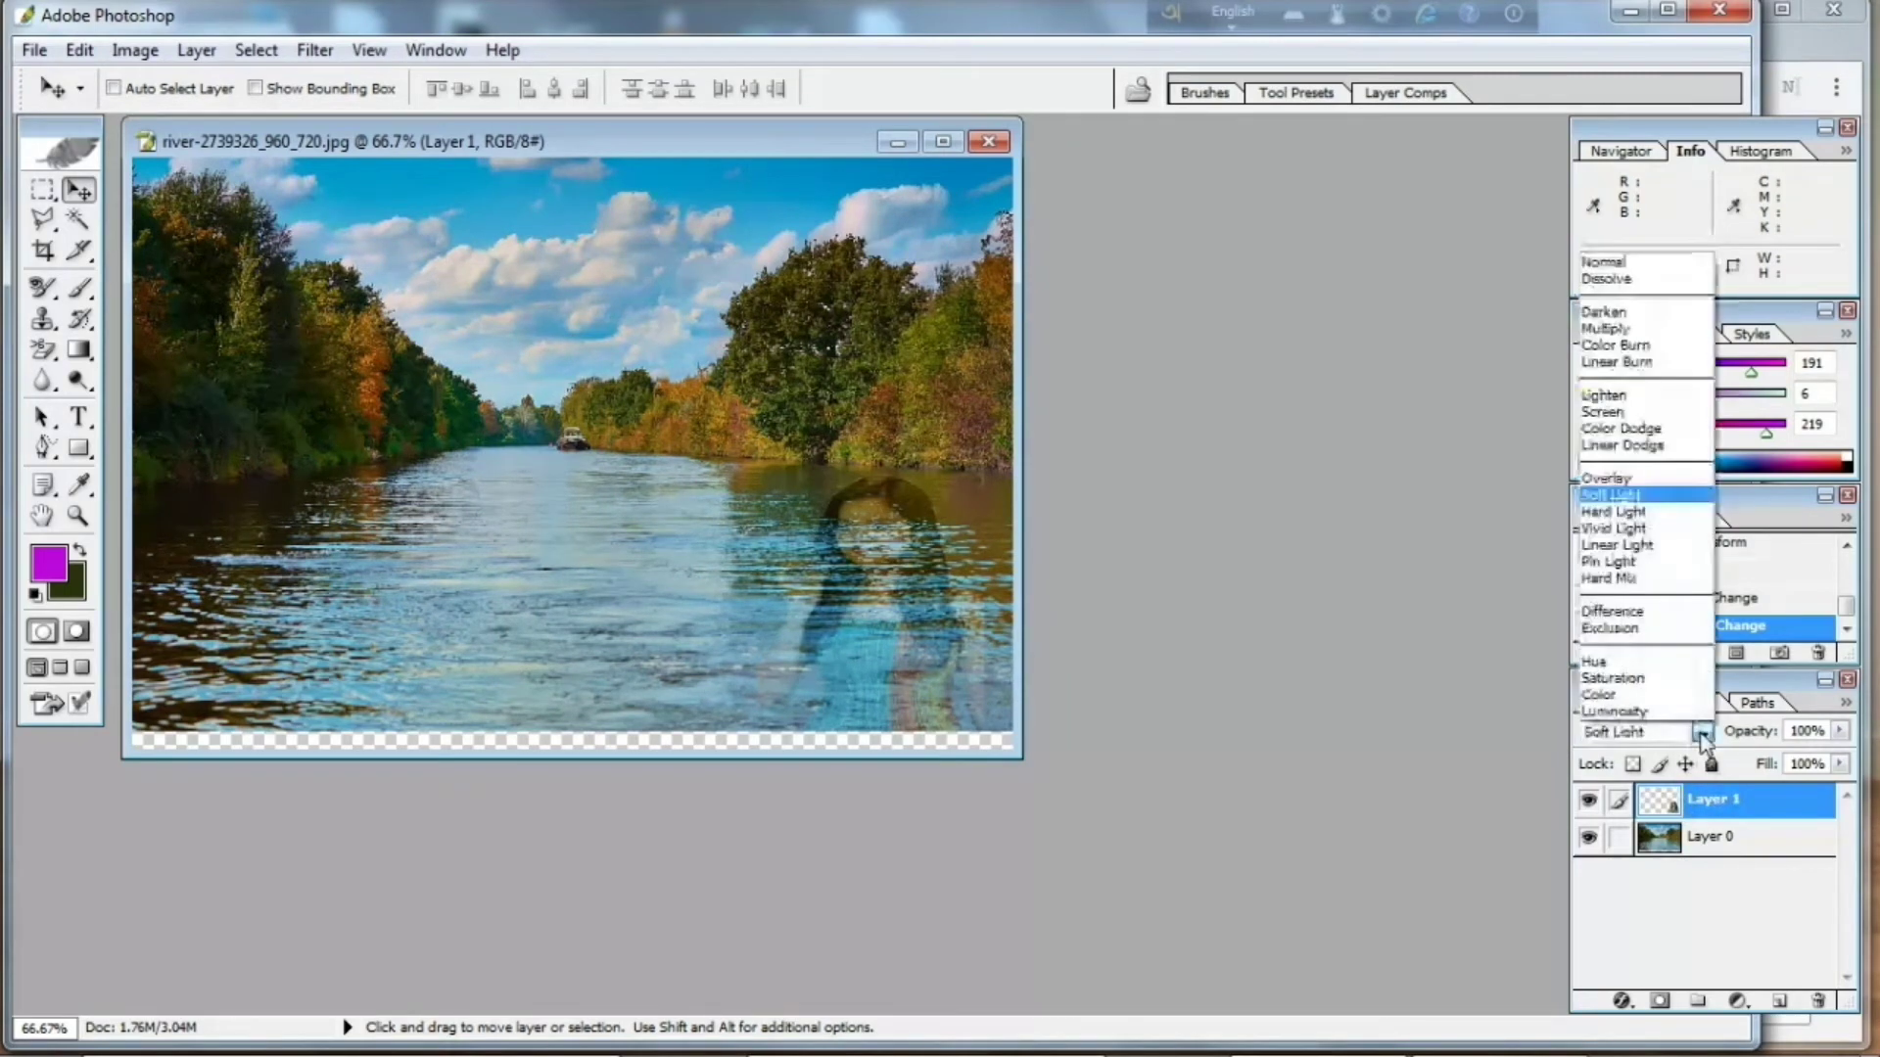
left_click(1623, 480)
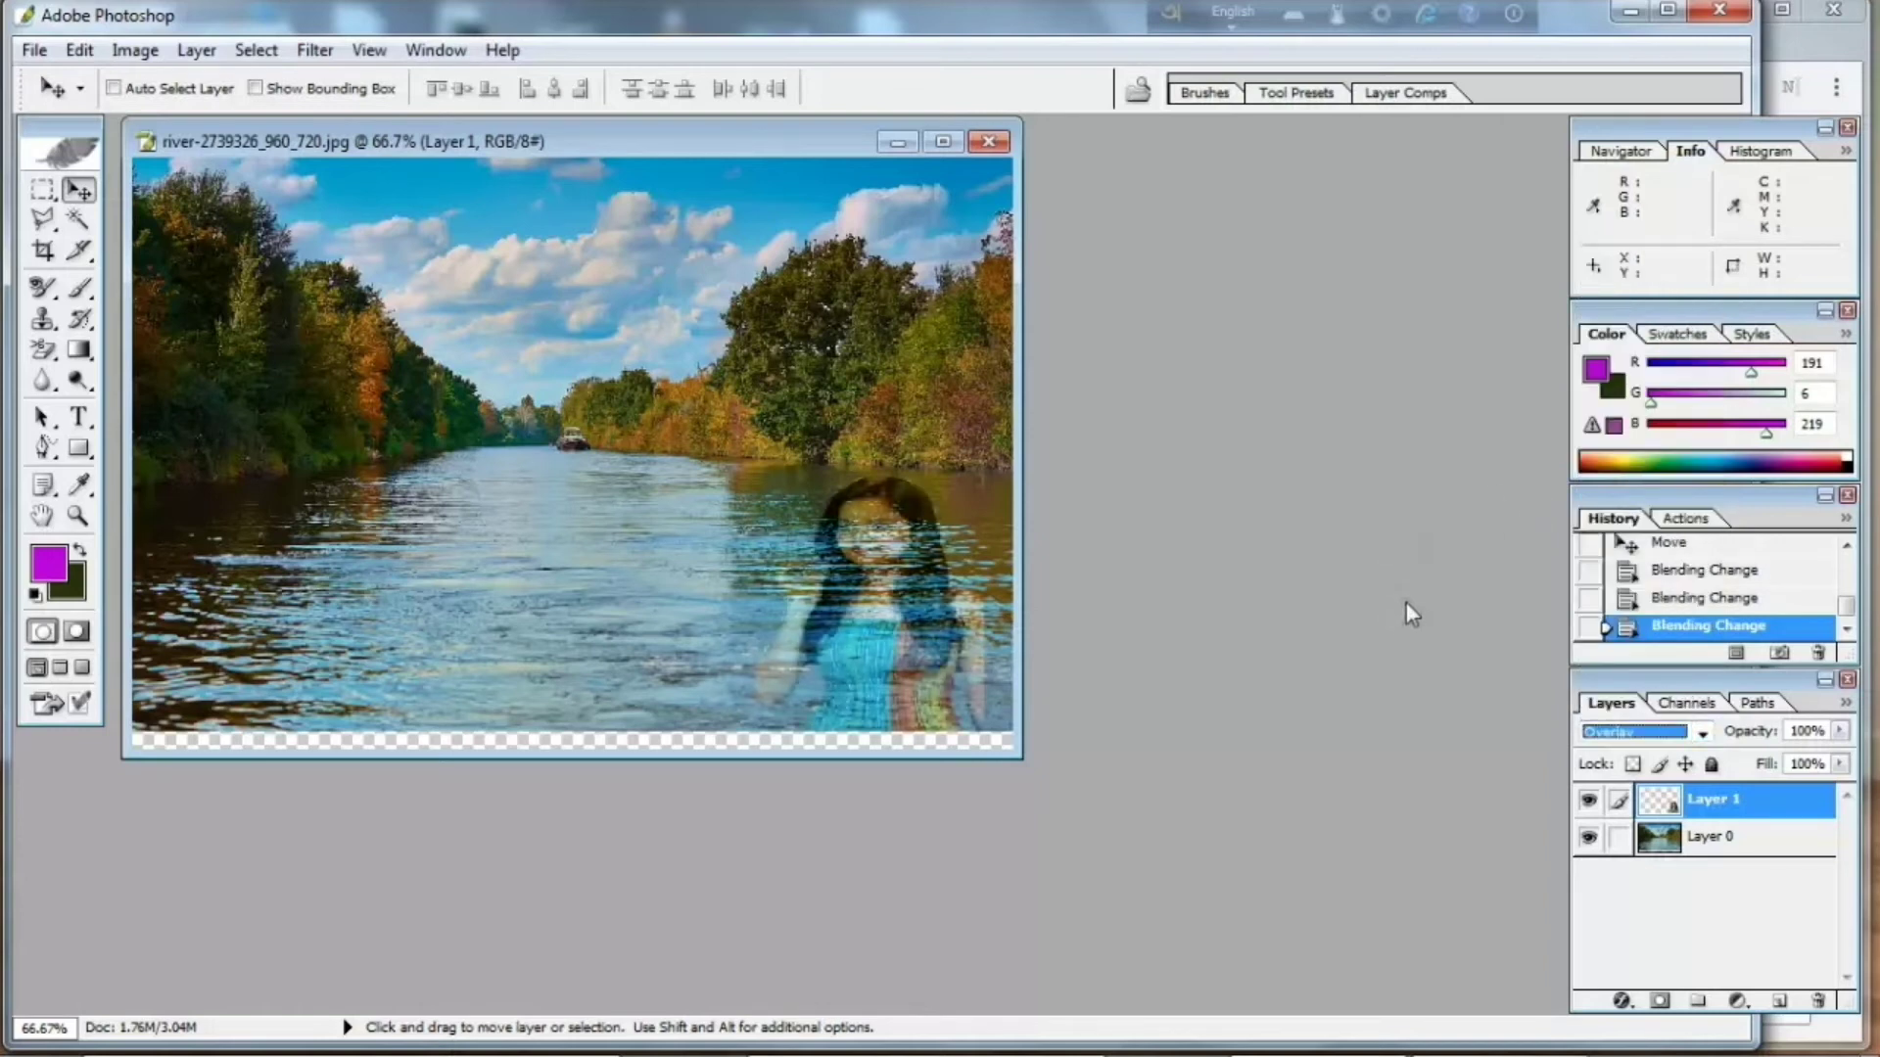
Compare a lower opacity on the woman's layer, then return it to 100%.
left_click(1842, 736)
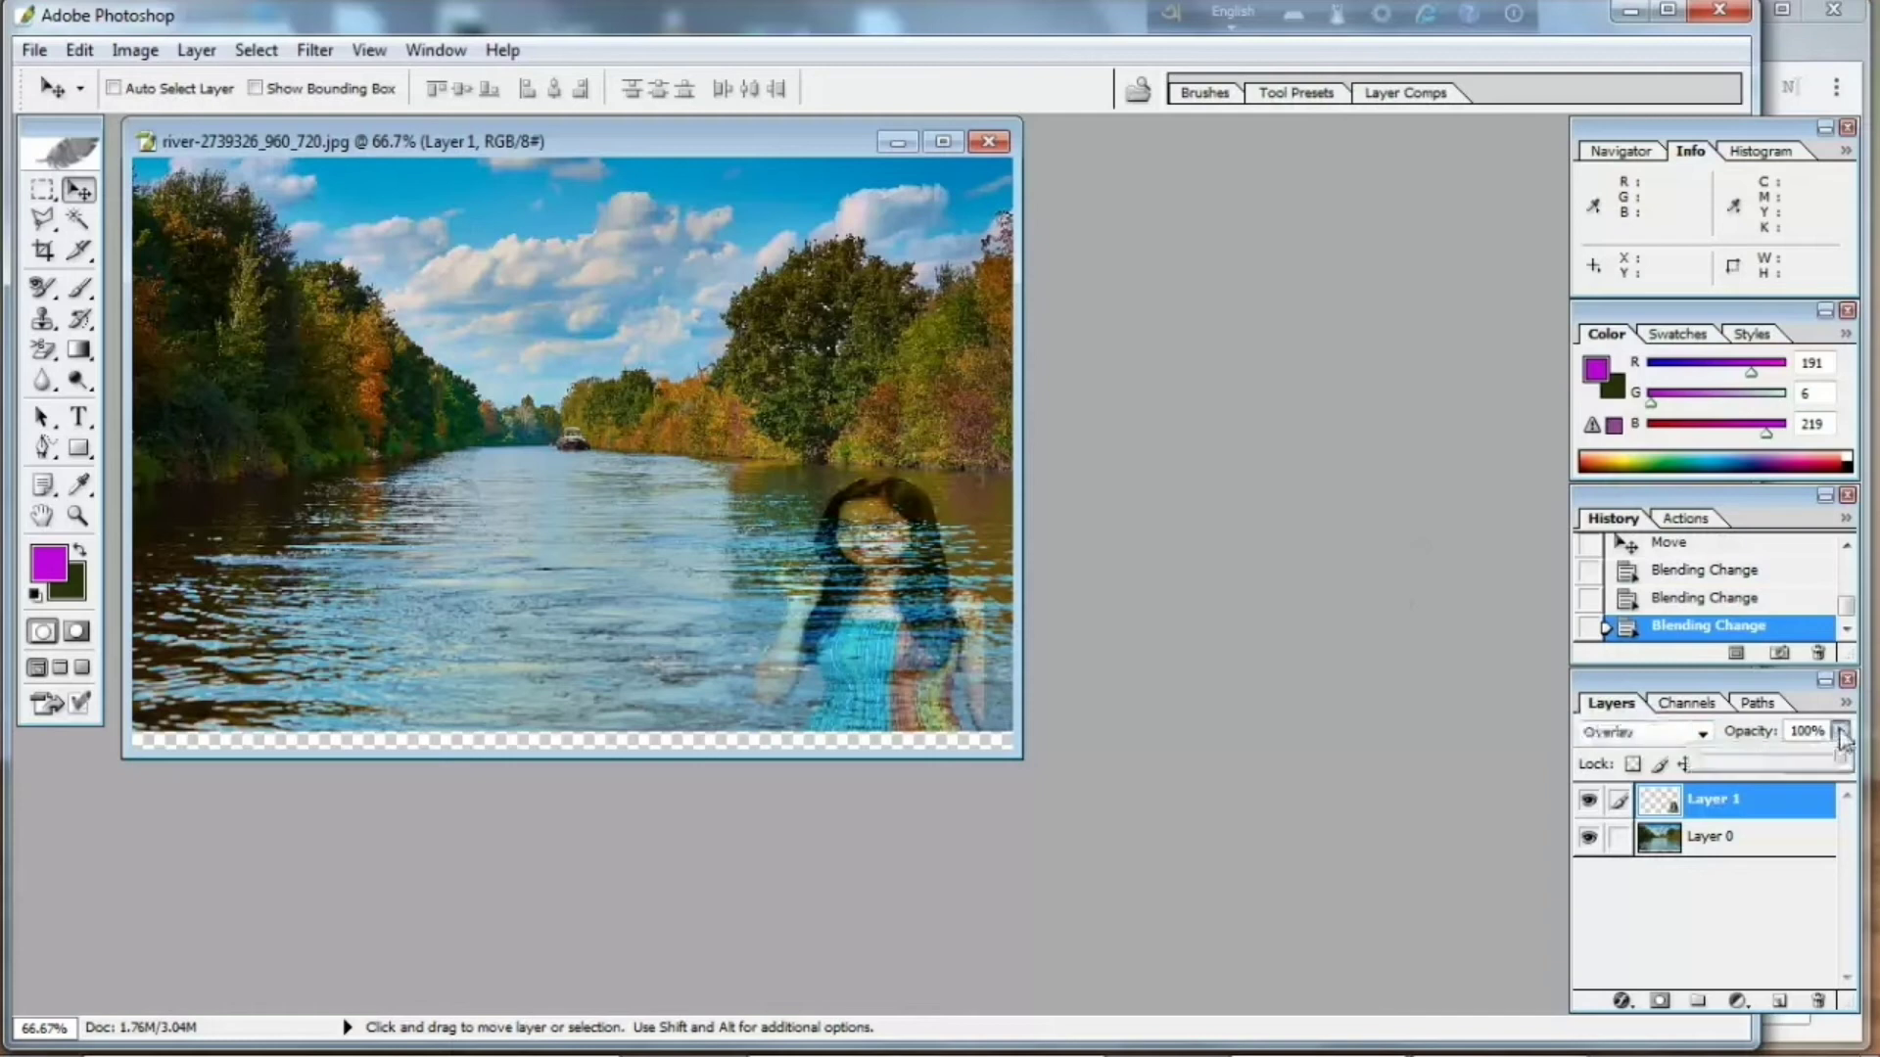
left_click_drag(1841, 753, 1814, 762)
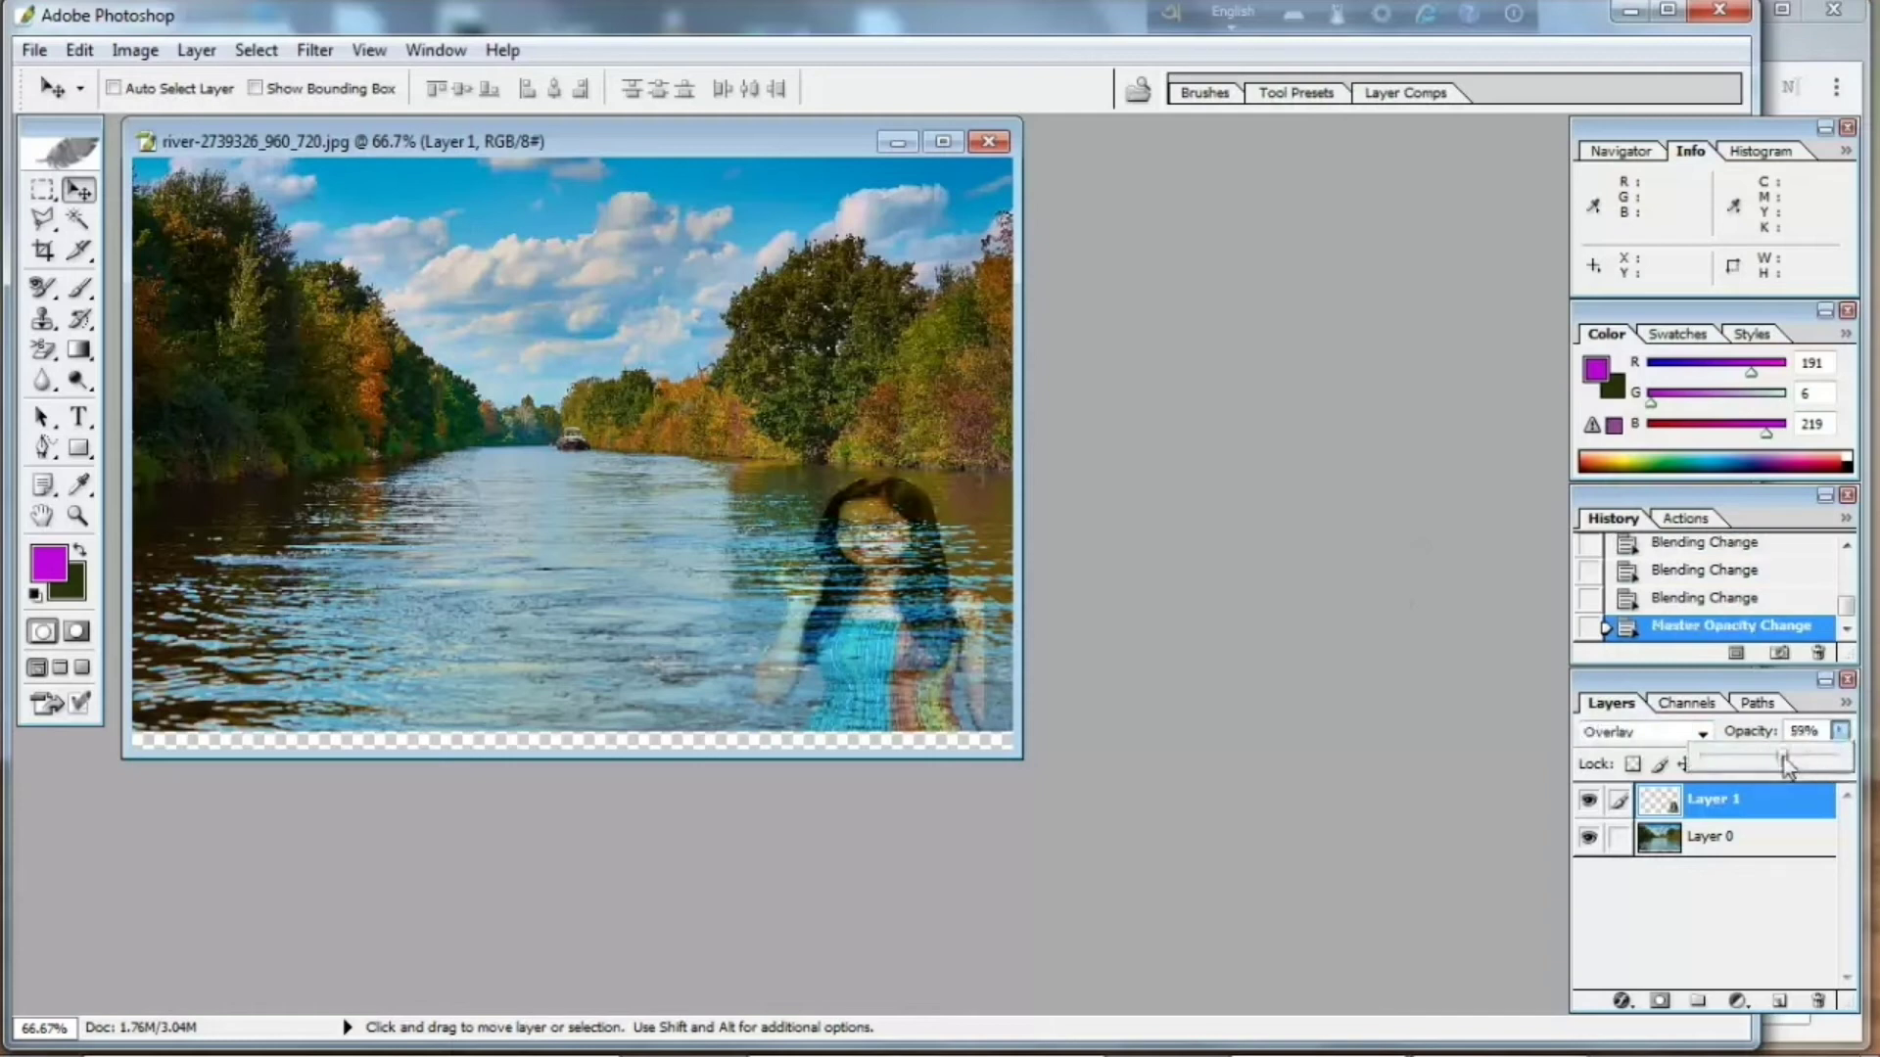
left_click_drag(1814, 762, 1840, 757)
Raise the woman layer's brightness to about +21 using Brightness/Contrast.
left_click(86, 61)
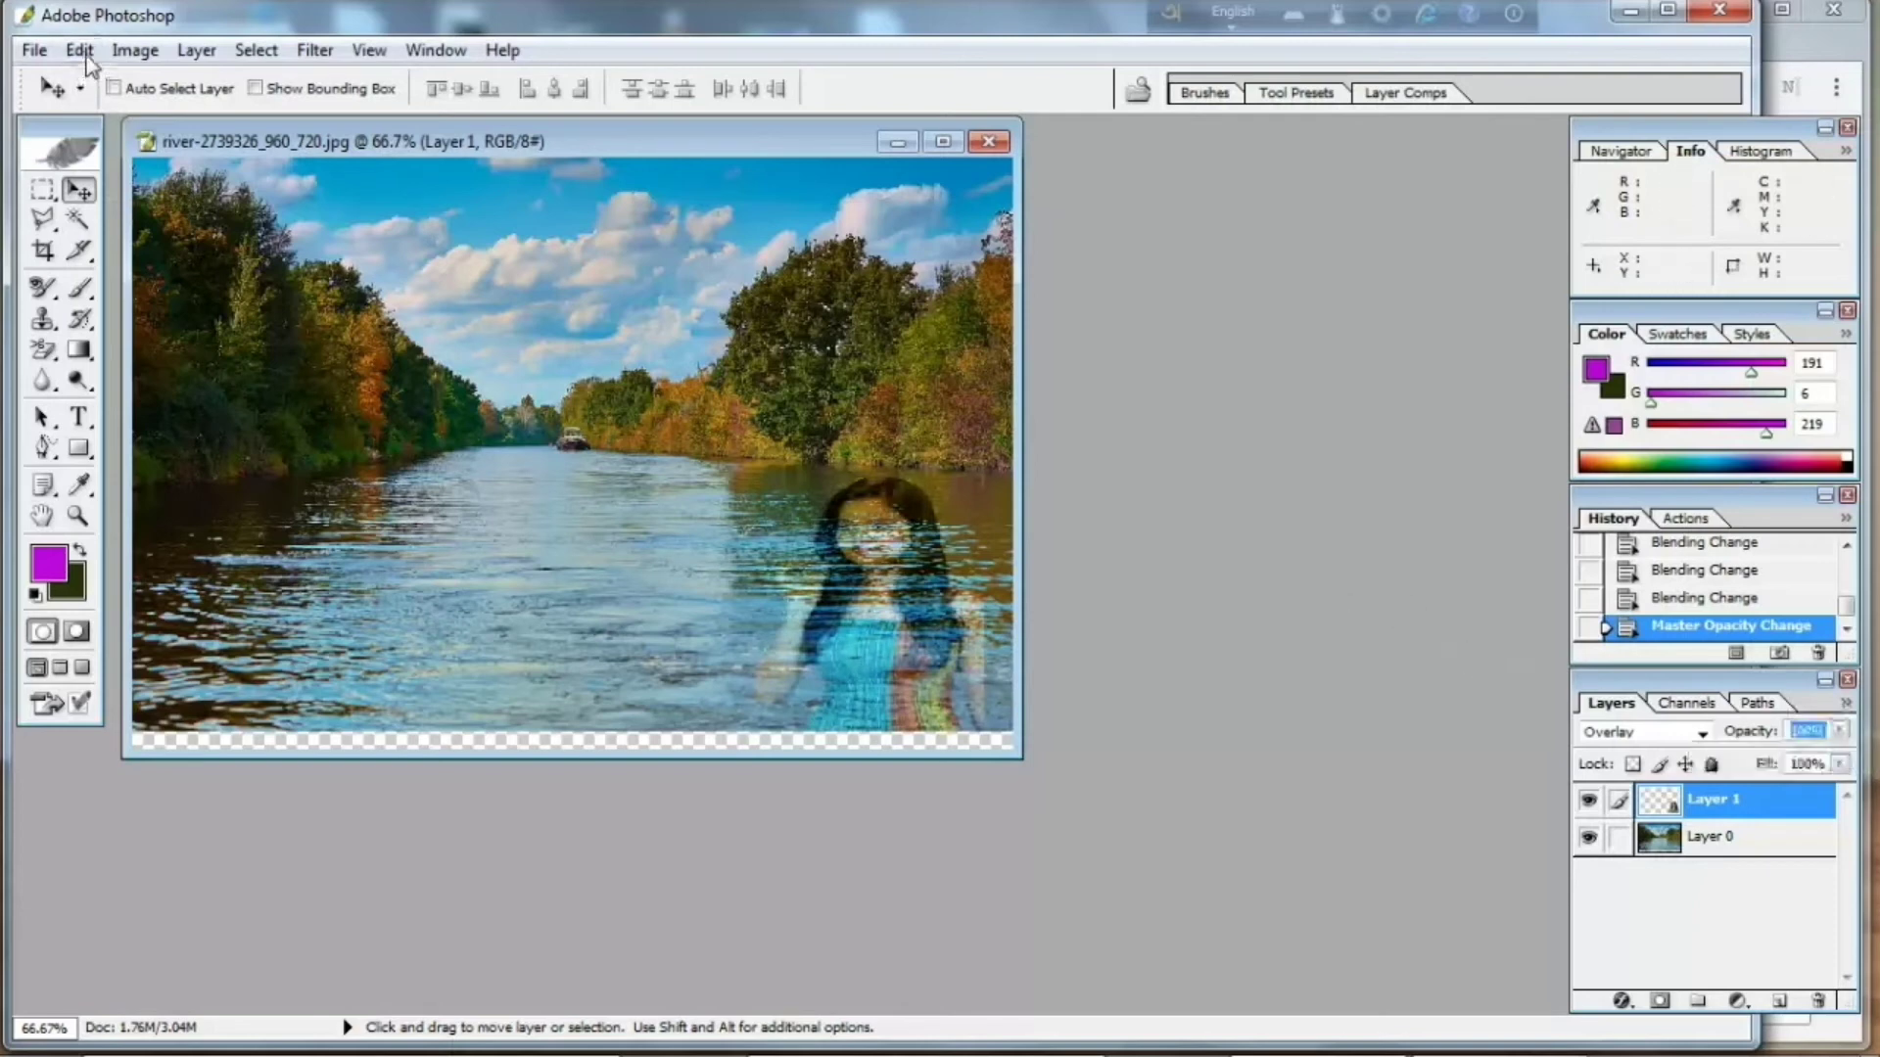
left_click(134, 49)
mouse_move(197, 123)
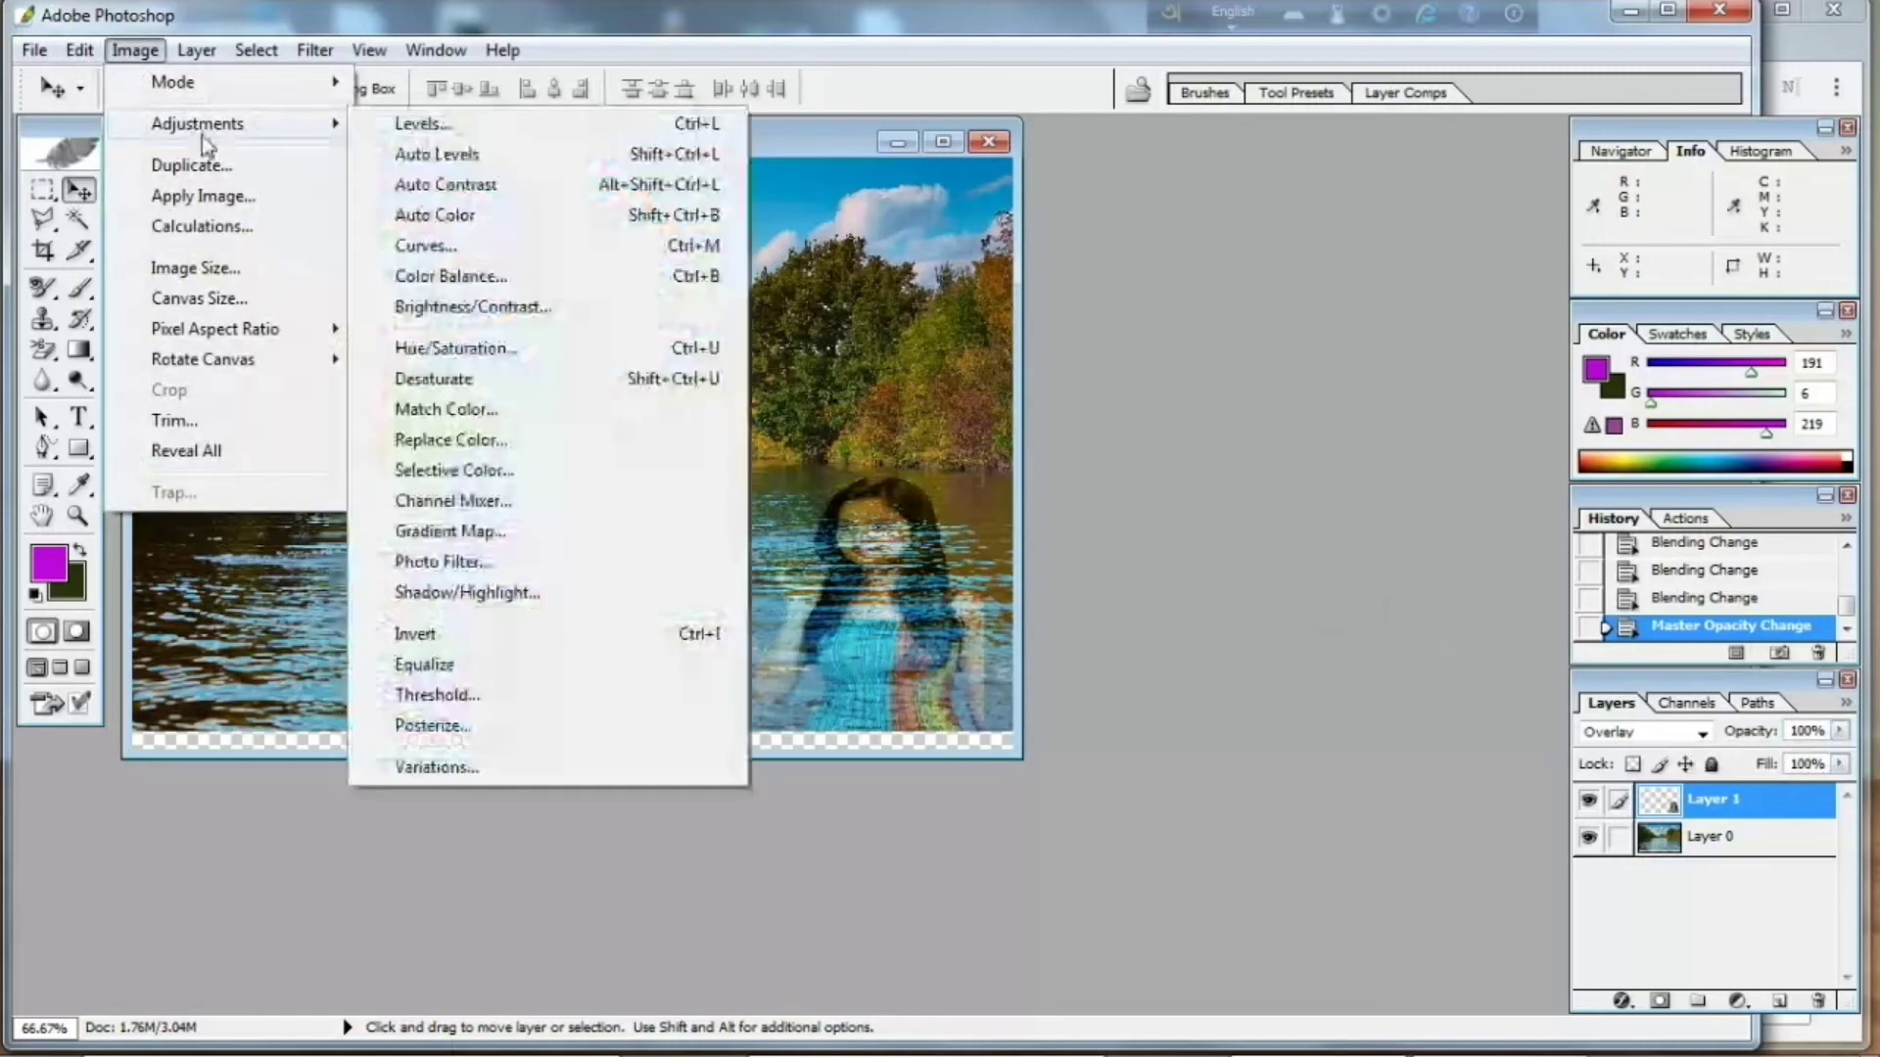
left_click(479, 306)
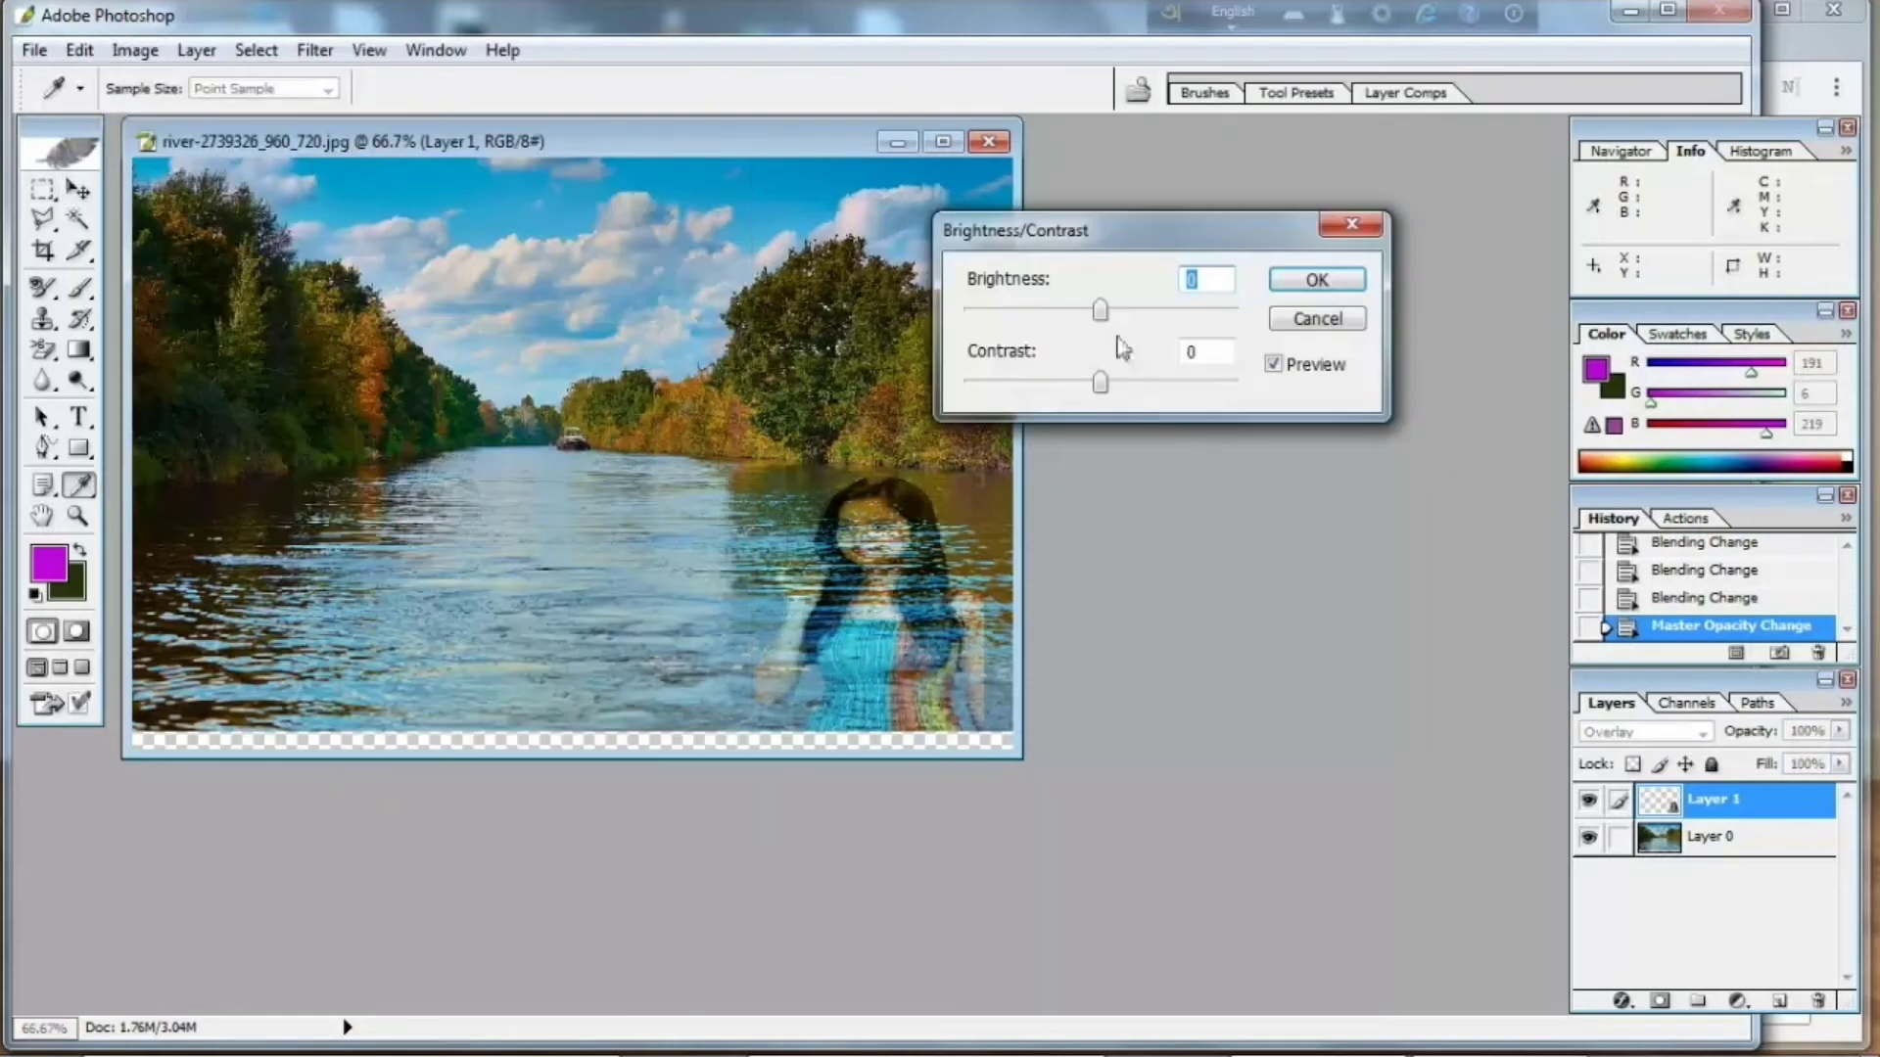
left_click_drag(1099, 311, 1127, 309)
mouse_move(1100, 382)
left_mouse_down()
mouse_move(1135, 384)
mouse_move(1112, 382)
left_mouse_up()
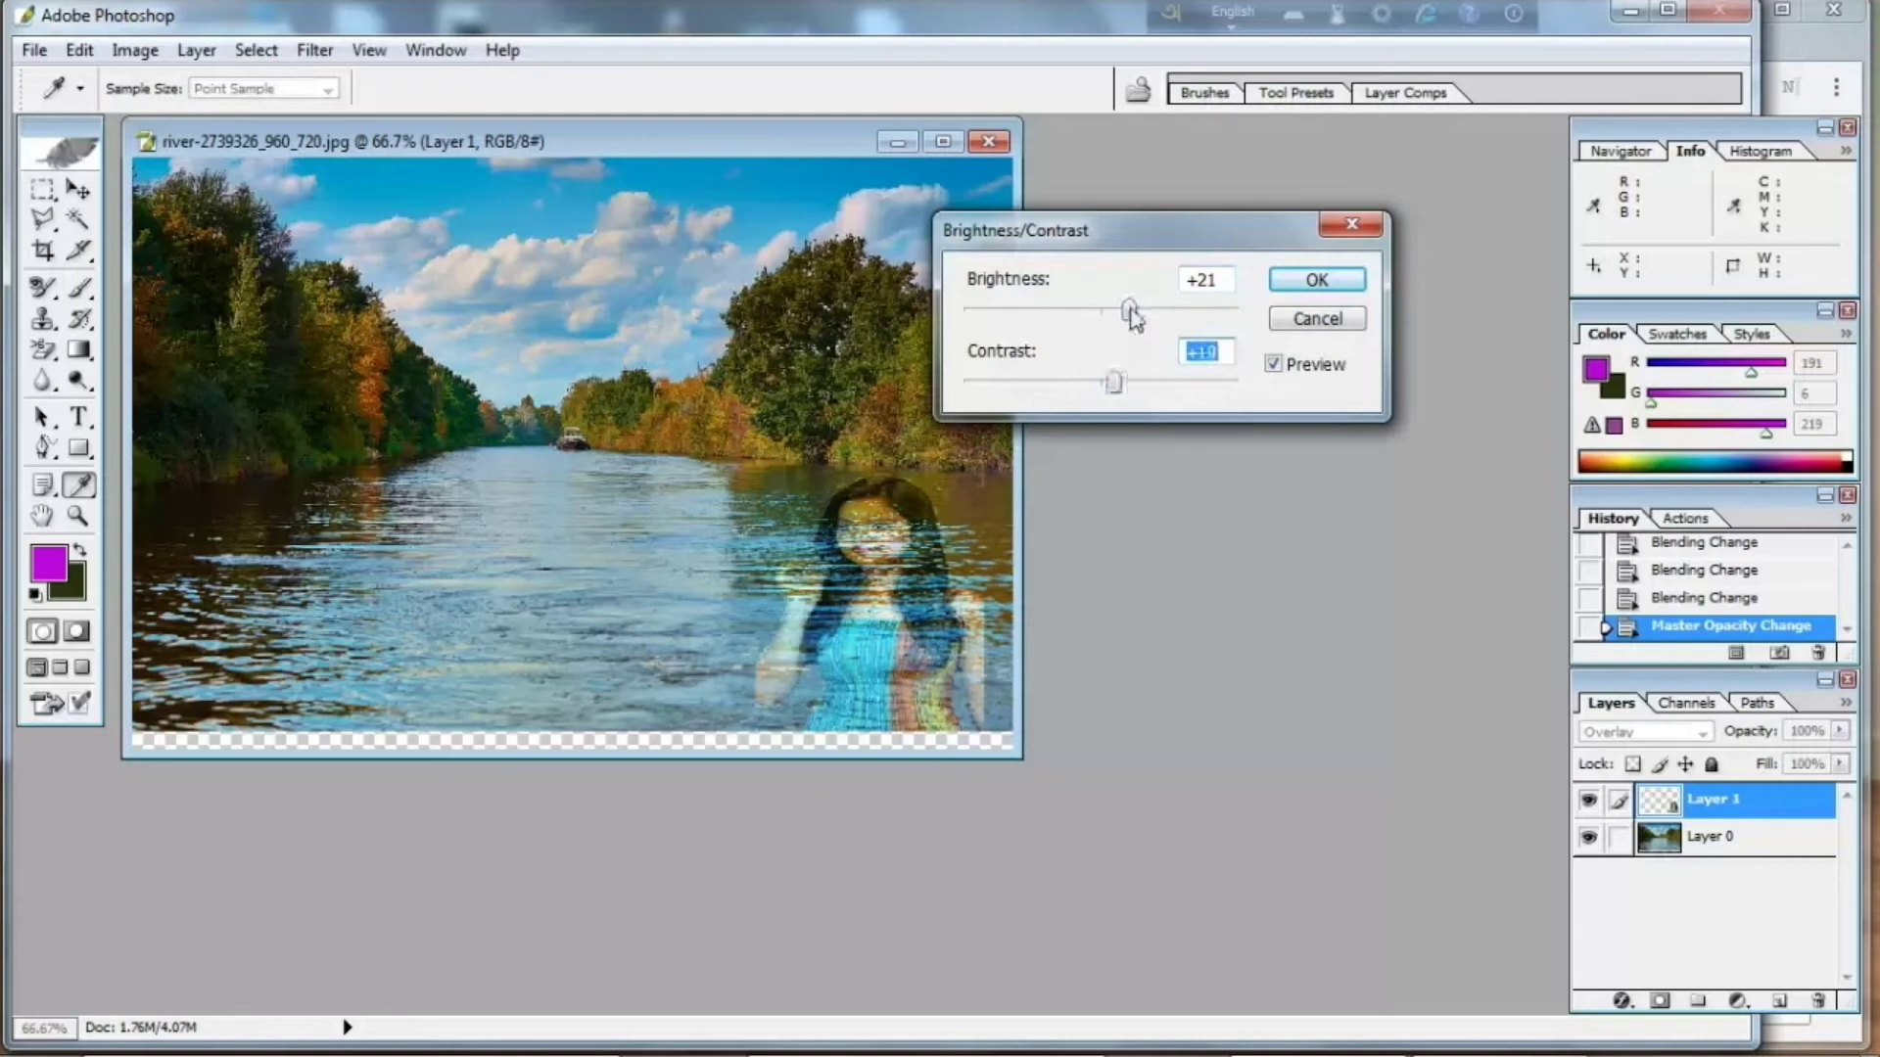
left_click_drag(1132, 315, 1133, 315)
left_click(1315, 281)
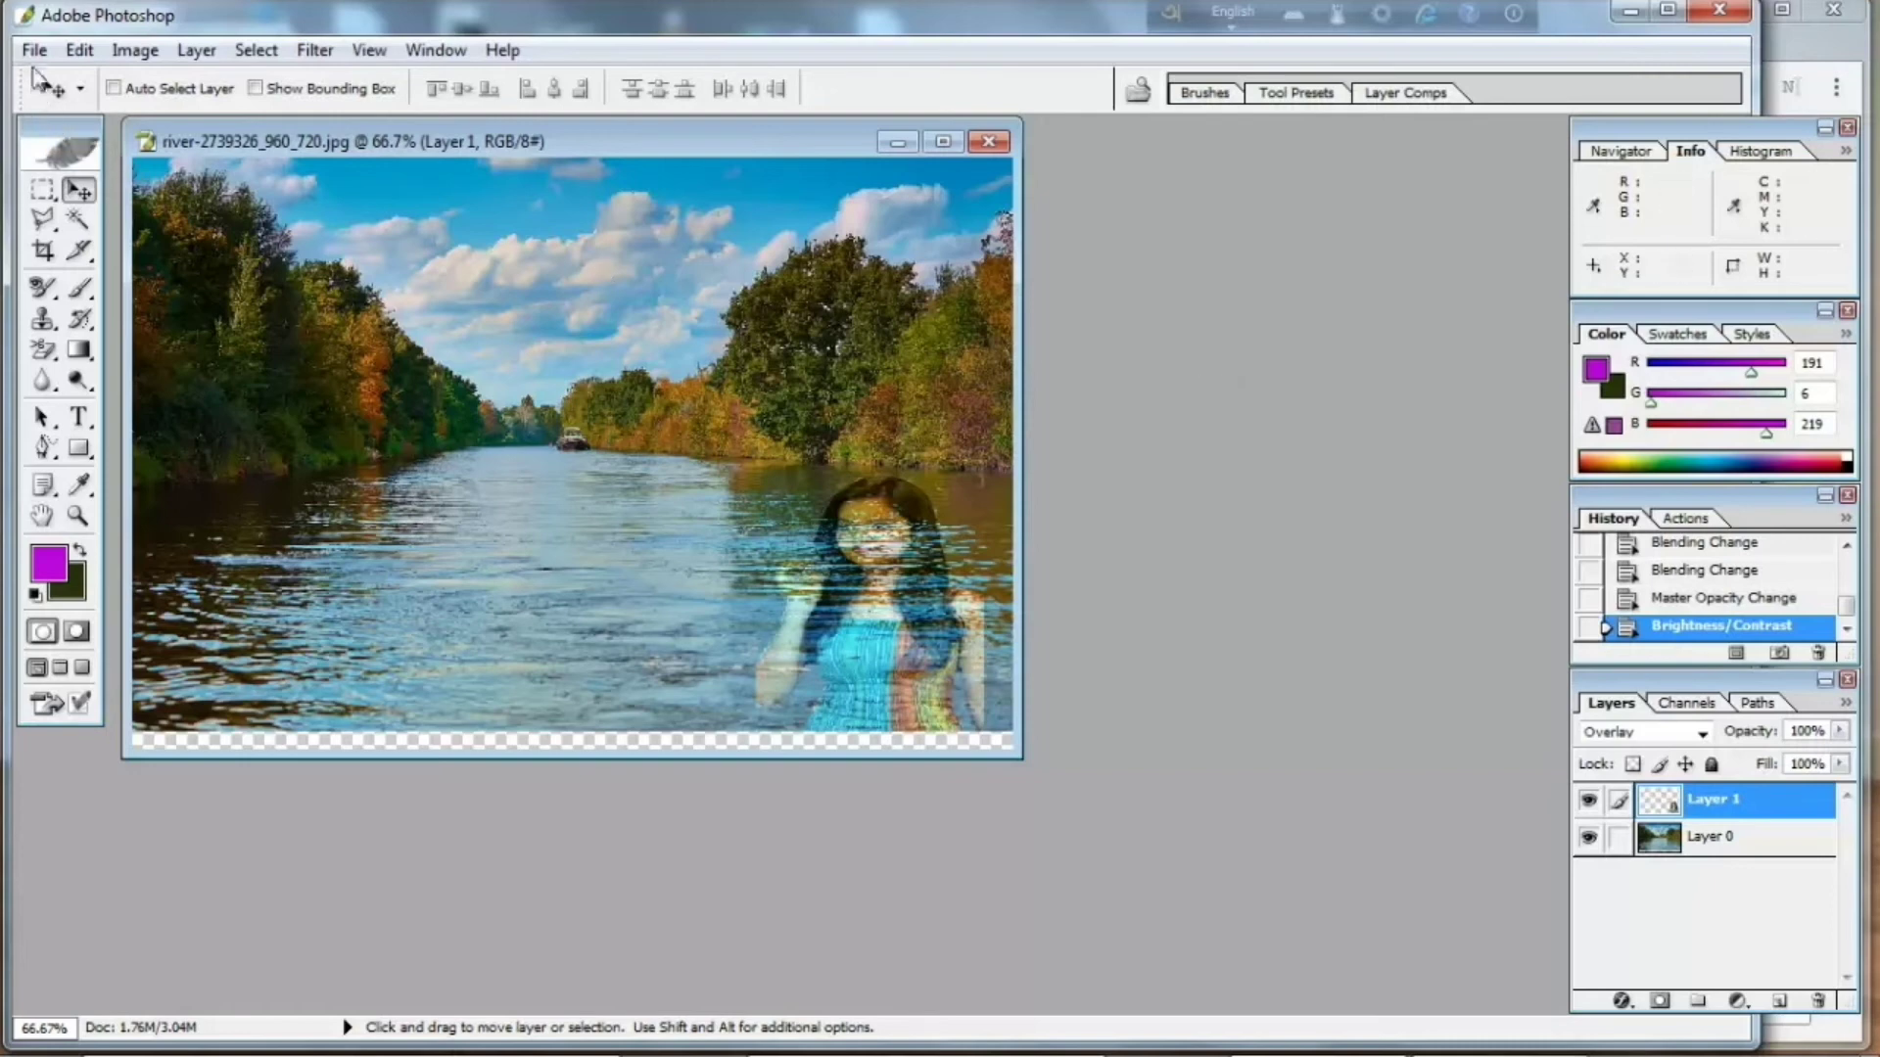
Save the composite to the Desktop as image.jpg in JPEG format at Quality 12 Maximum.
left_click(35, 49)
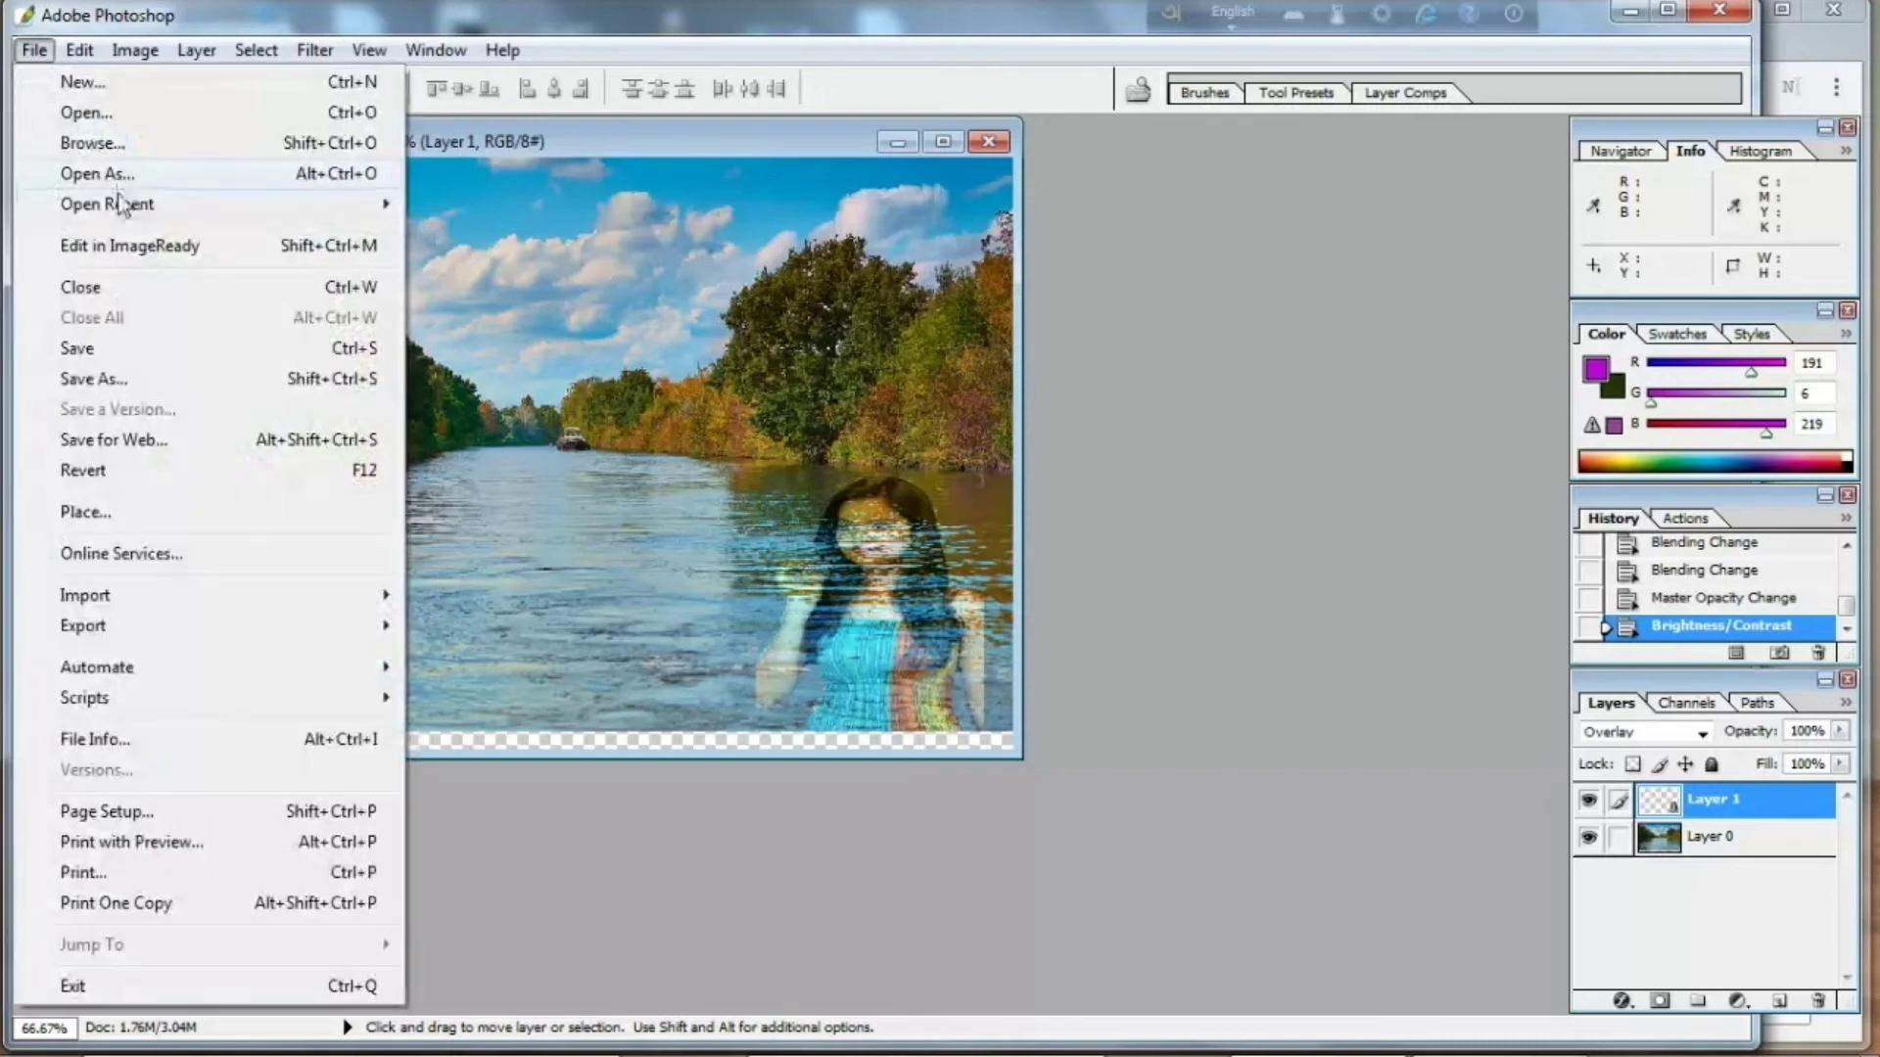
left_click(125, 383)
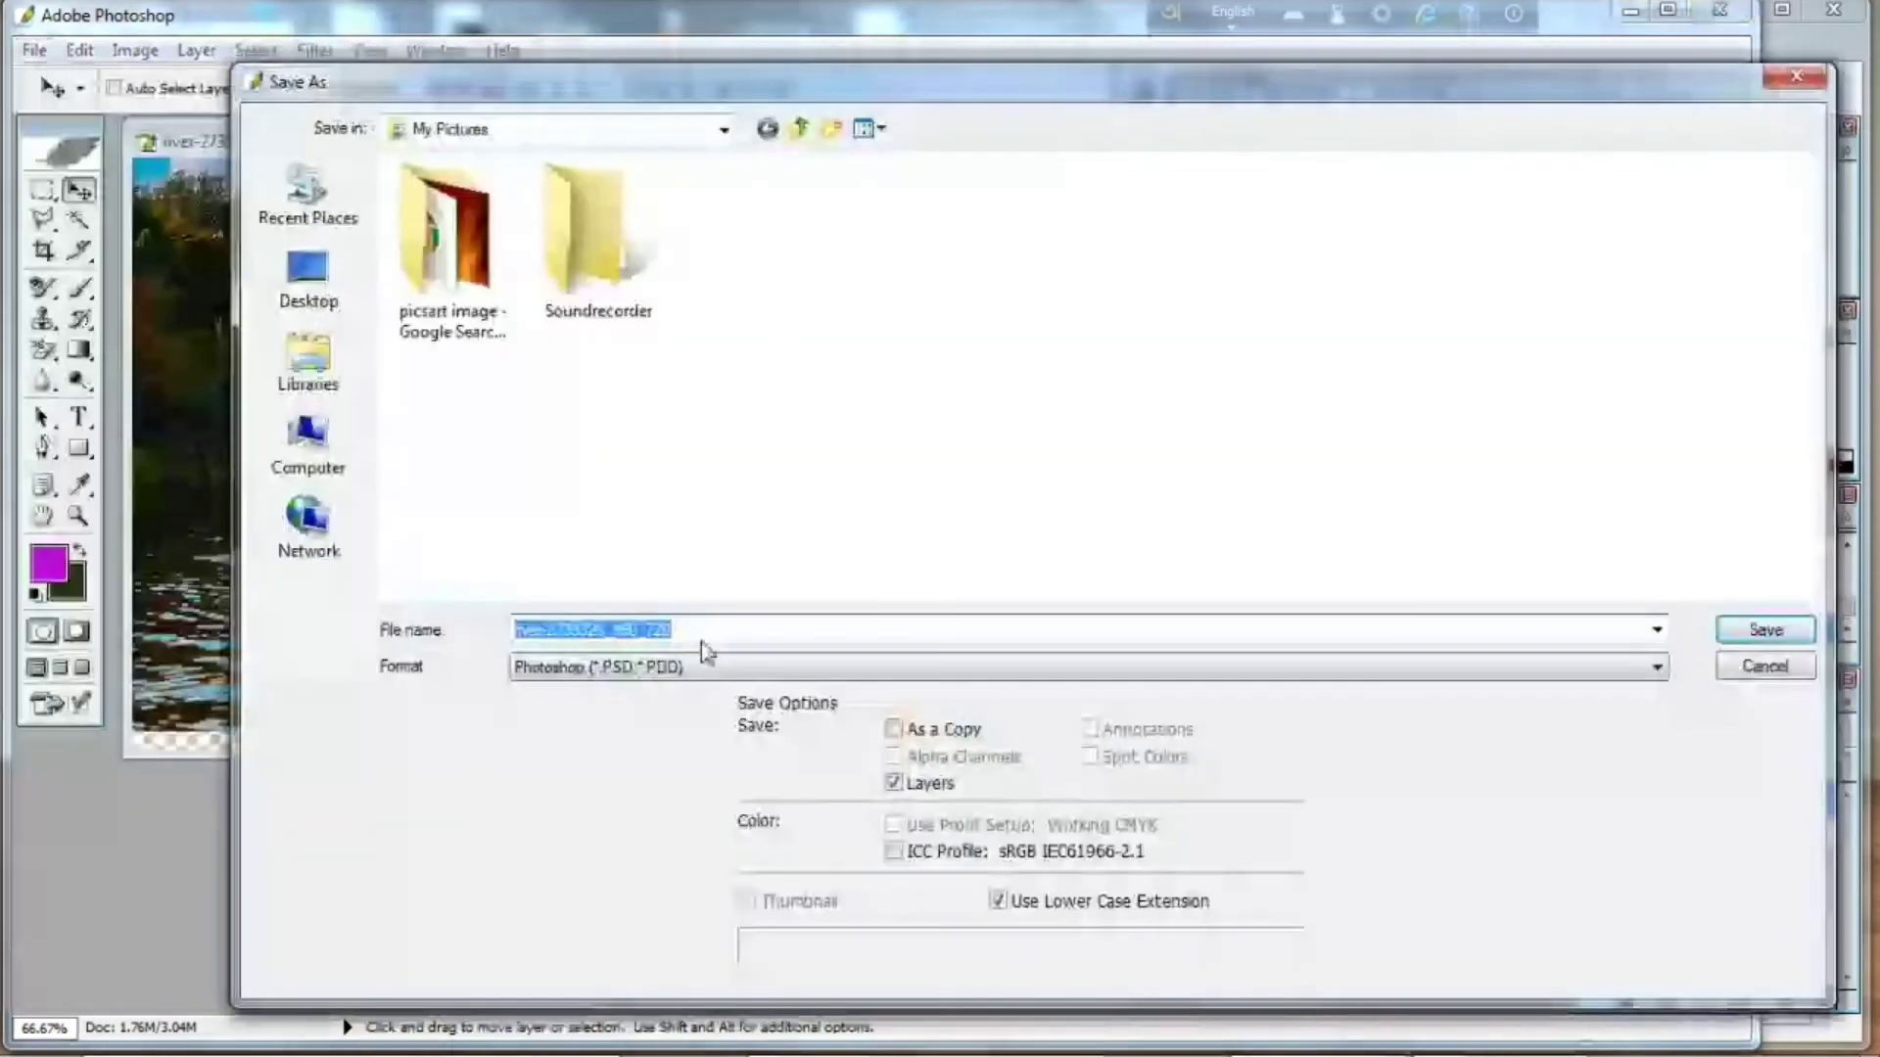
left_click(701, 638)
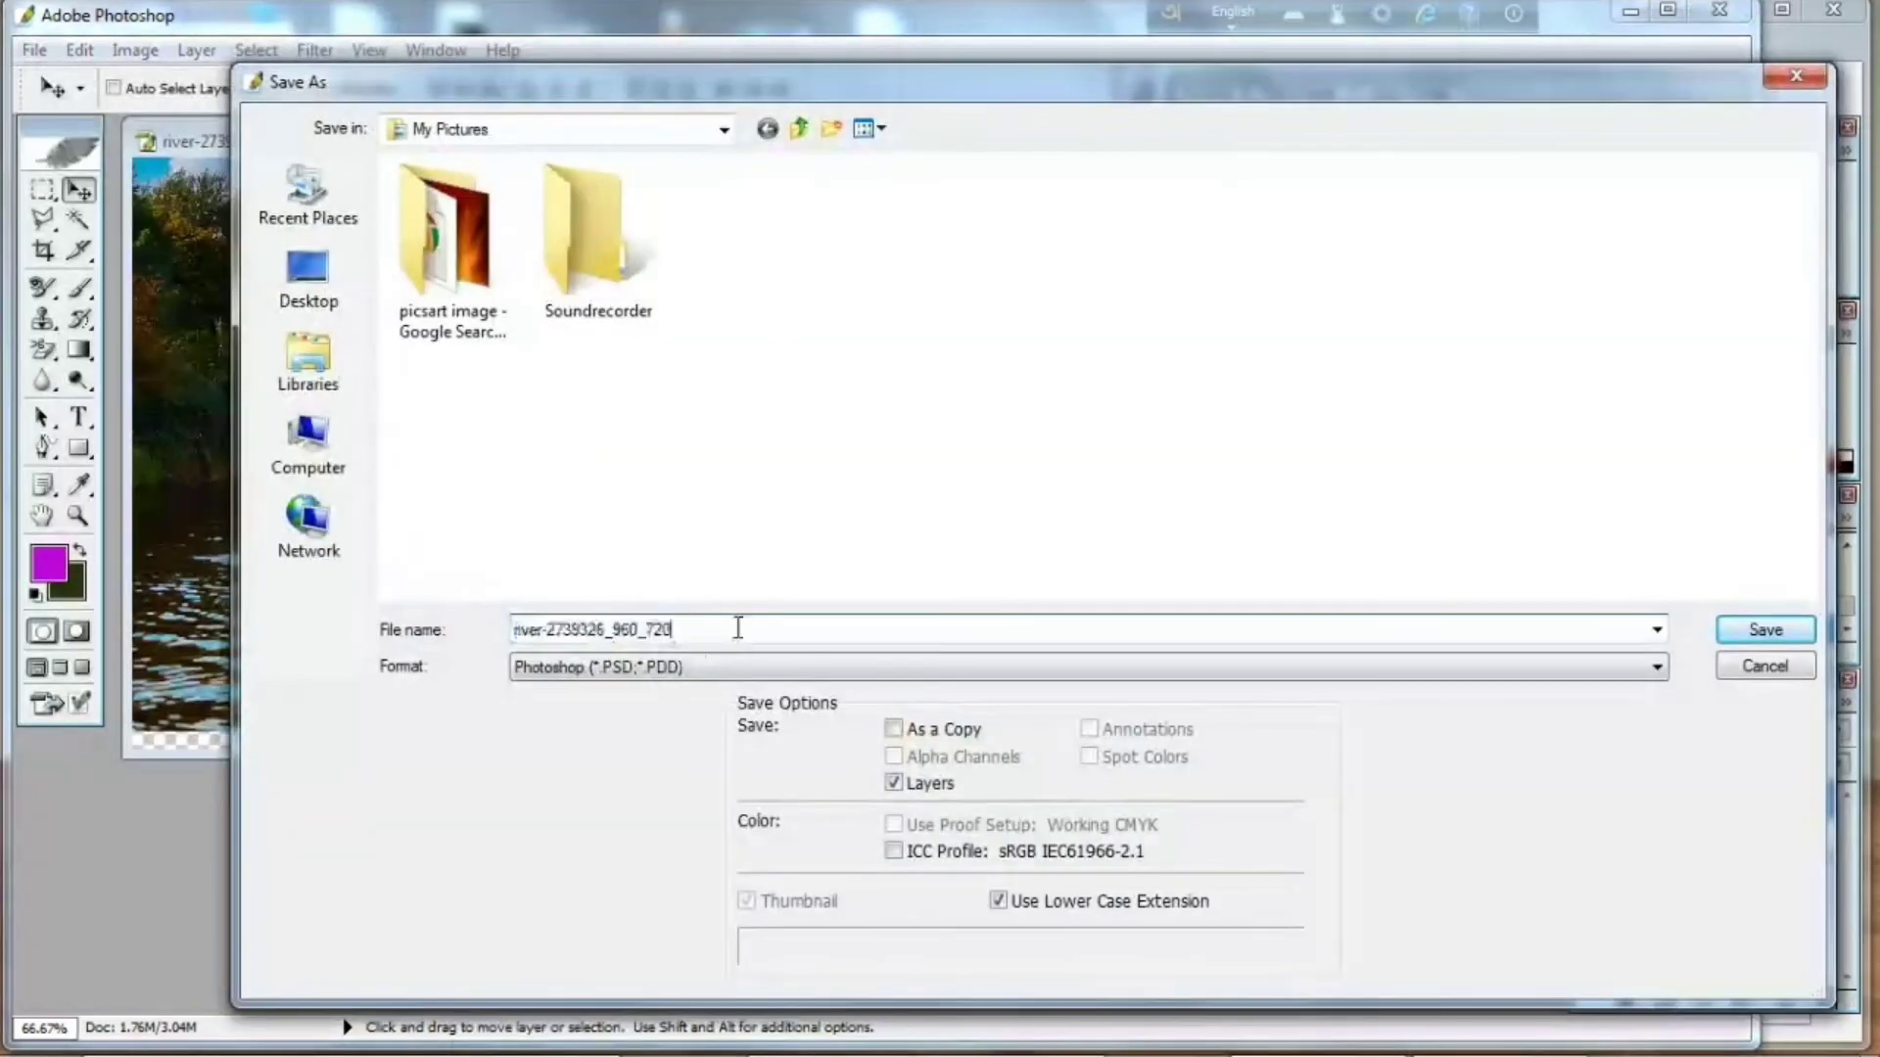
key("BackSpace")
key("BackSpace")
key("BackSpace")
key("BackSpace")
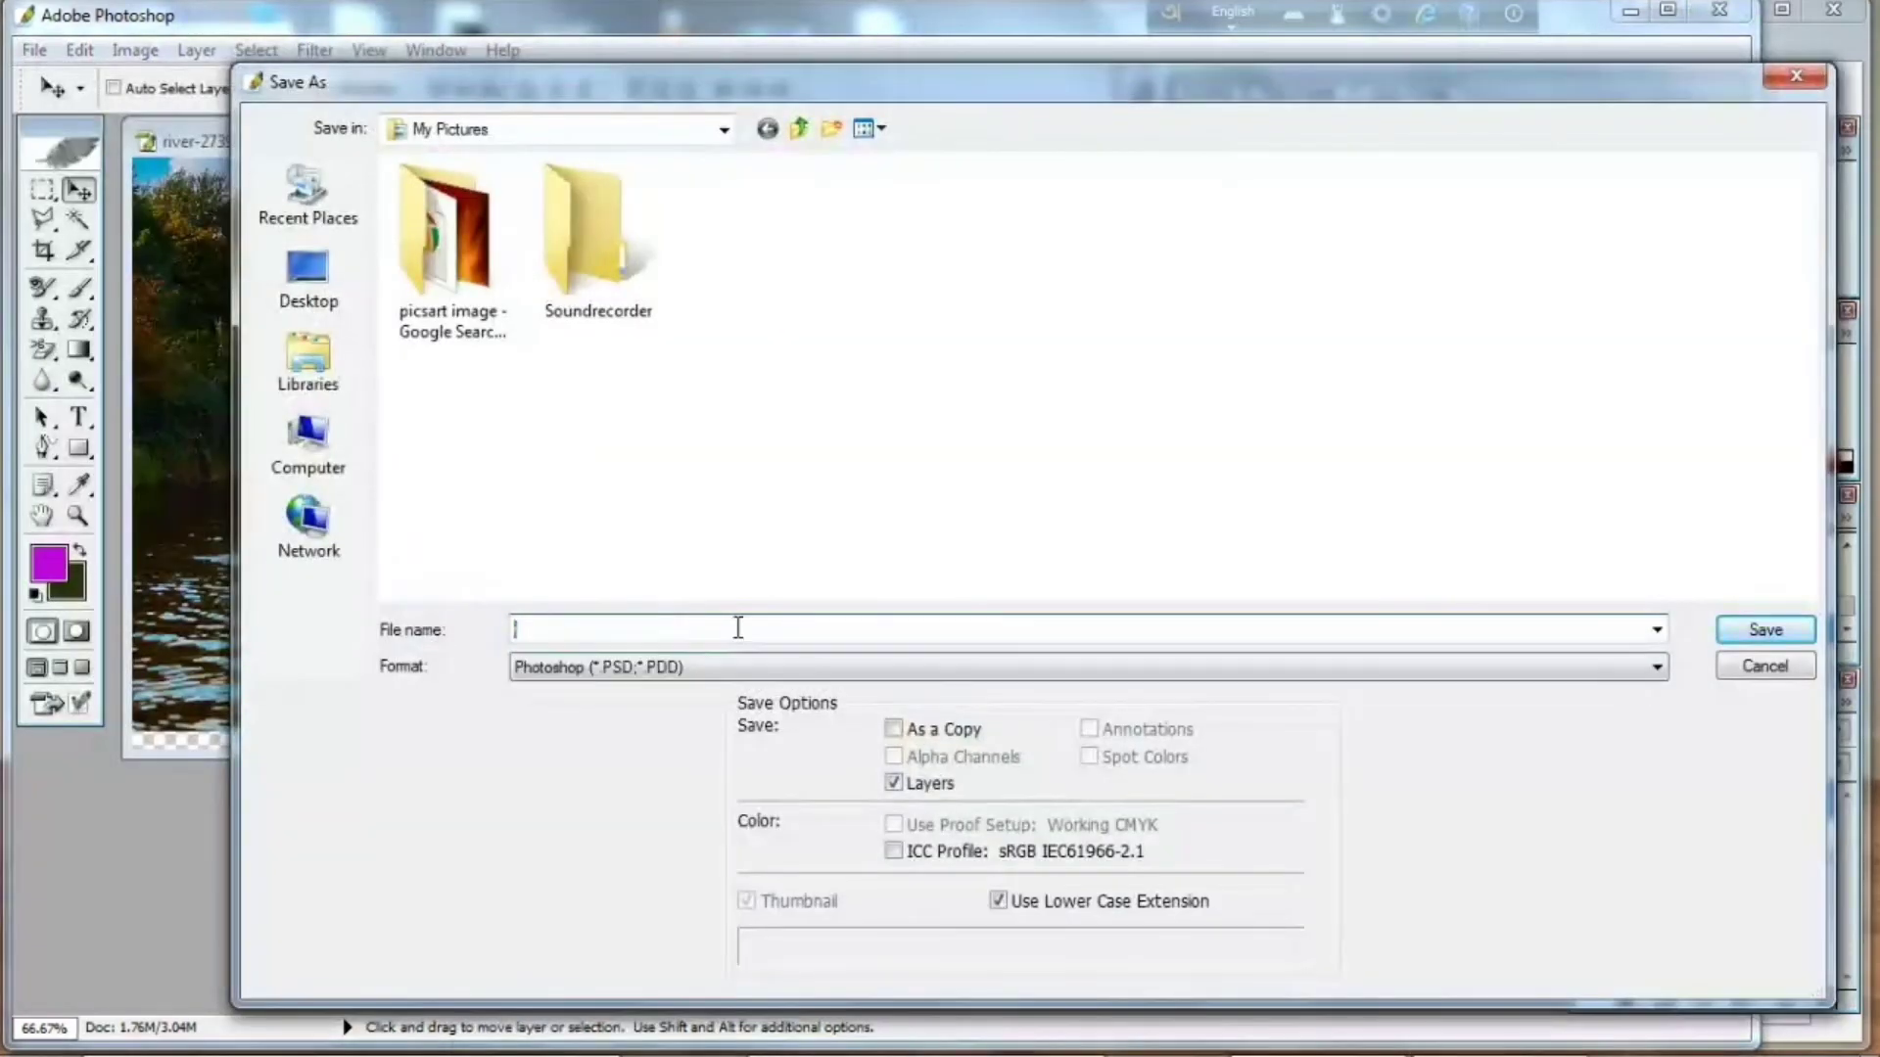
type("i")
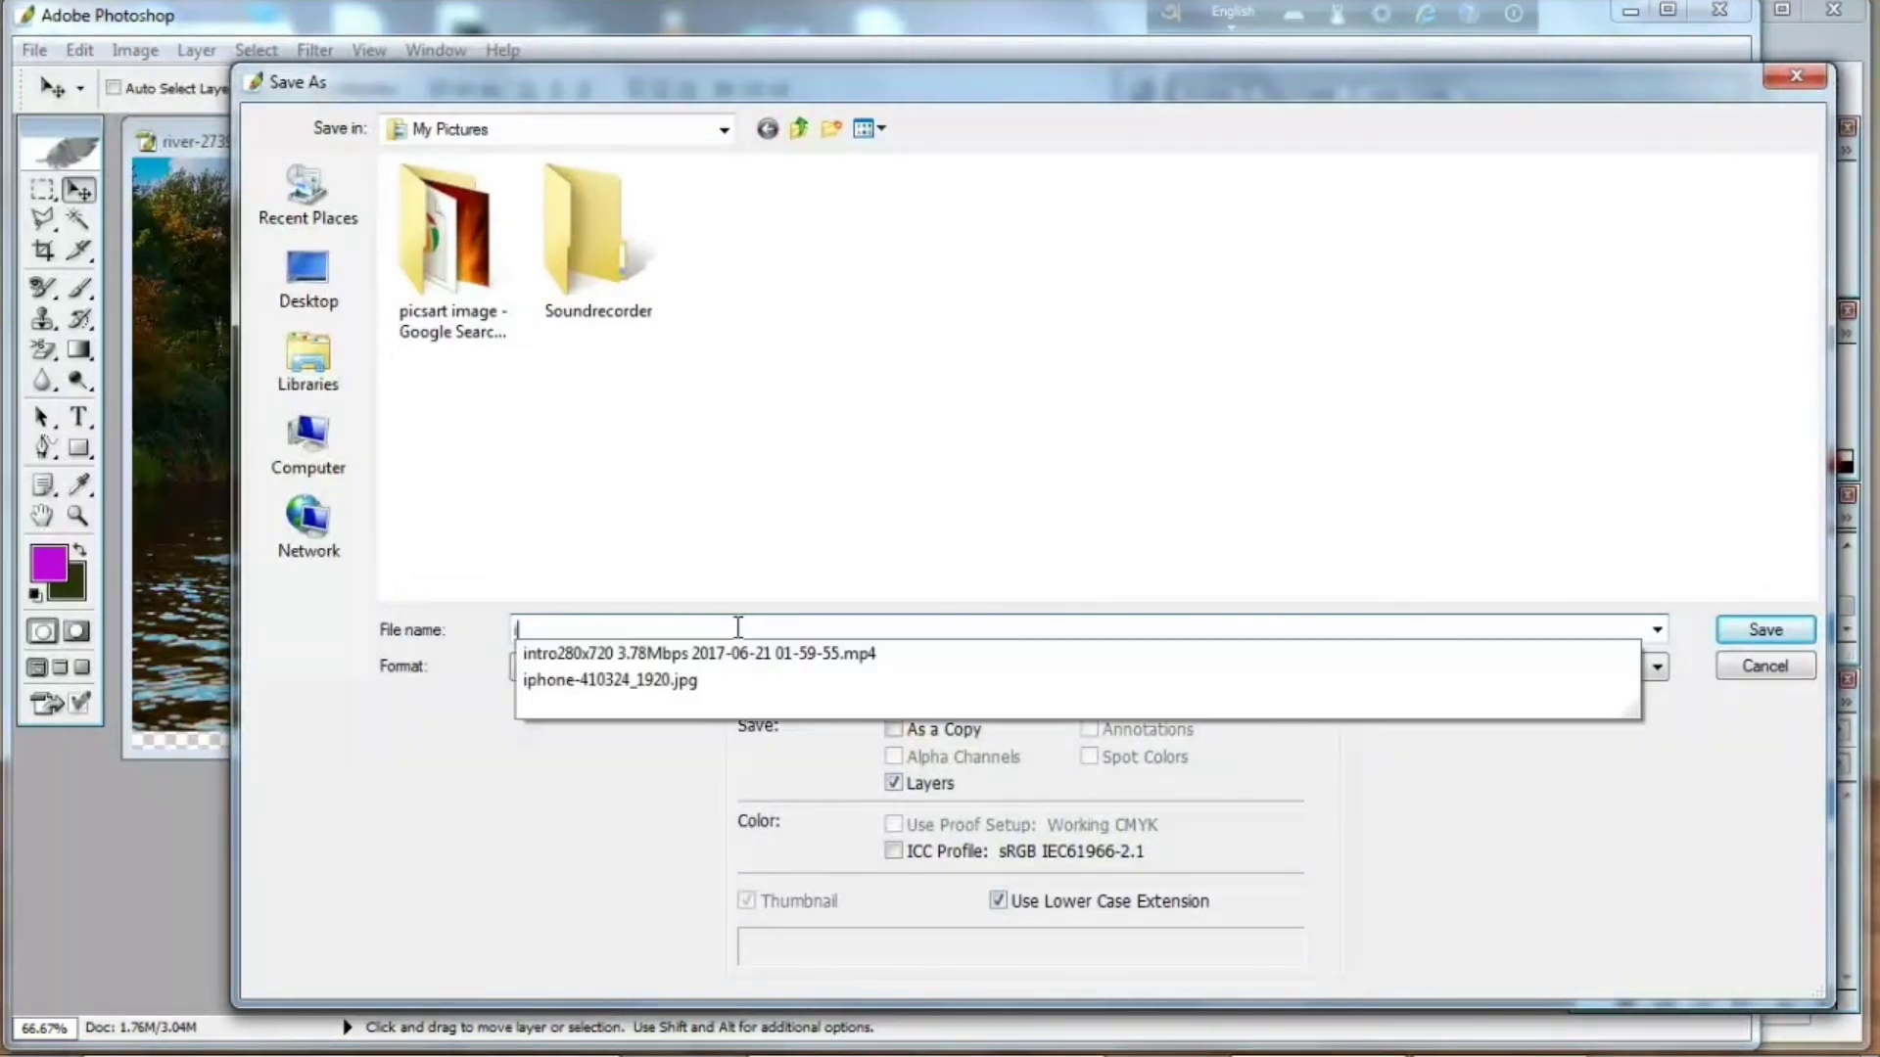
type("ma")
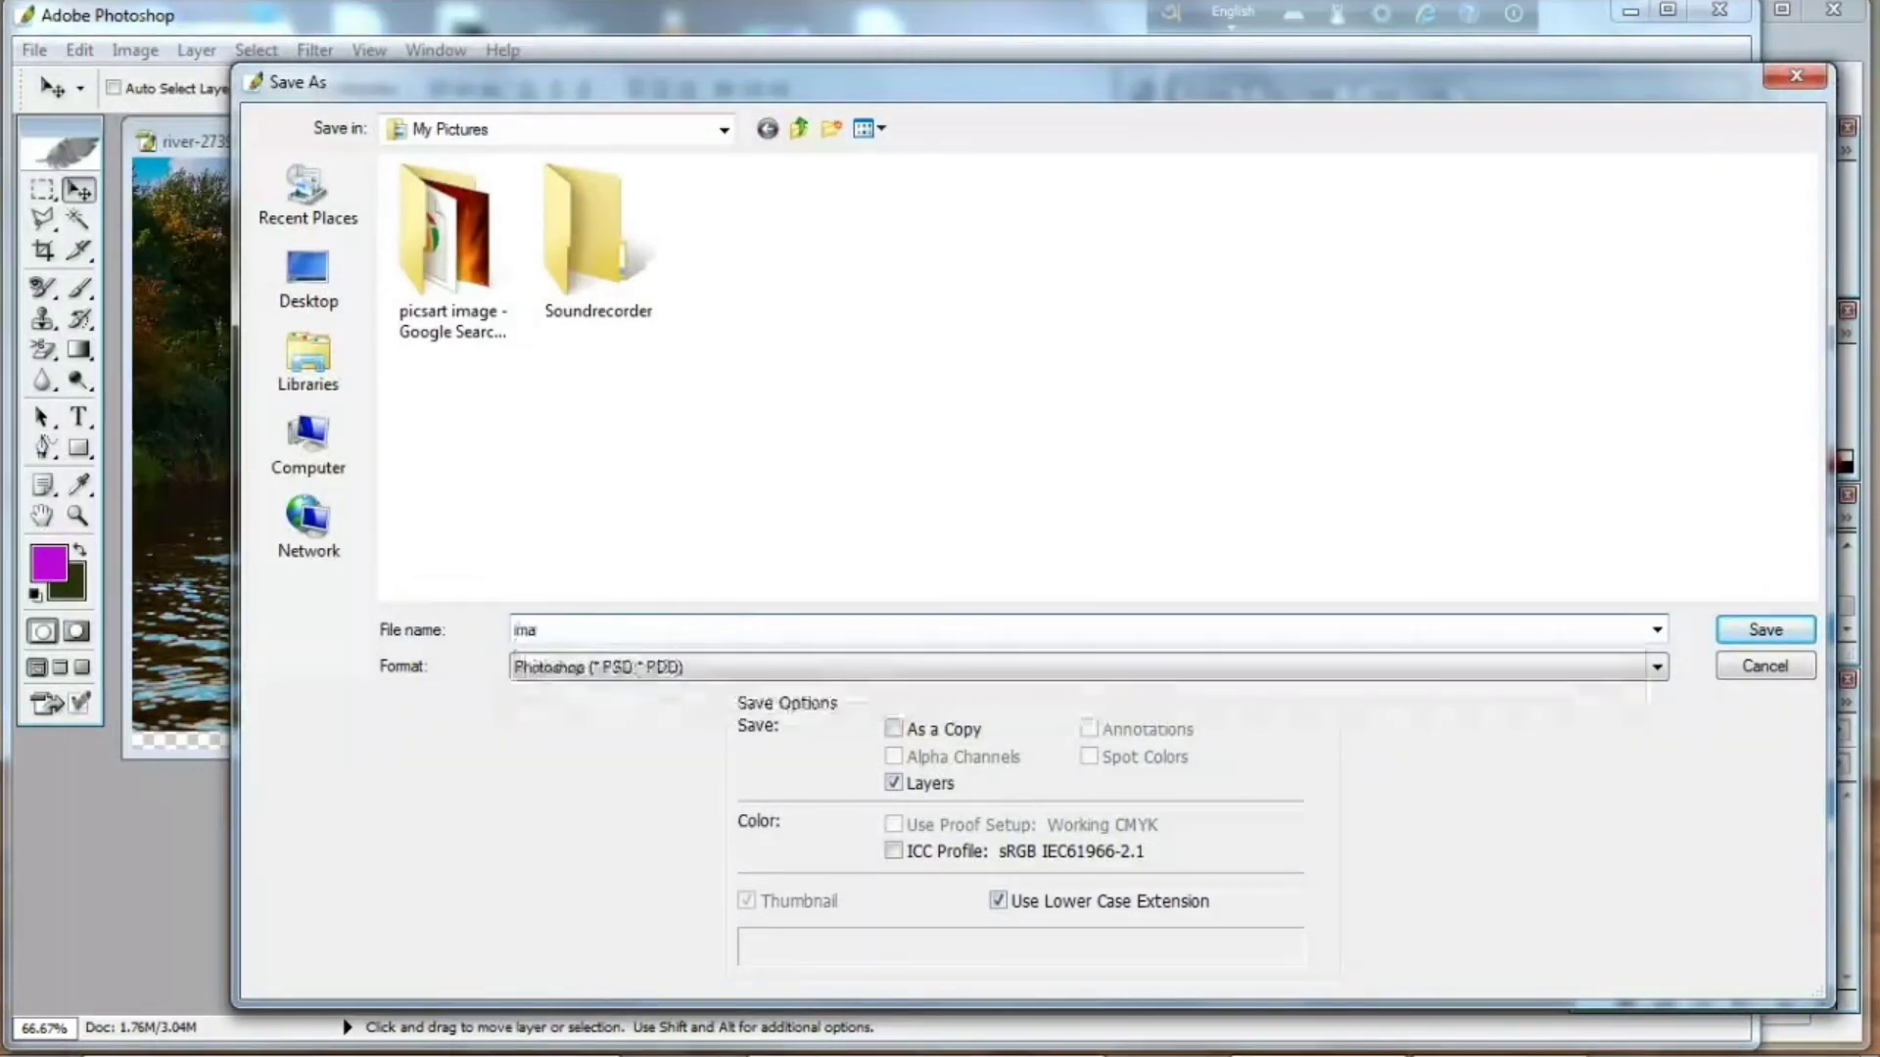
type("ge")
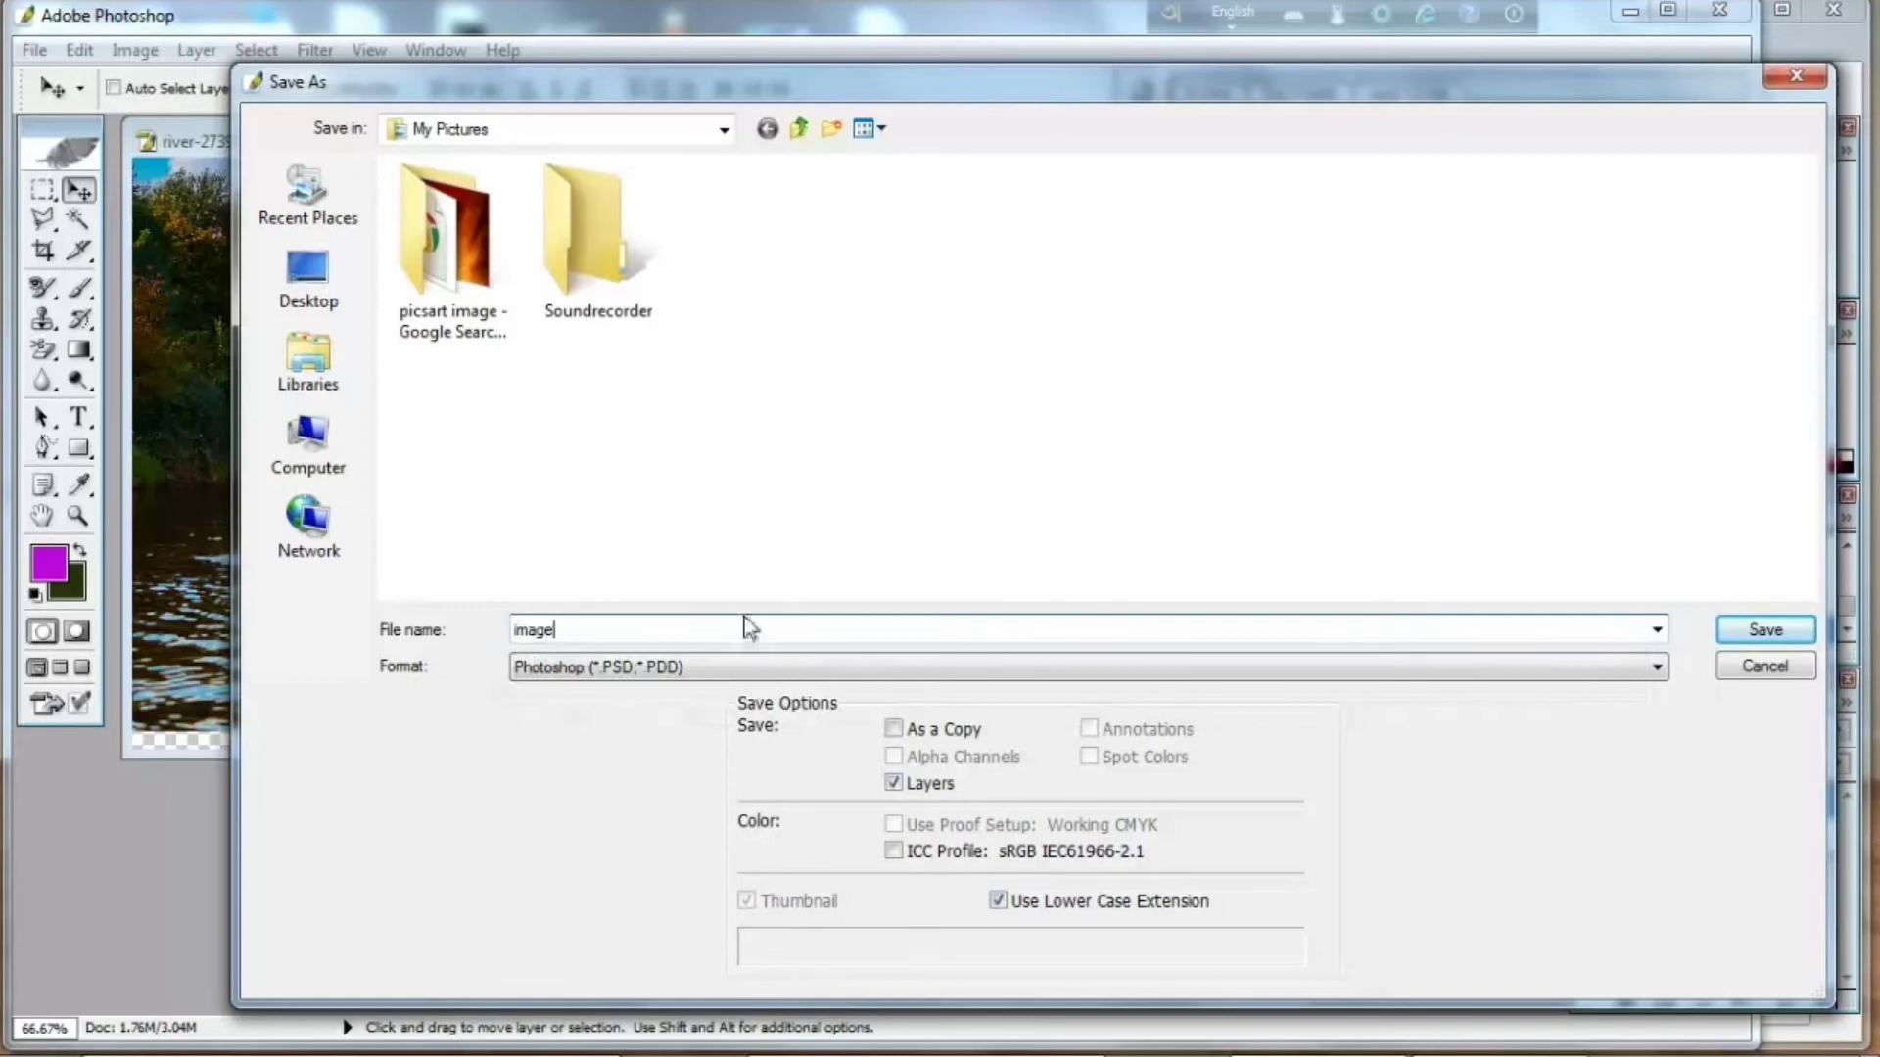
left_click(878, 666)
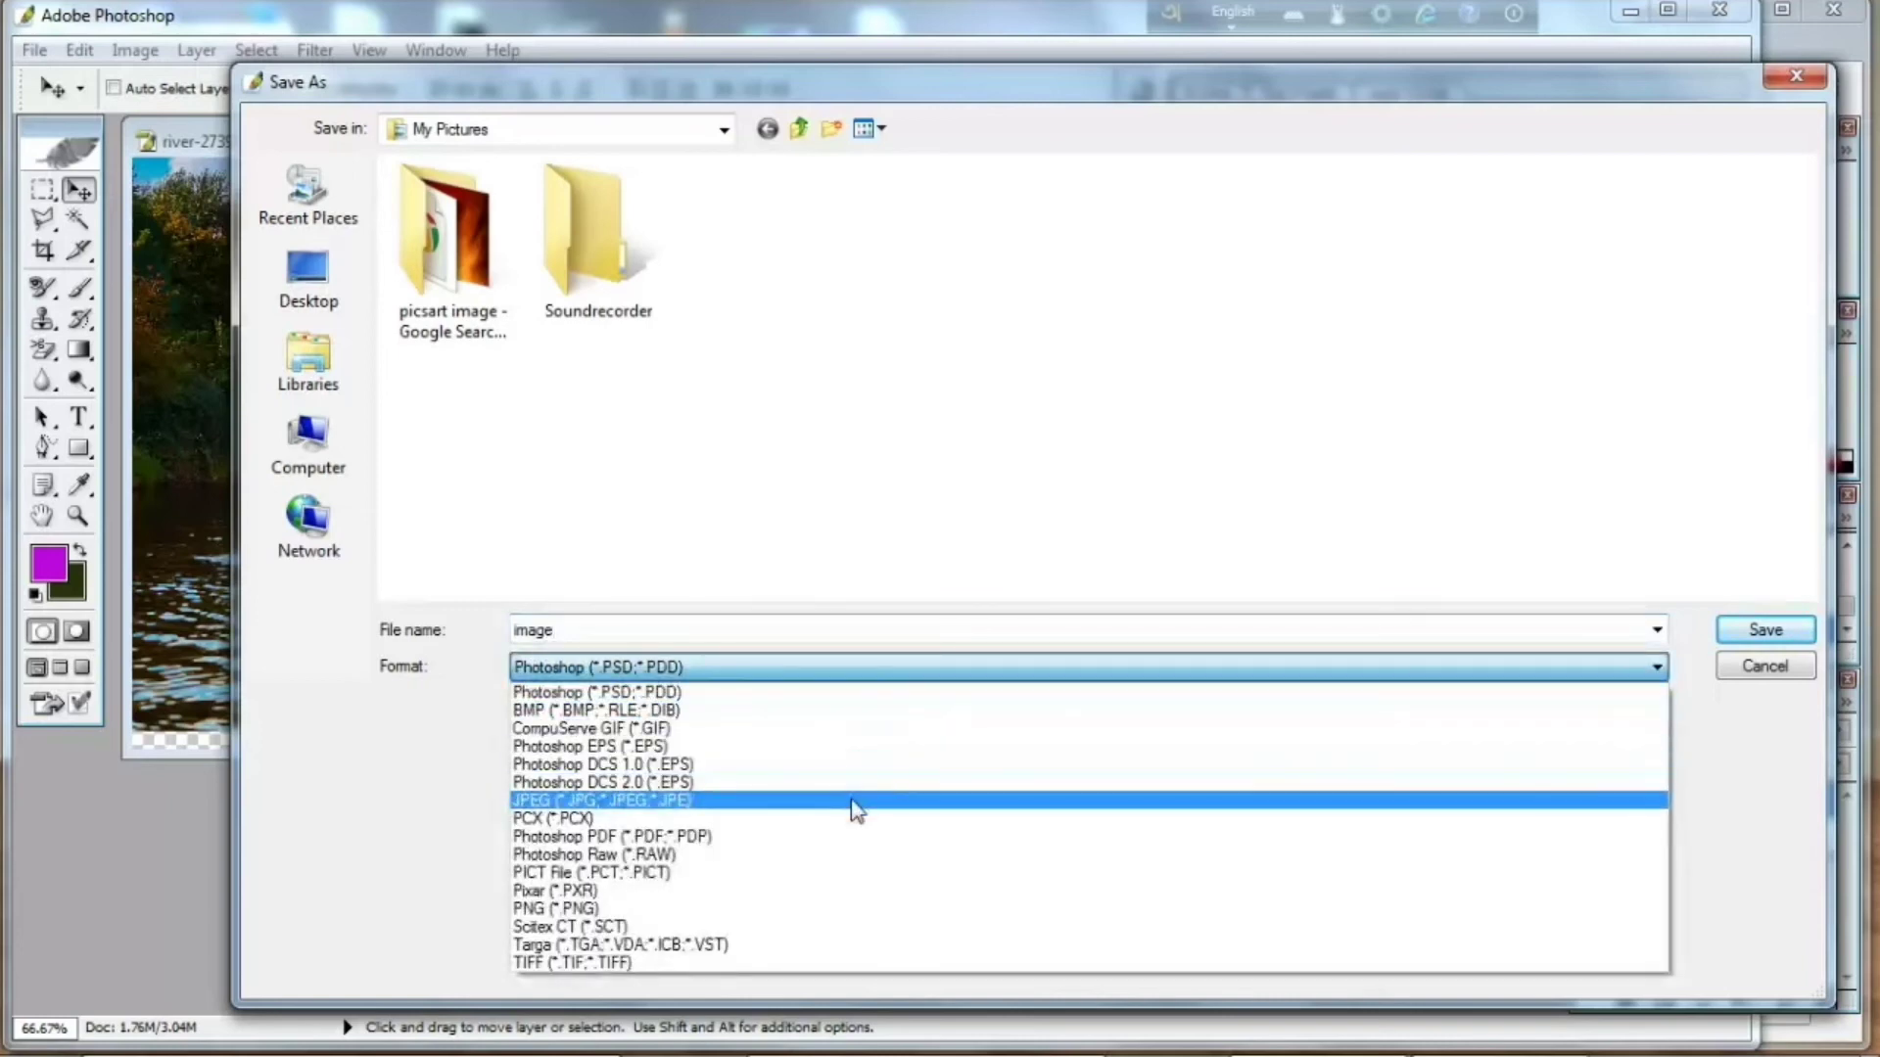
left_click(849, 800)
left_click(307, 279)
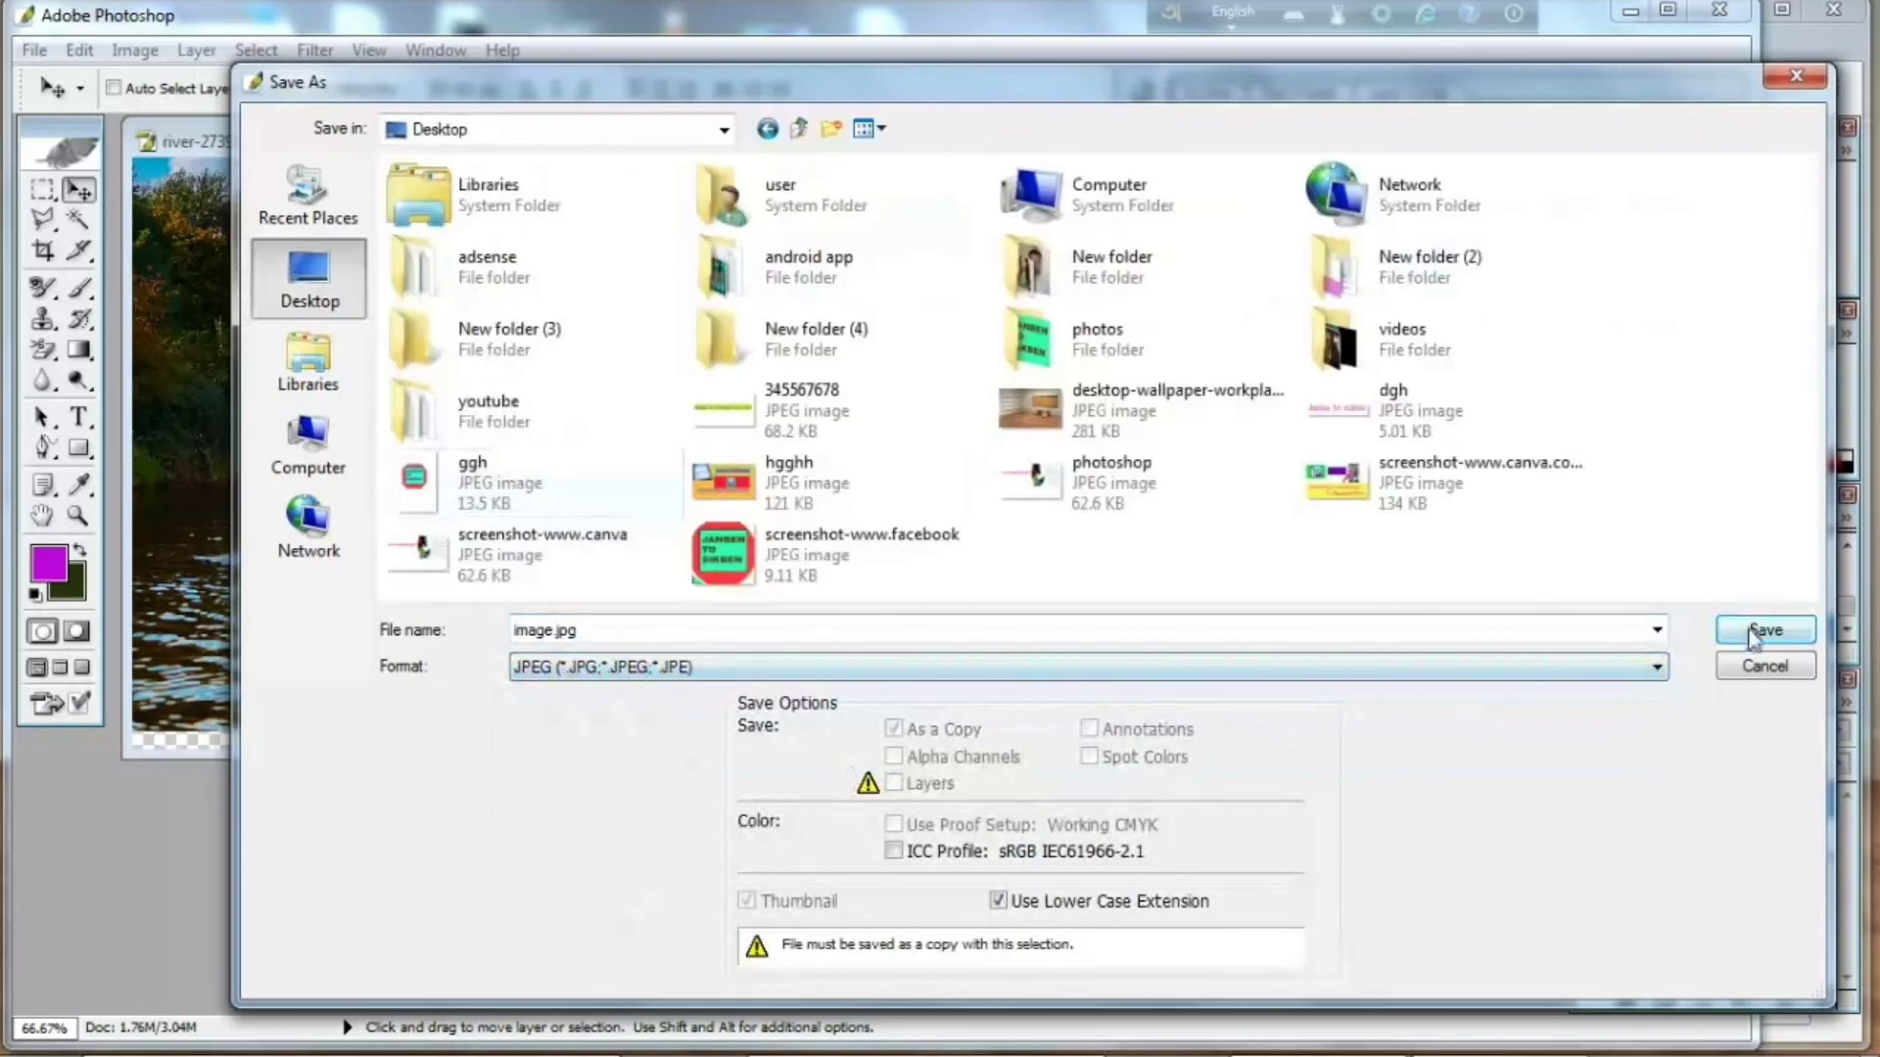
left_click(1752, 631)
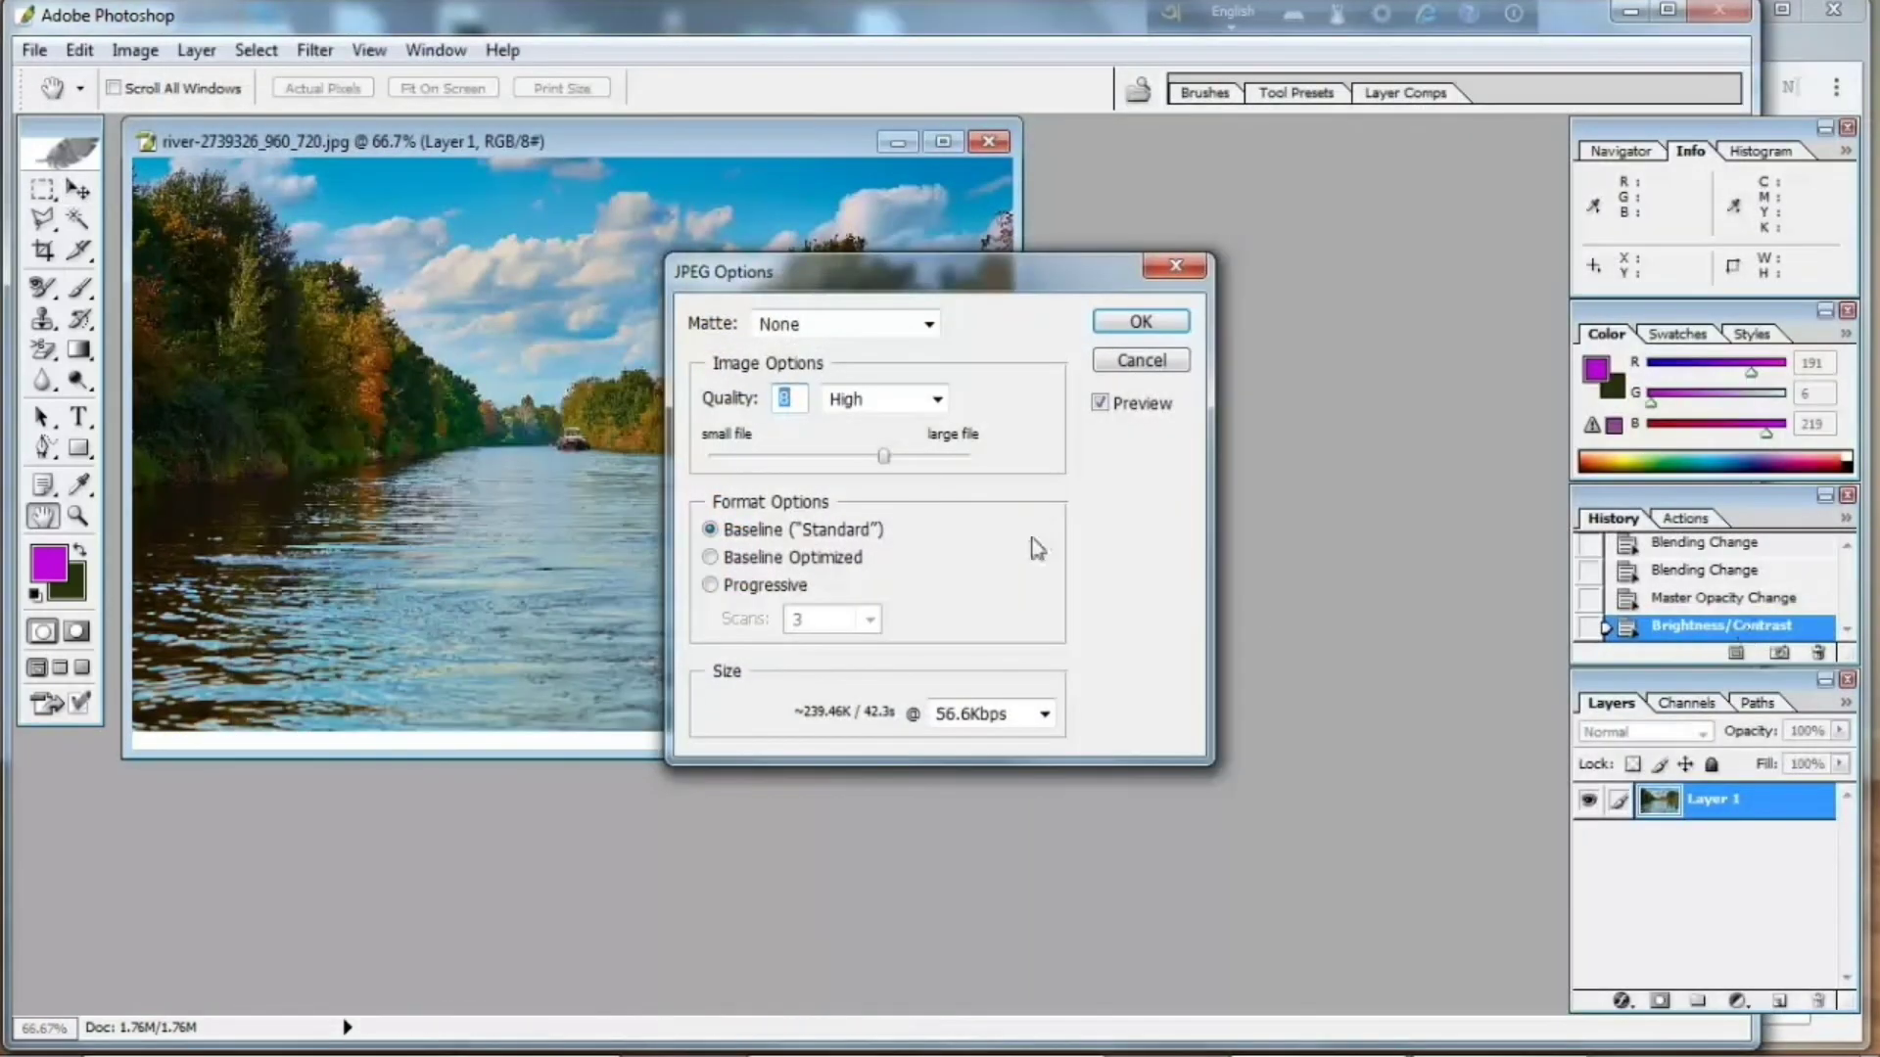
left_click_drag(886, 457, 985, 460)
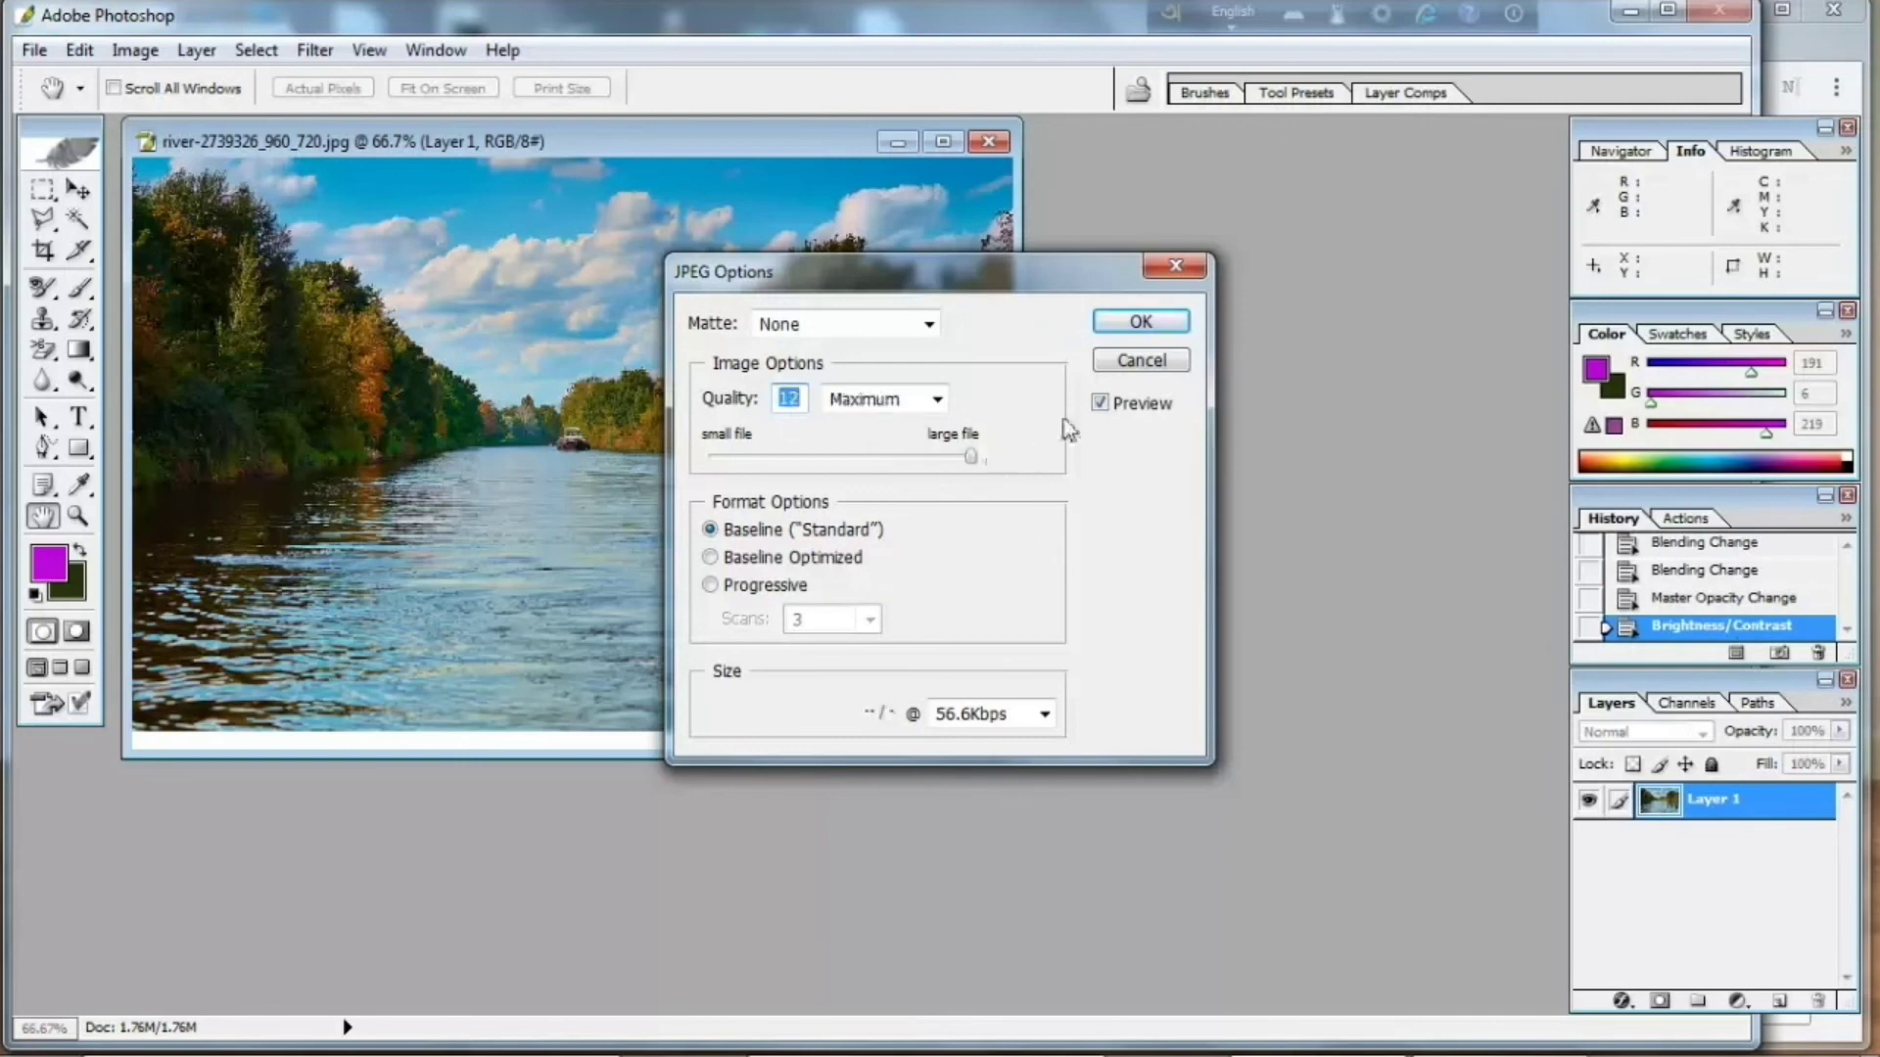
left_click(1140, 322)
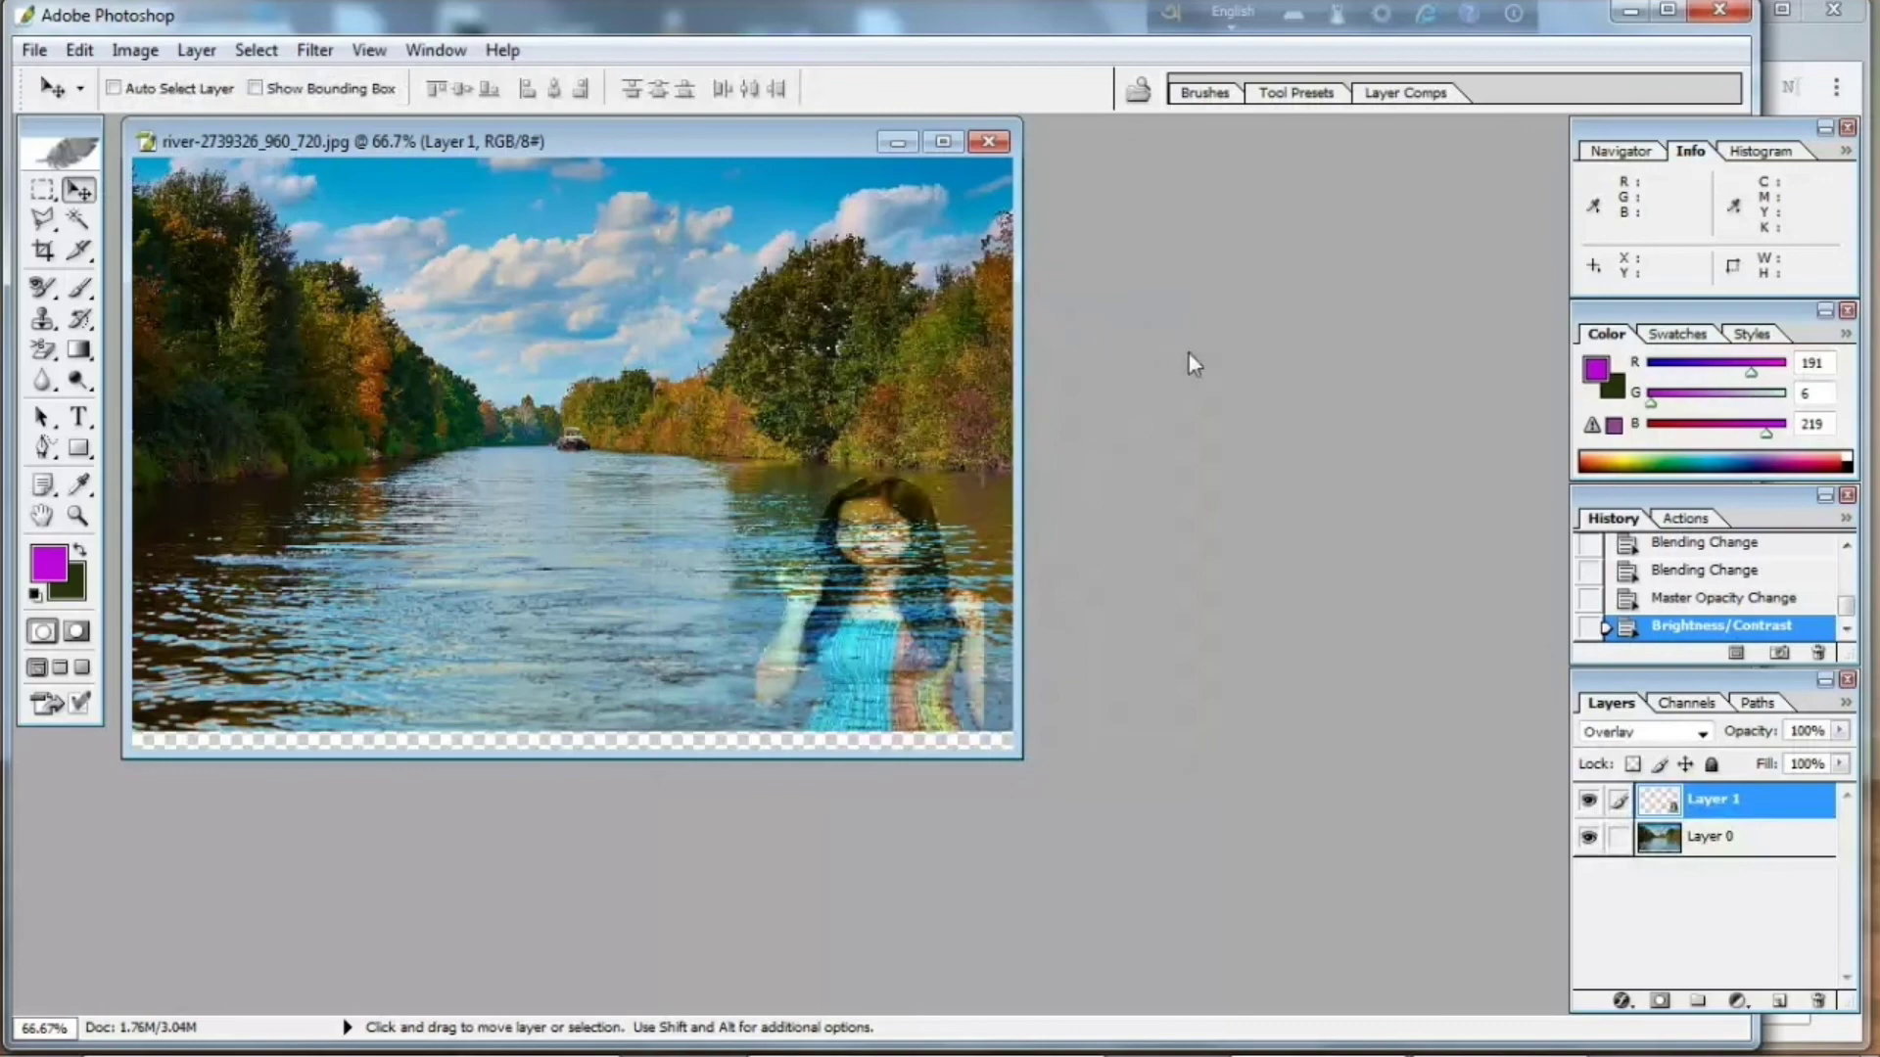
Minimize Photoshop and Chrome, then open the saved image file from the desktop.
left_click(1631, 11)
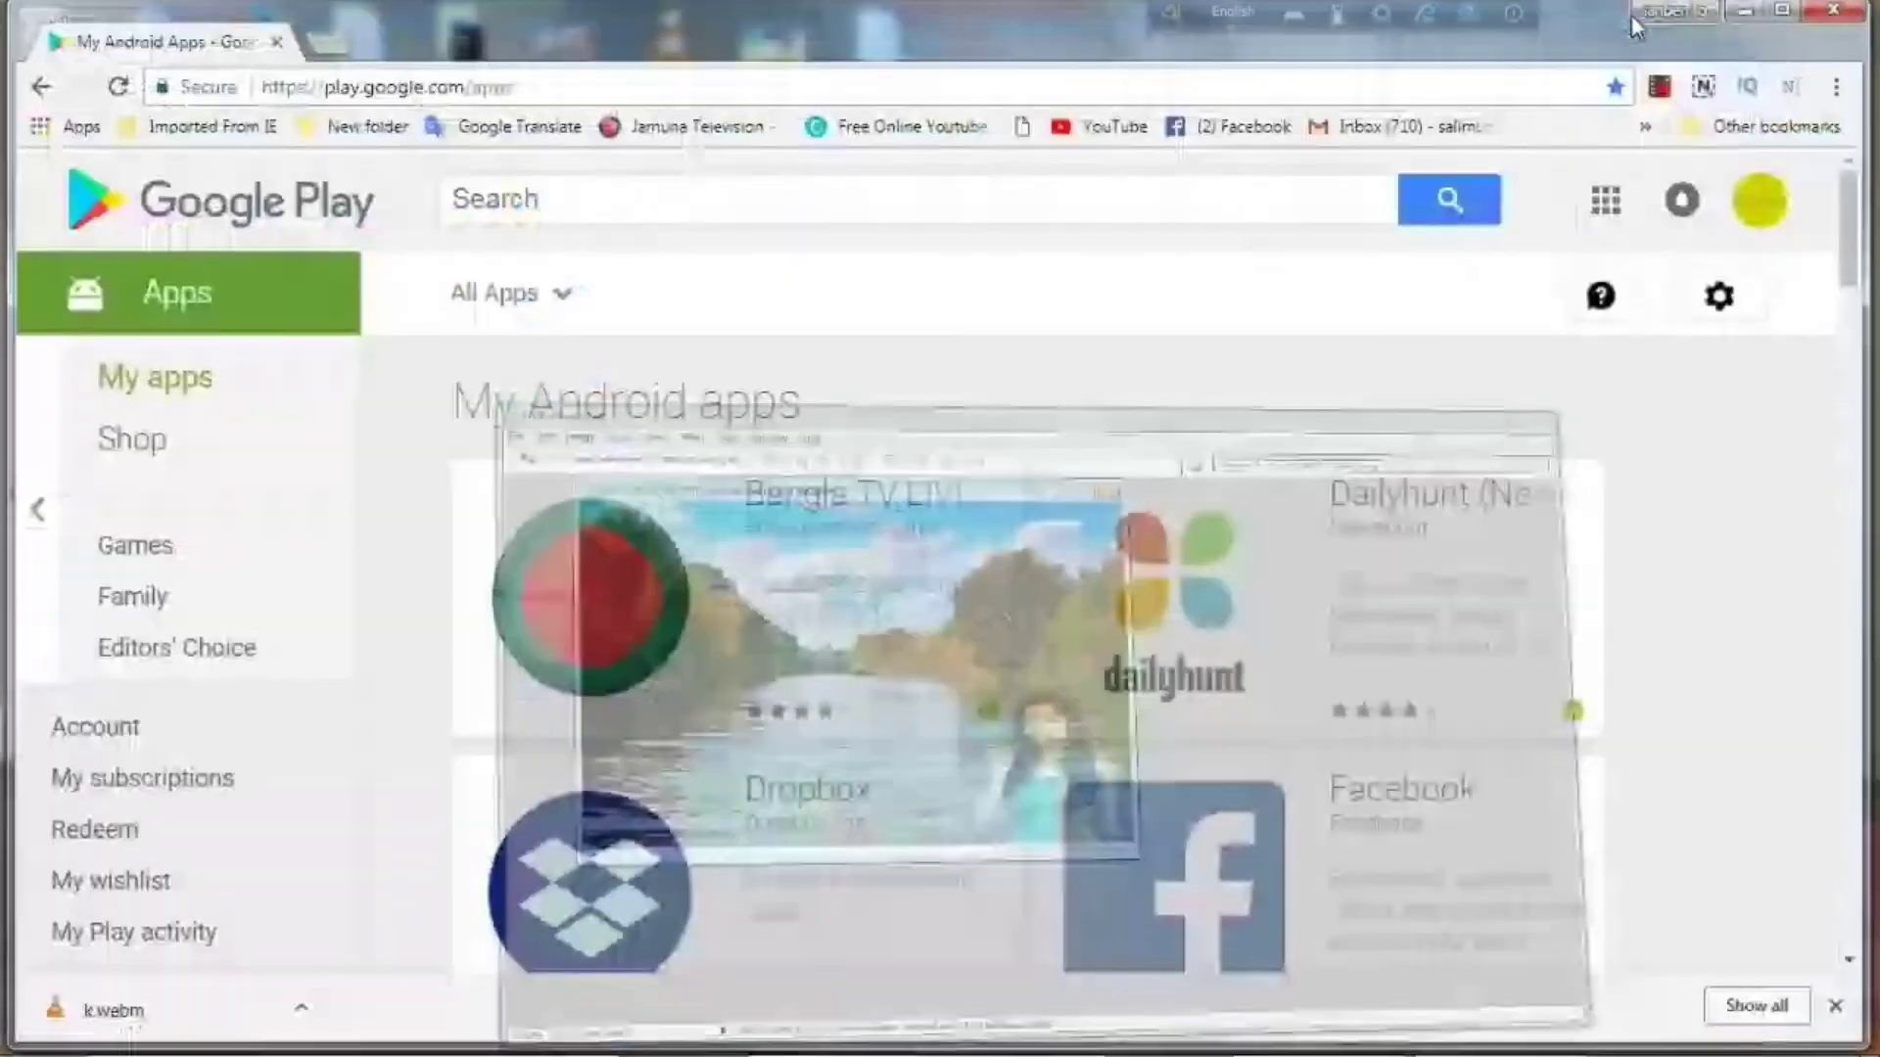
left_click(1738, 19)
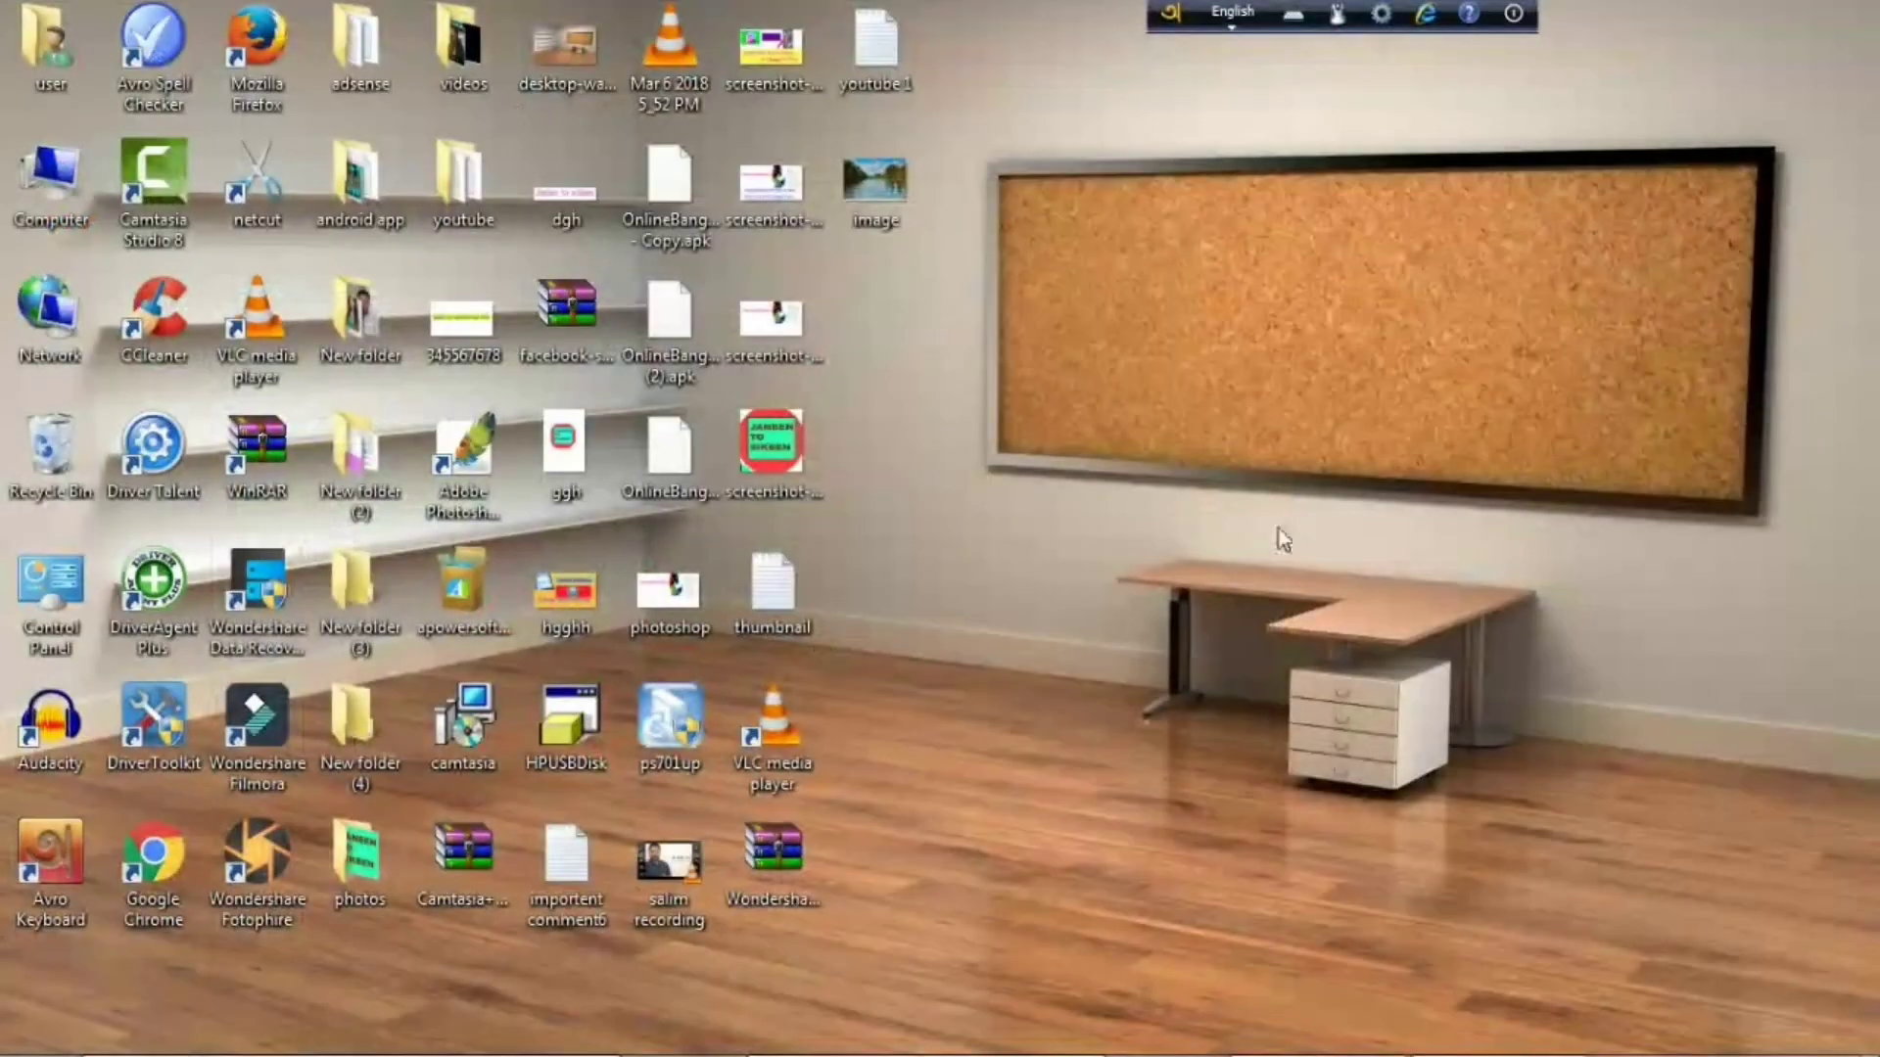
double_click(881, 191)
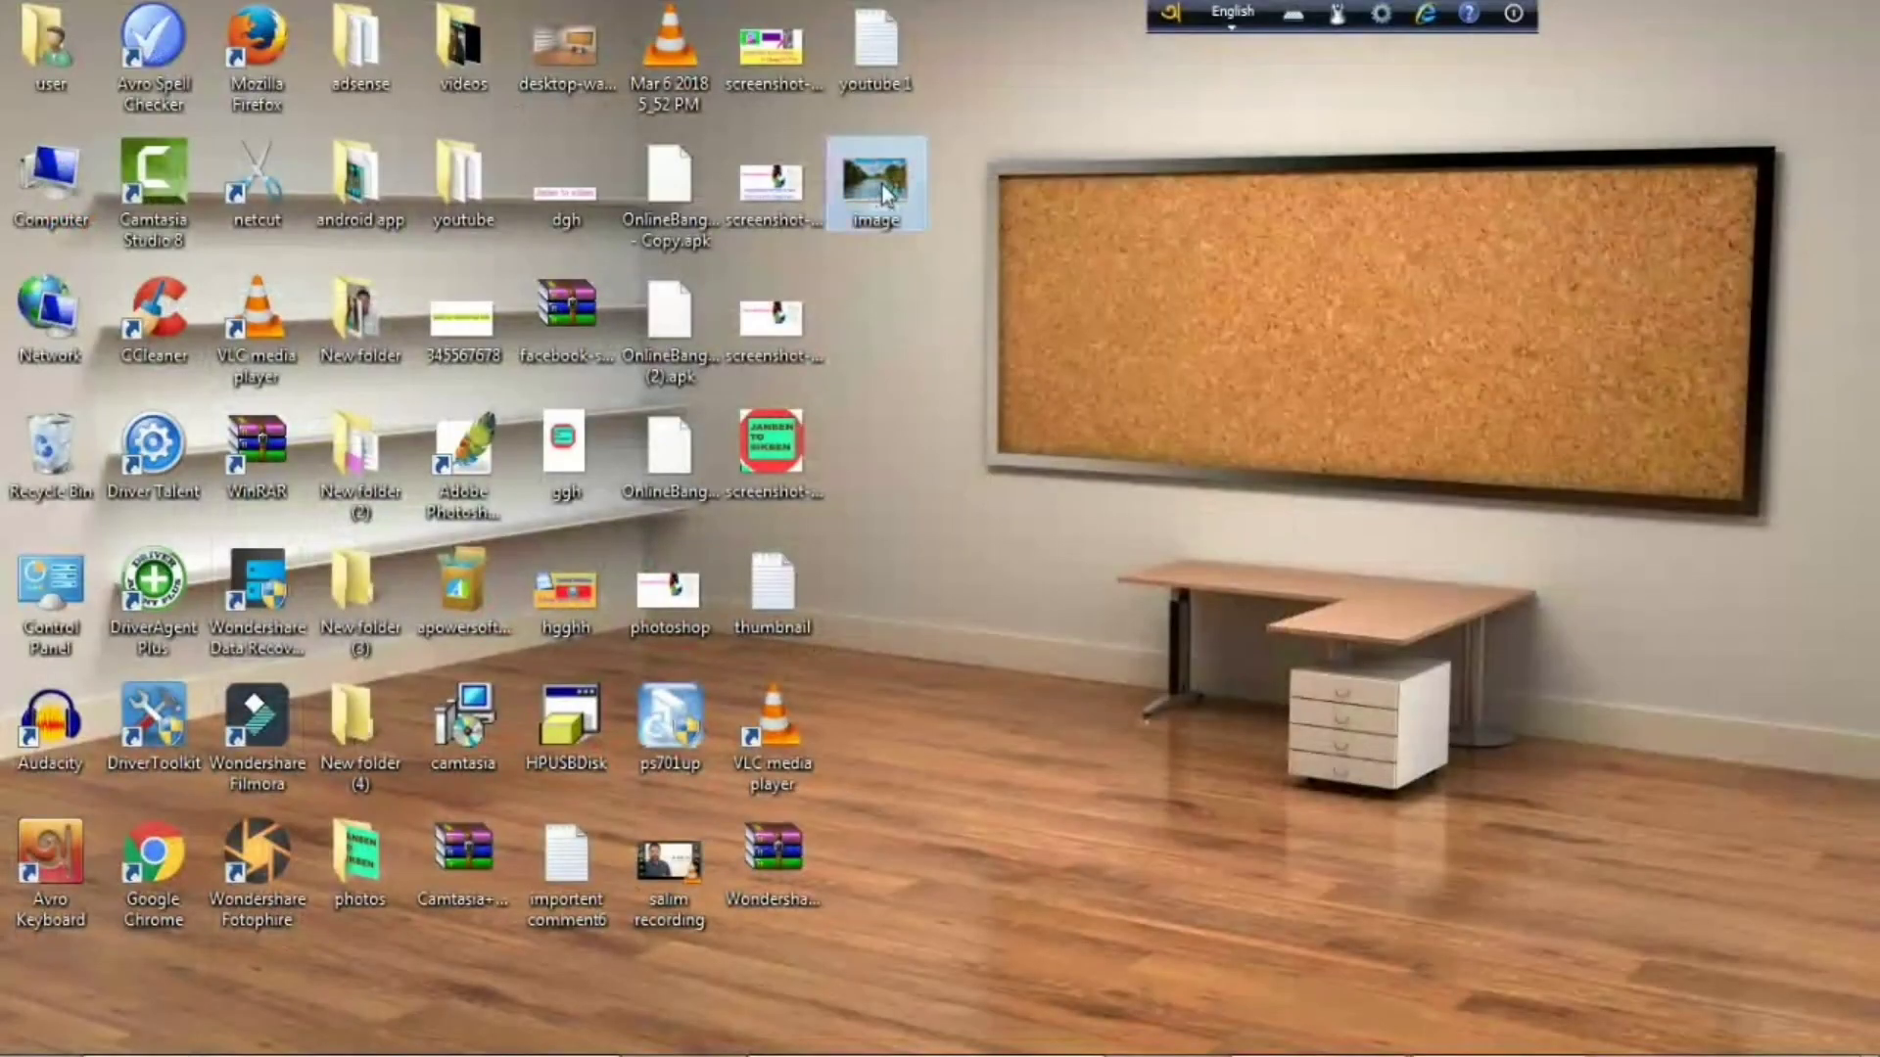